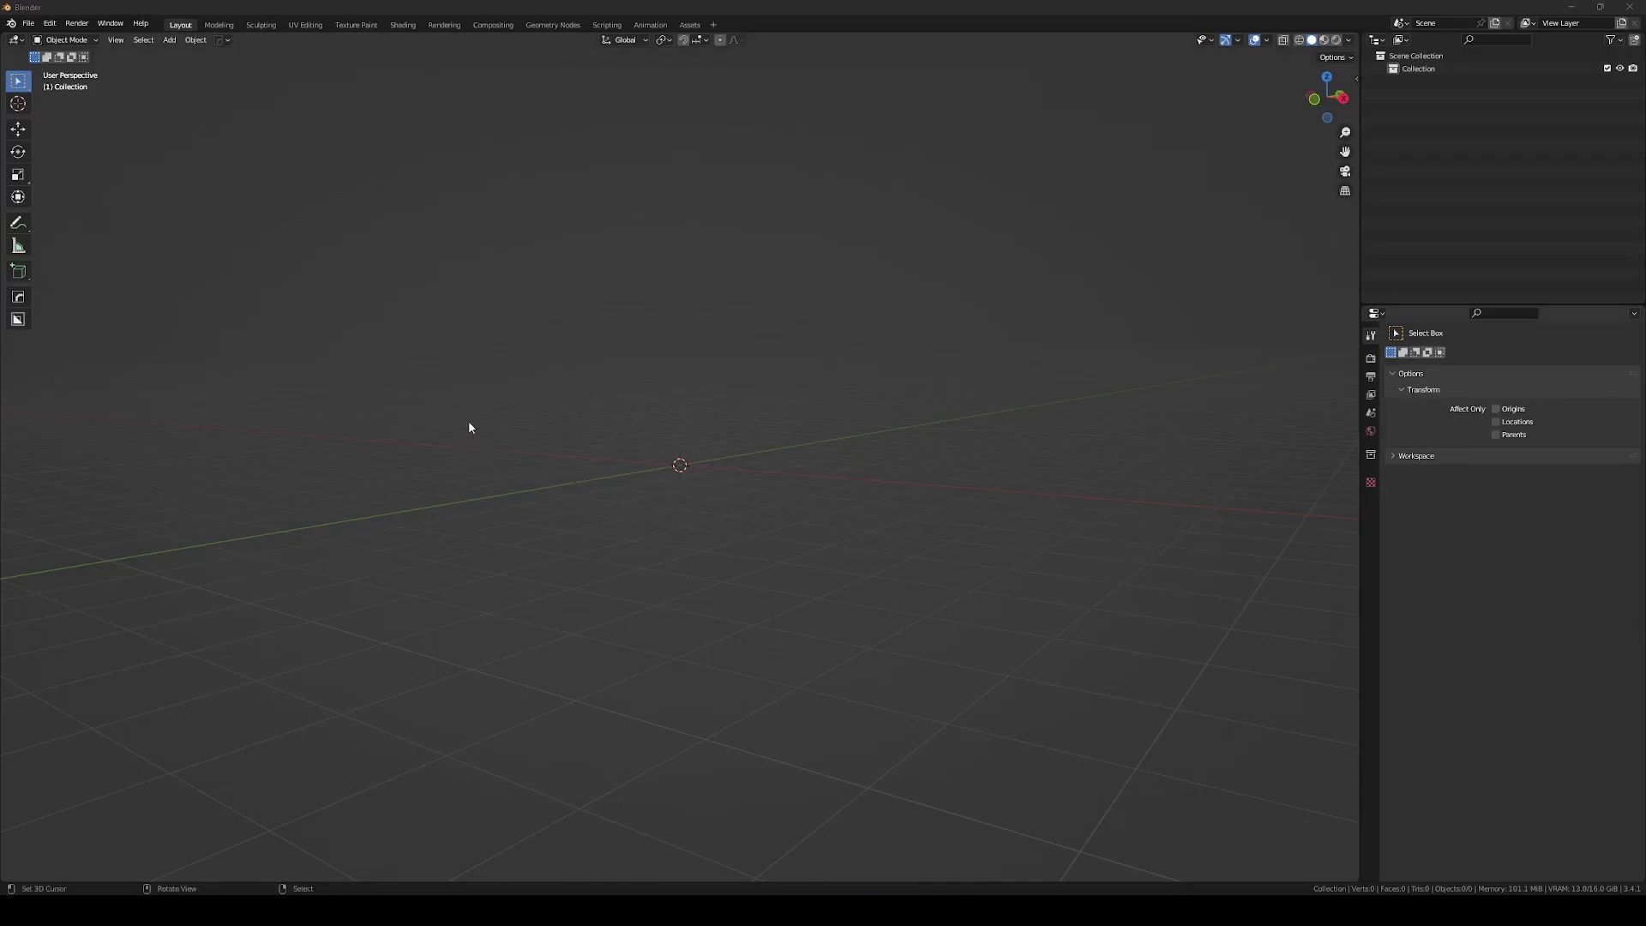
Install the SoundNodes.zip add-on from Preferences > Add-ons and enable Sound Nodes.
{"action": "left_click", "coordinate": [50, 23]}
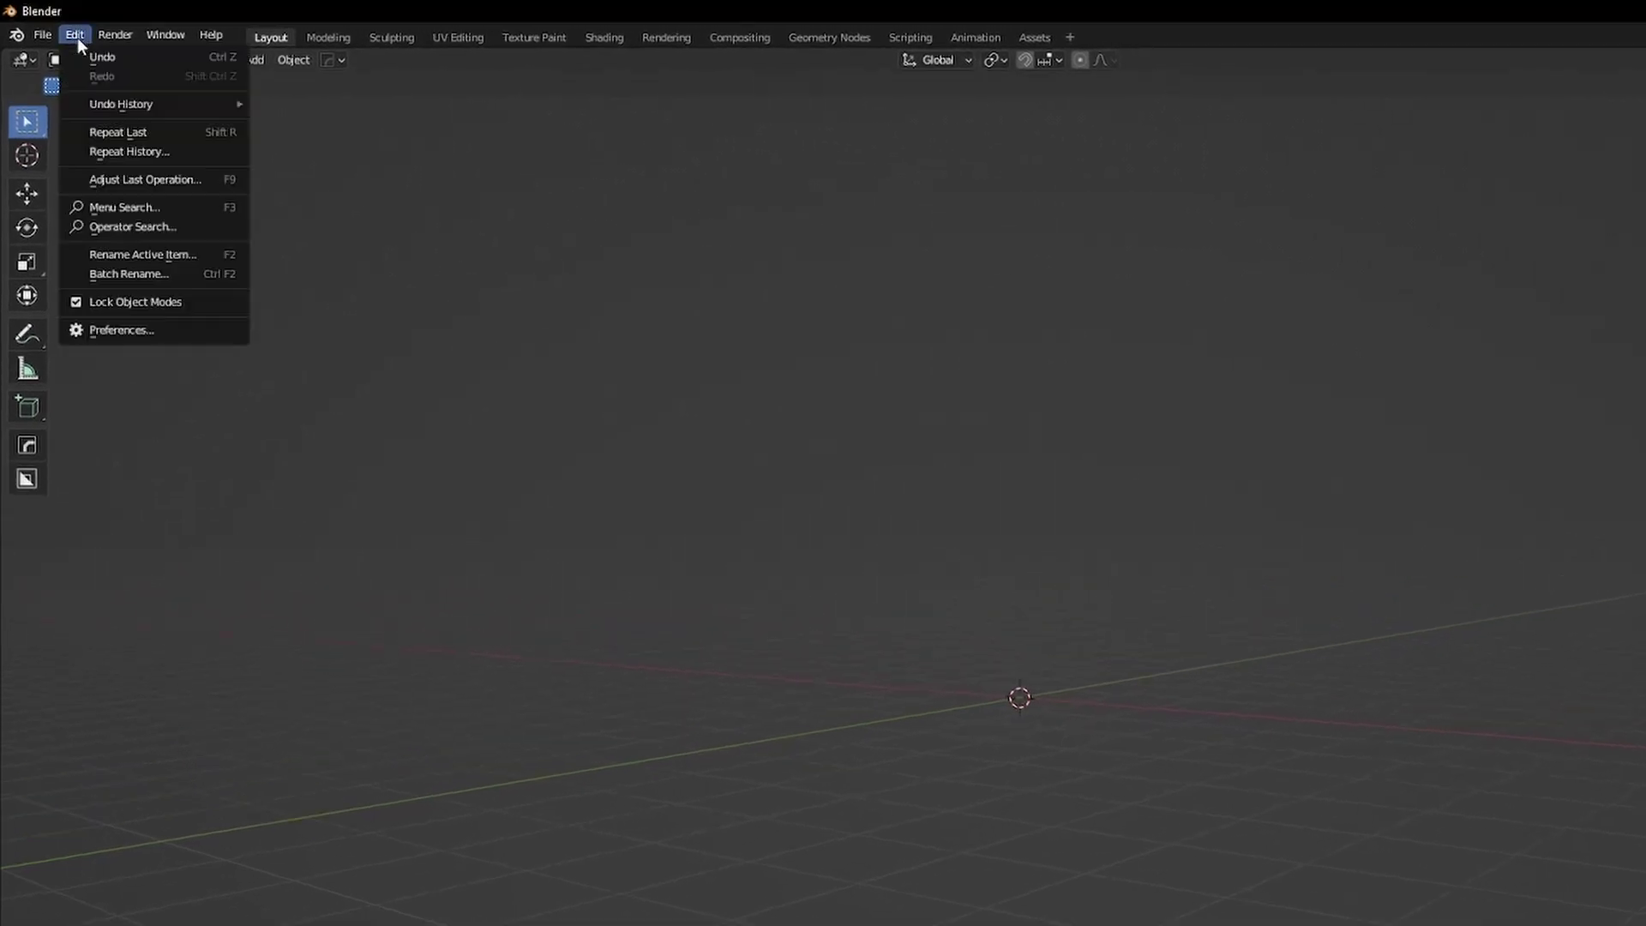
{"action": "left_click", "coordinate": [137, 333]}
{"action": "left_click_drag", "start_coordinate": [300, 72], "coordinate": [478, 234]}
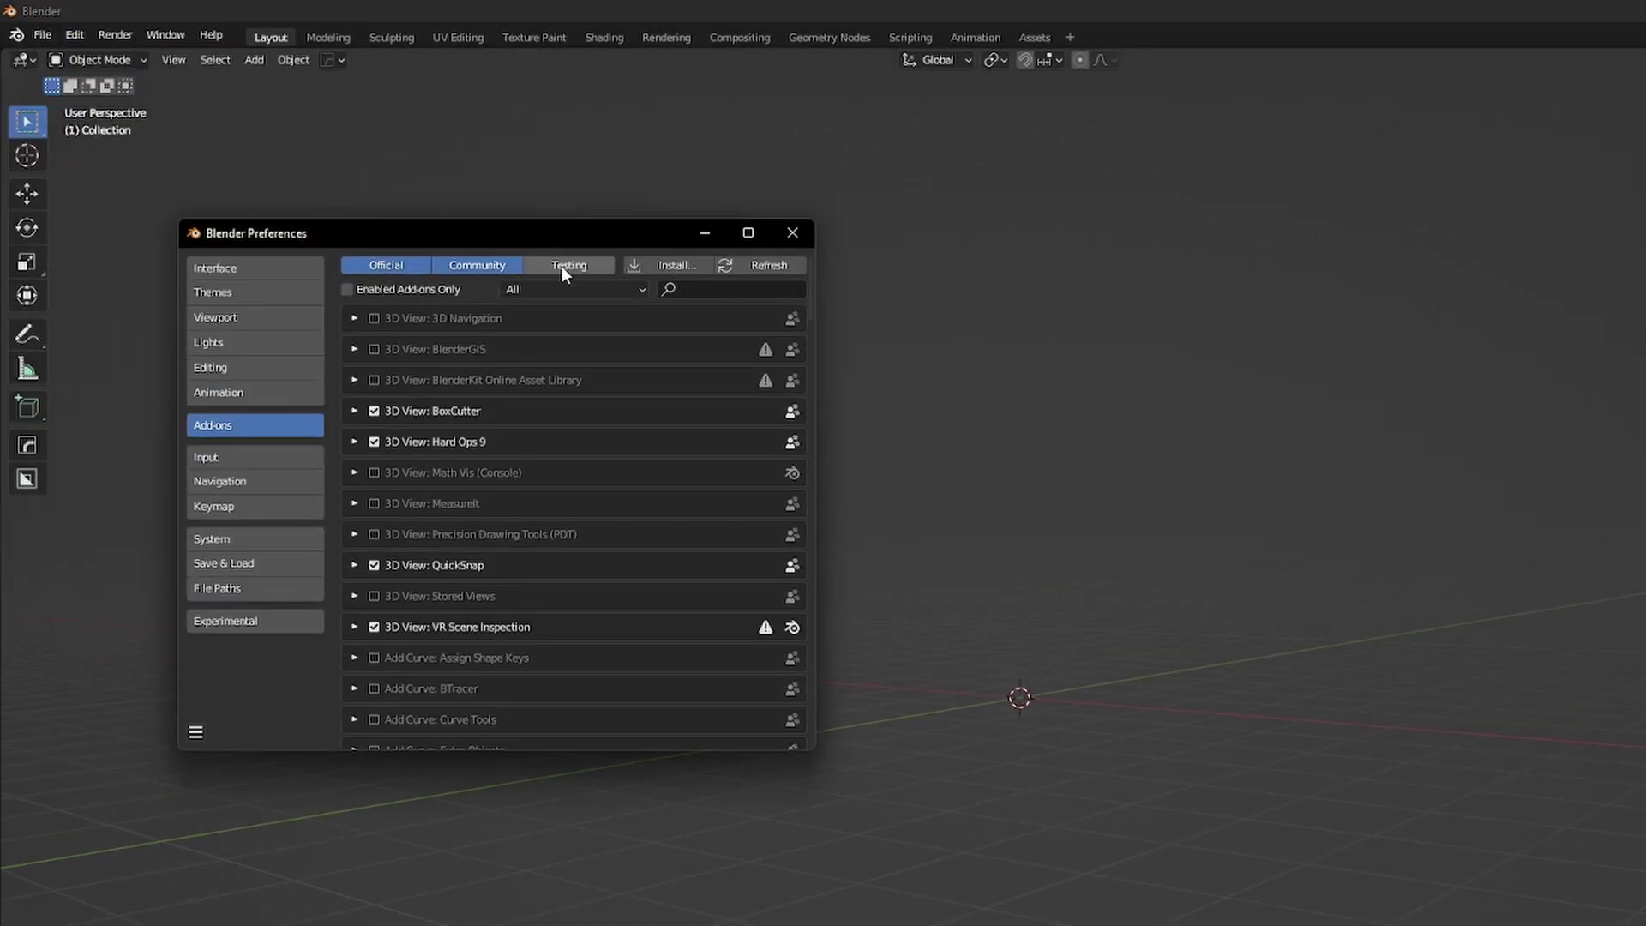
{"action": "left_click", "coordinate": [670, 264]}
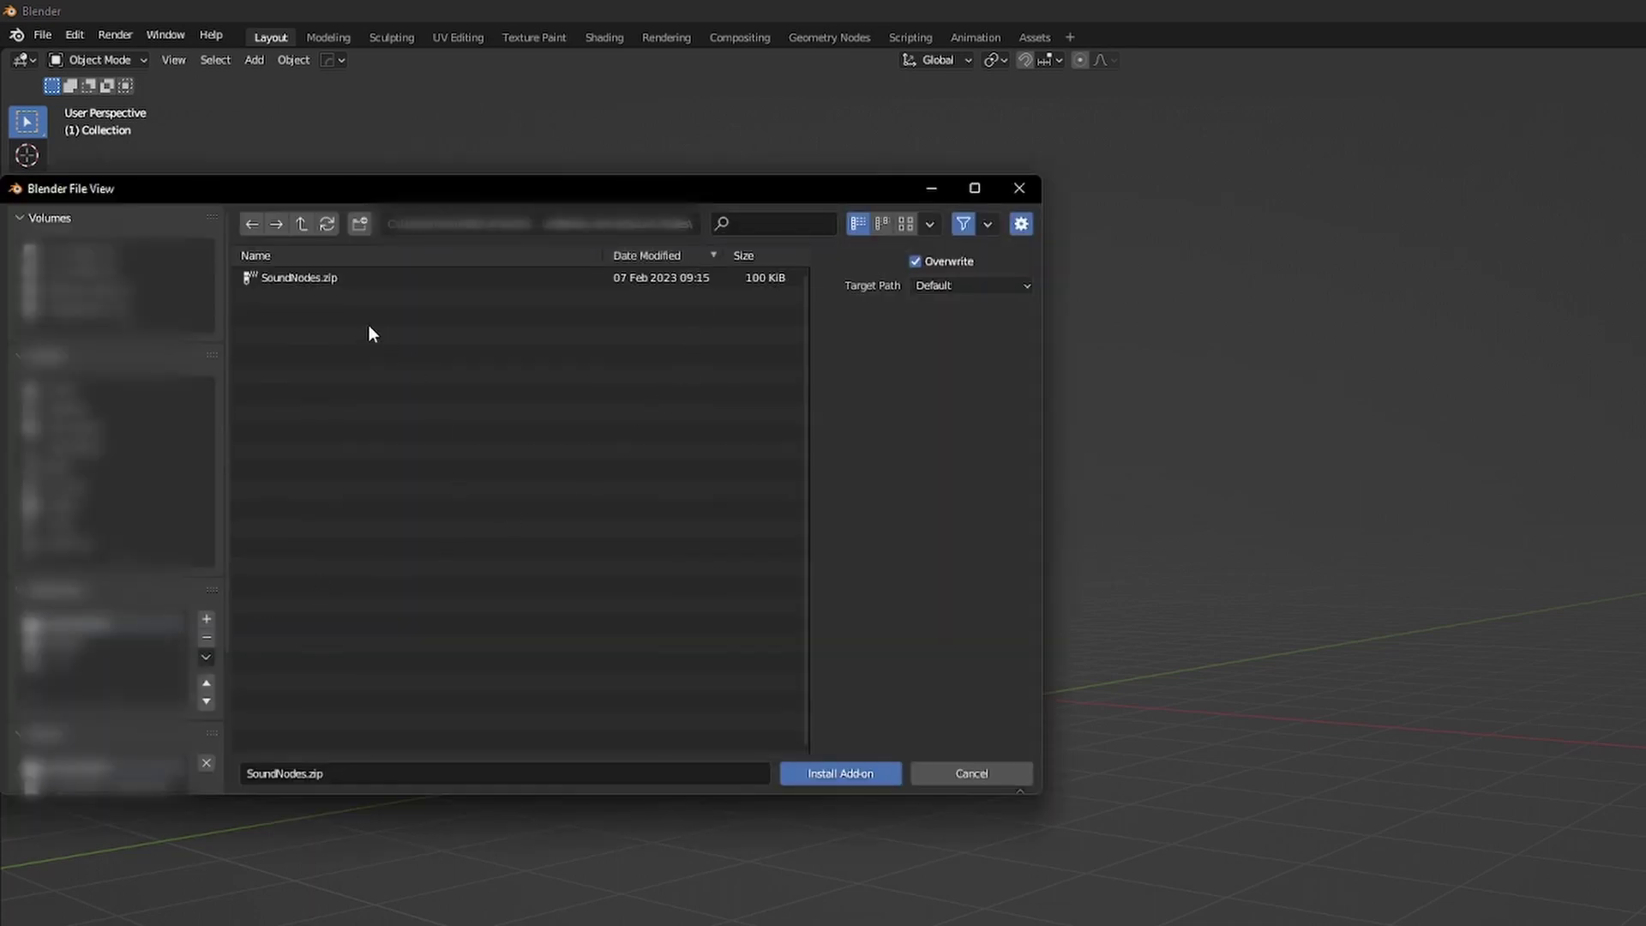
{"action": "double_click", "coordinate": [313, 279]}
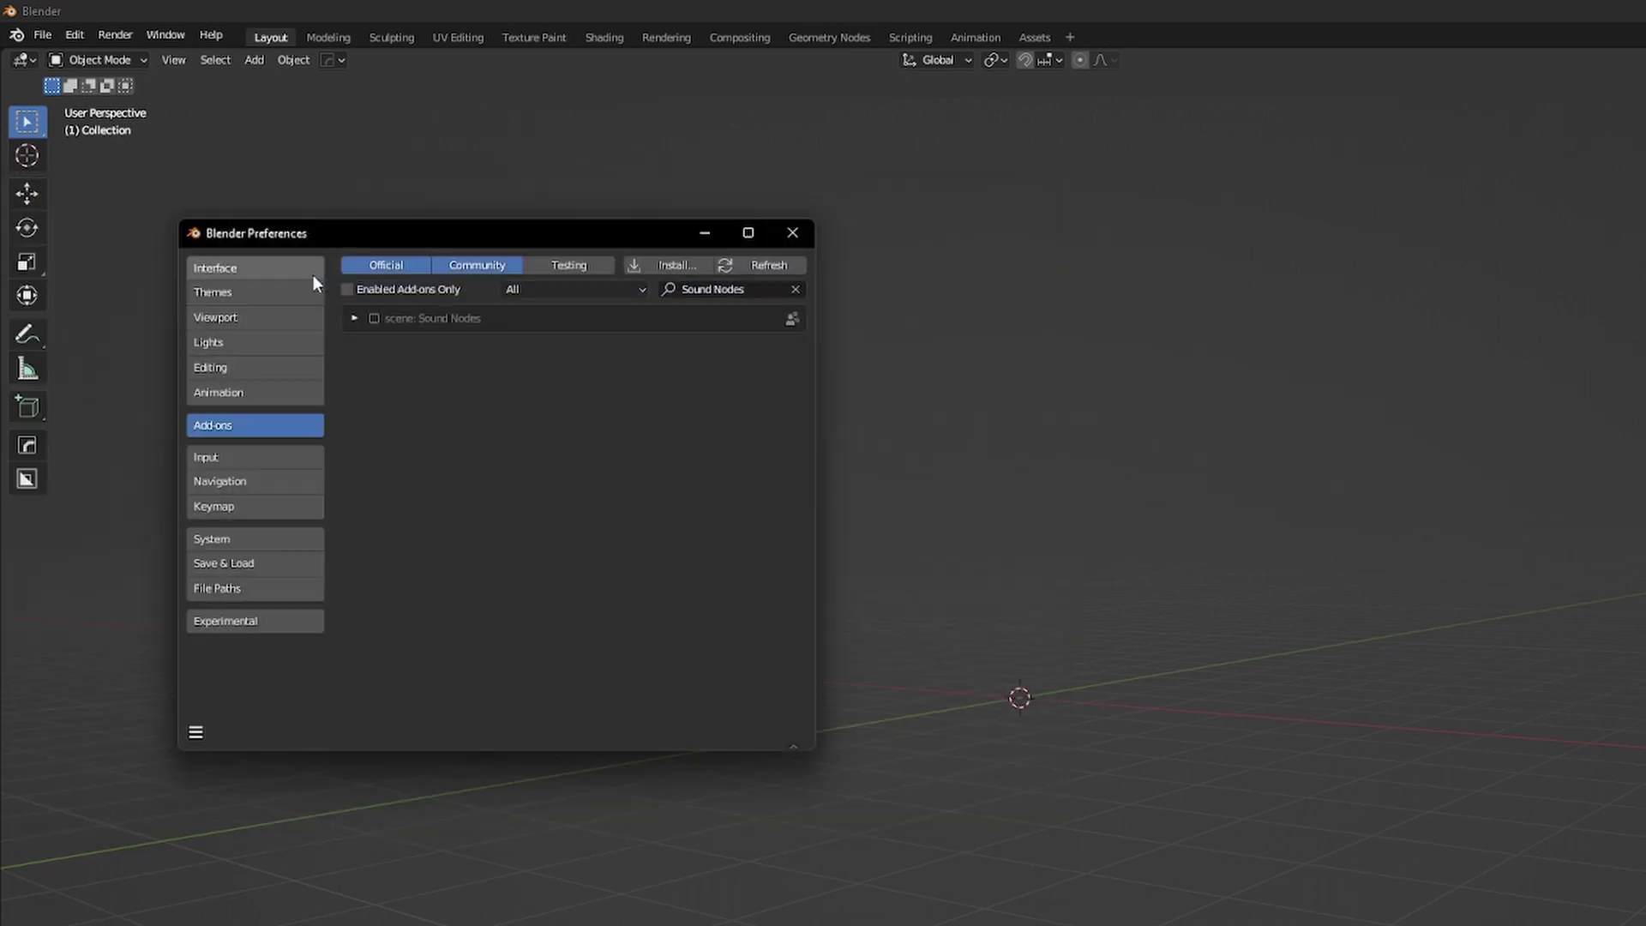
{"action": "left_click", "coordinate": [376, 317]}
Install the add-on's librosa requirement and verify the installation.
{"action": "left_click", "coordinate": [355, 320]}
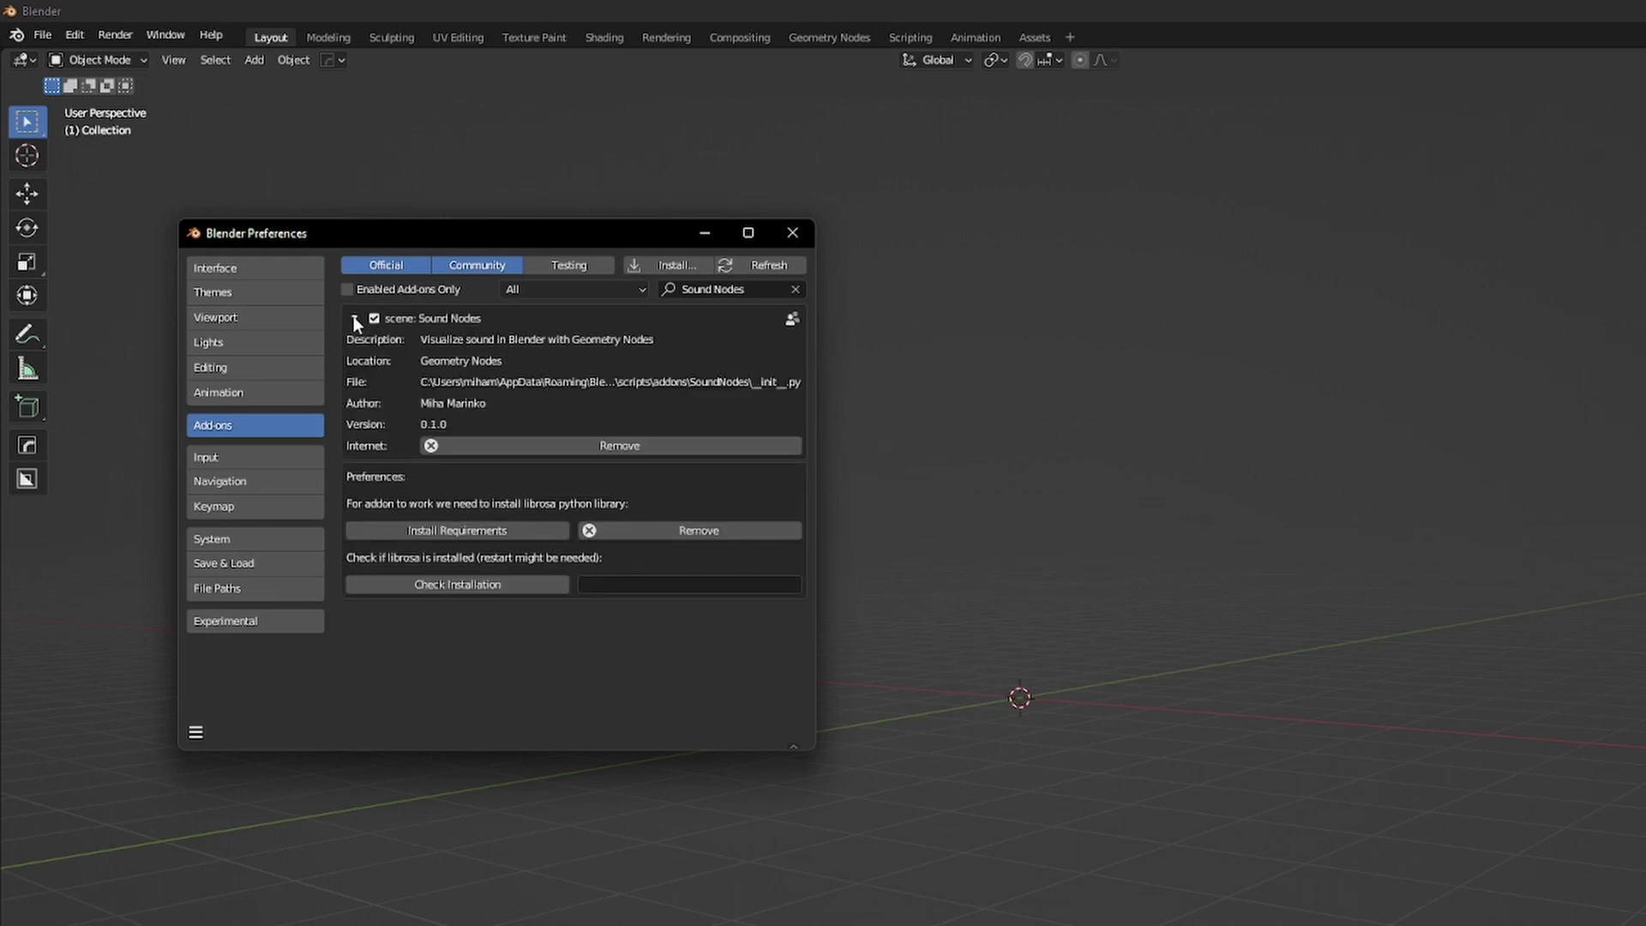
{"action": "left_click", "coordinate": [430, 531]}
{"action": "left_click", "coordinate": [533, 584]}
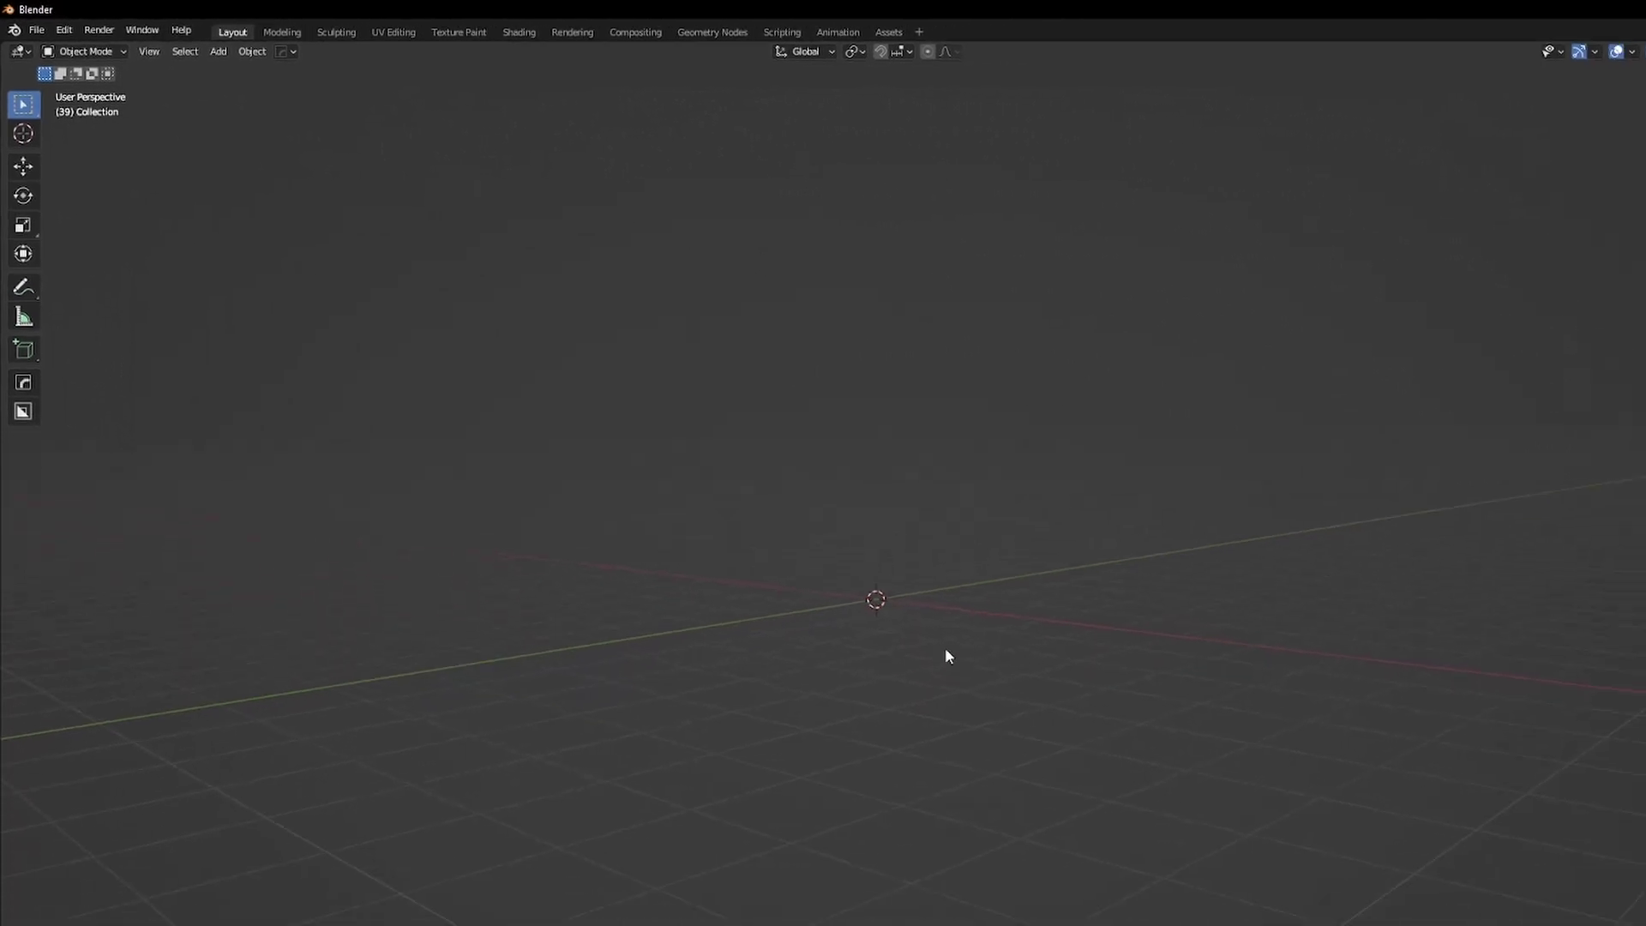
In the Geometry Nodes workspace sidebar, load energetic upbeat.mp3 into Sound Nodes and run Analize Audio.
{"action": "left_click", "coordinate": [712, 32]}
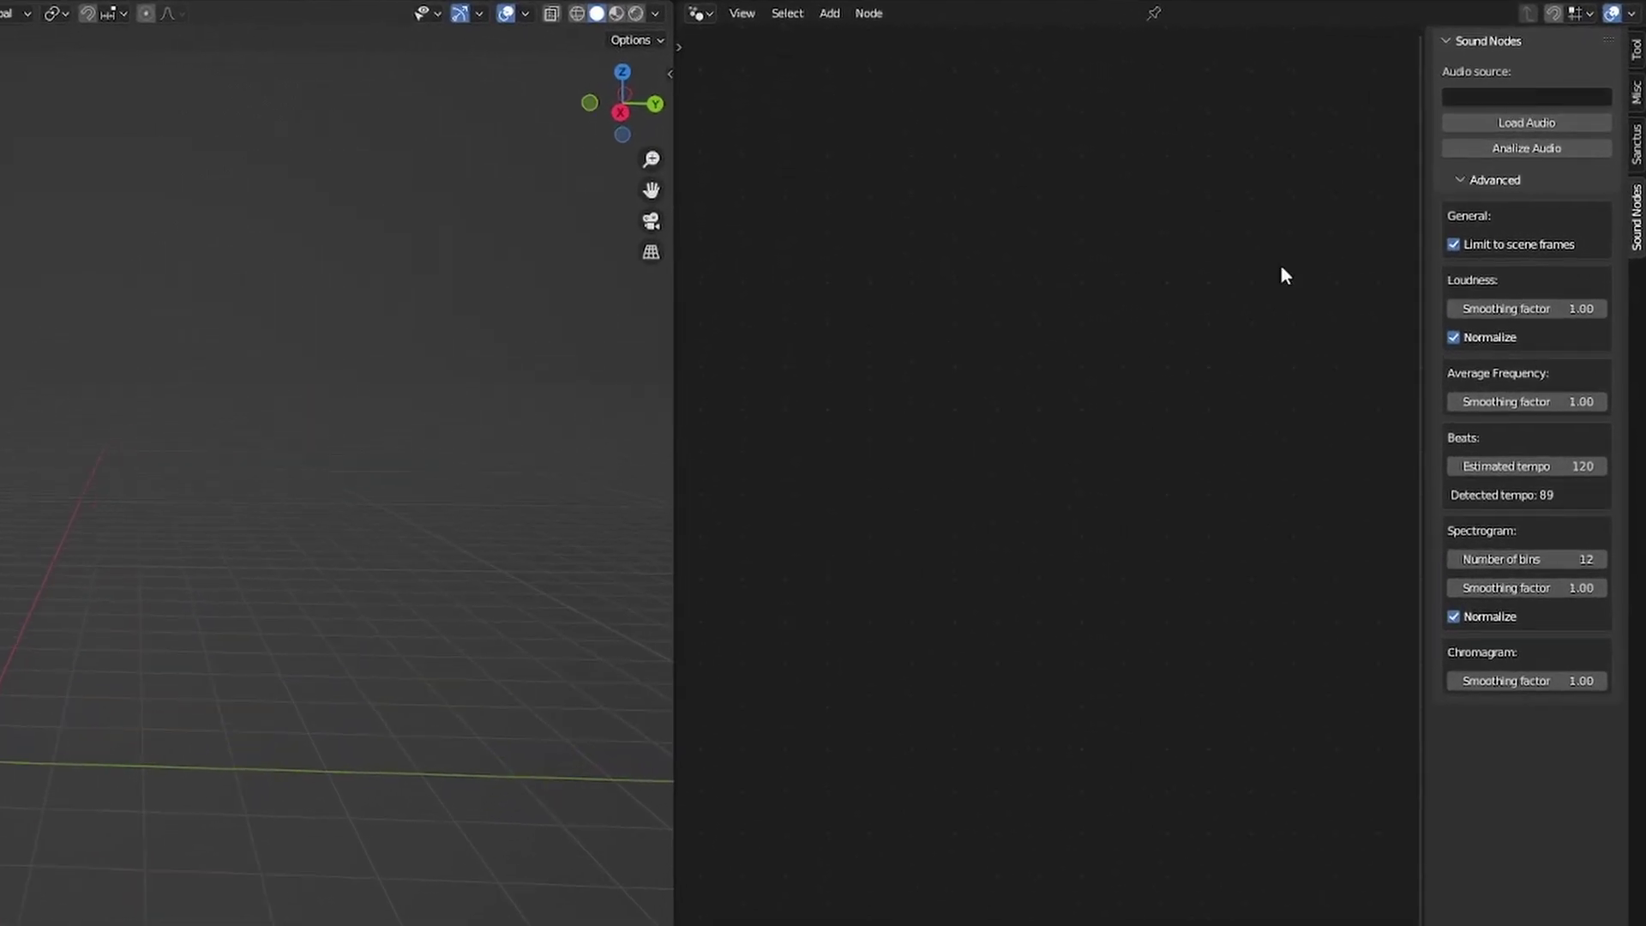
{"action": "key", "text": "n"}
{"action": "key", "text": "n"}
{"action": "key", "text": "n"}
{"action": "key", "text": "n"}
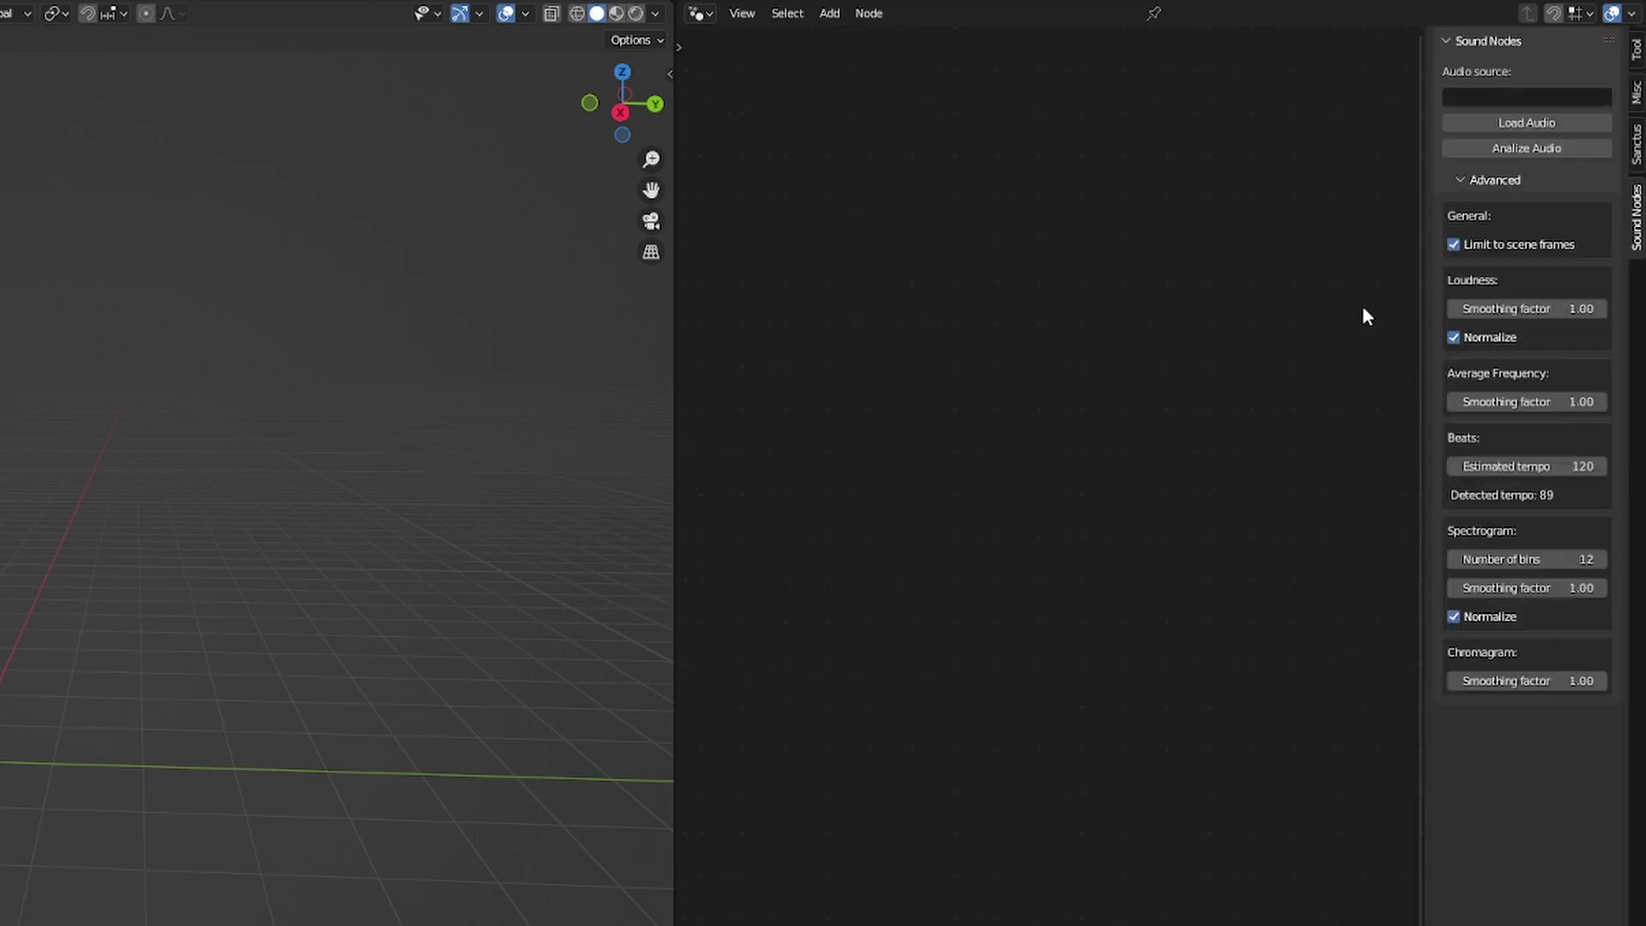
{"action": "left_click", "coordinate": [1485, 127]}
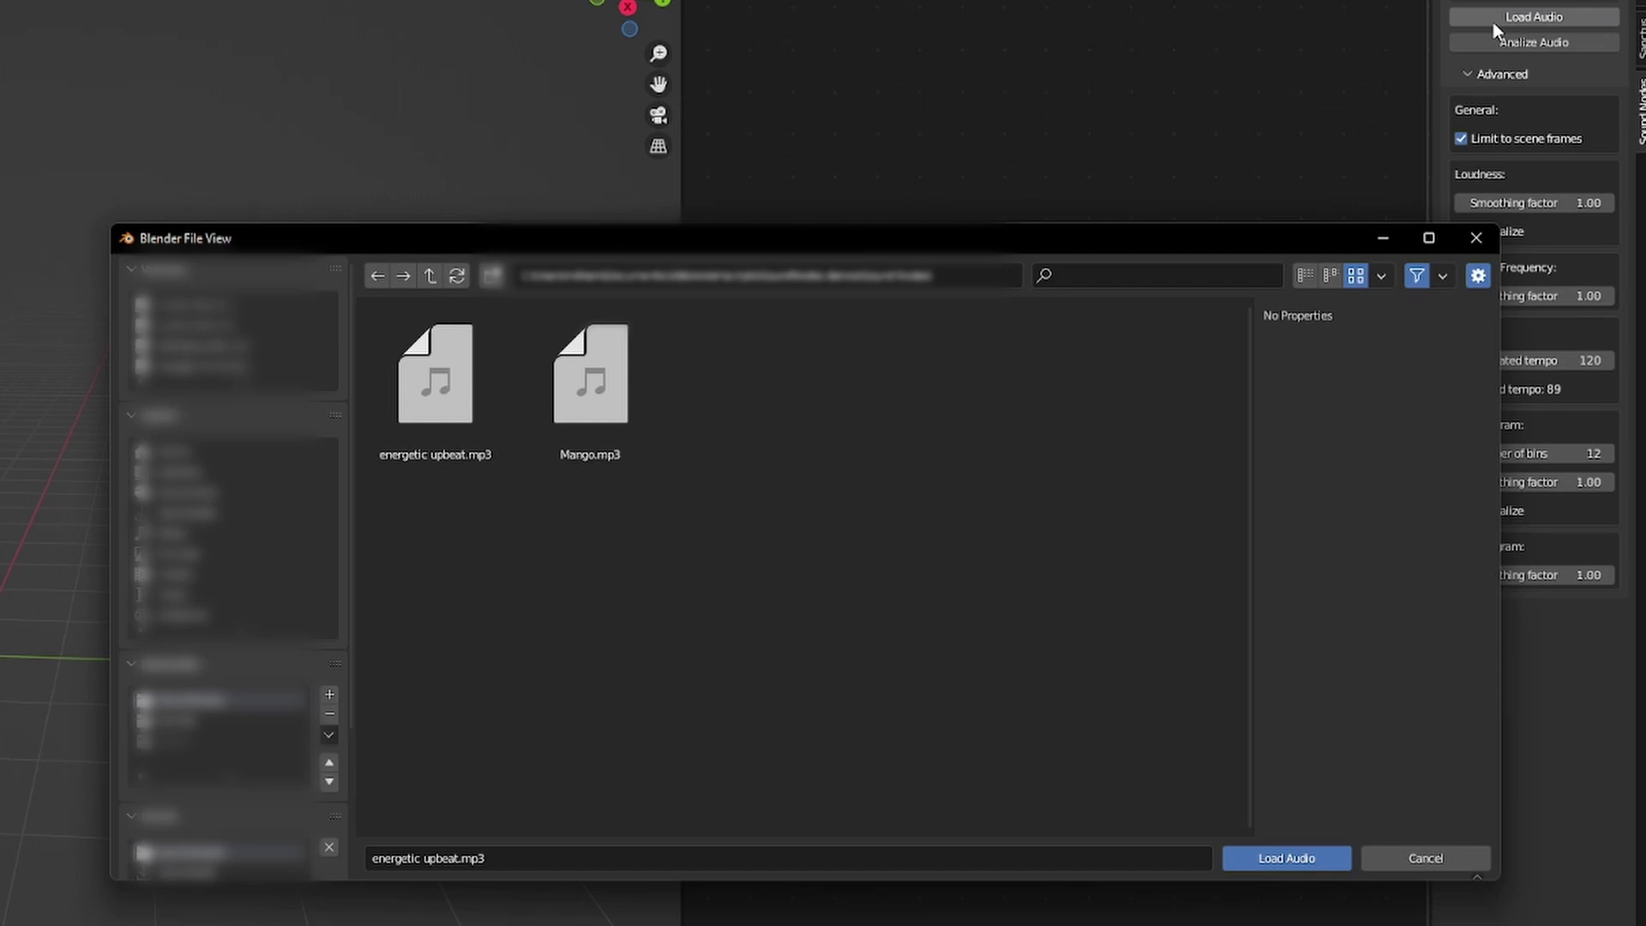
{"action": "double_click", "coordinate": [487, 386]}
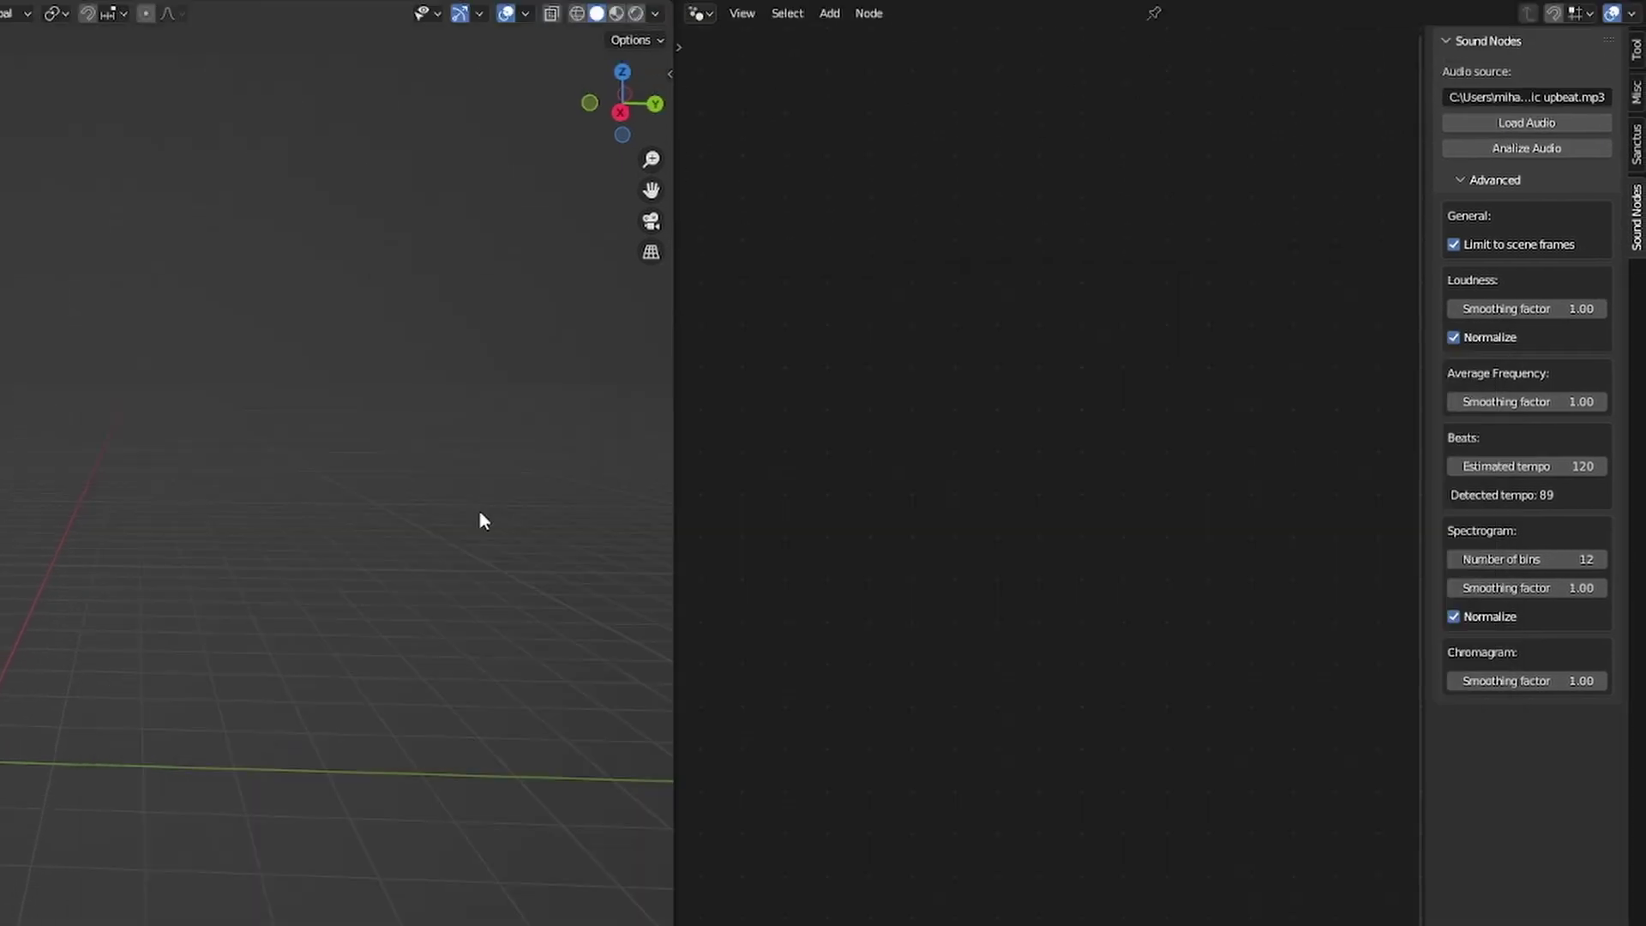
{"action": "left_click", "coordinate": [1514, 149]}
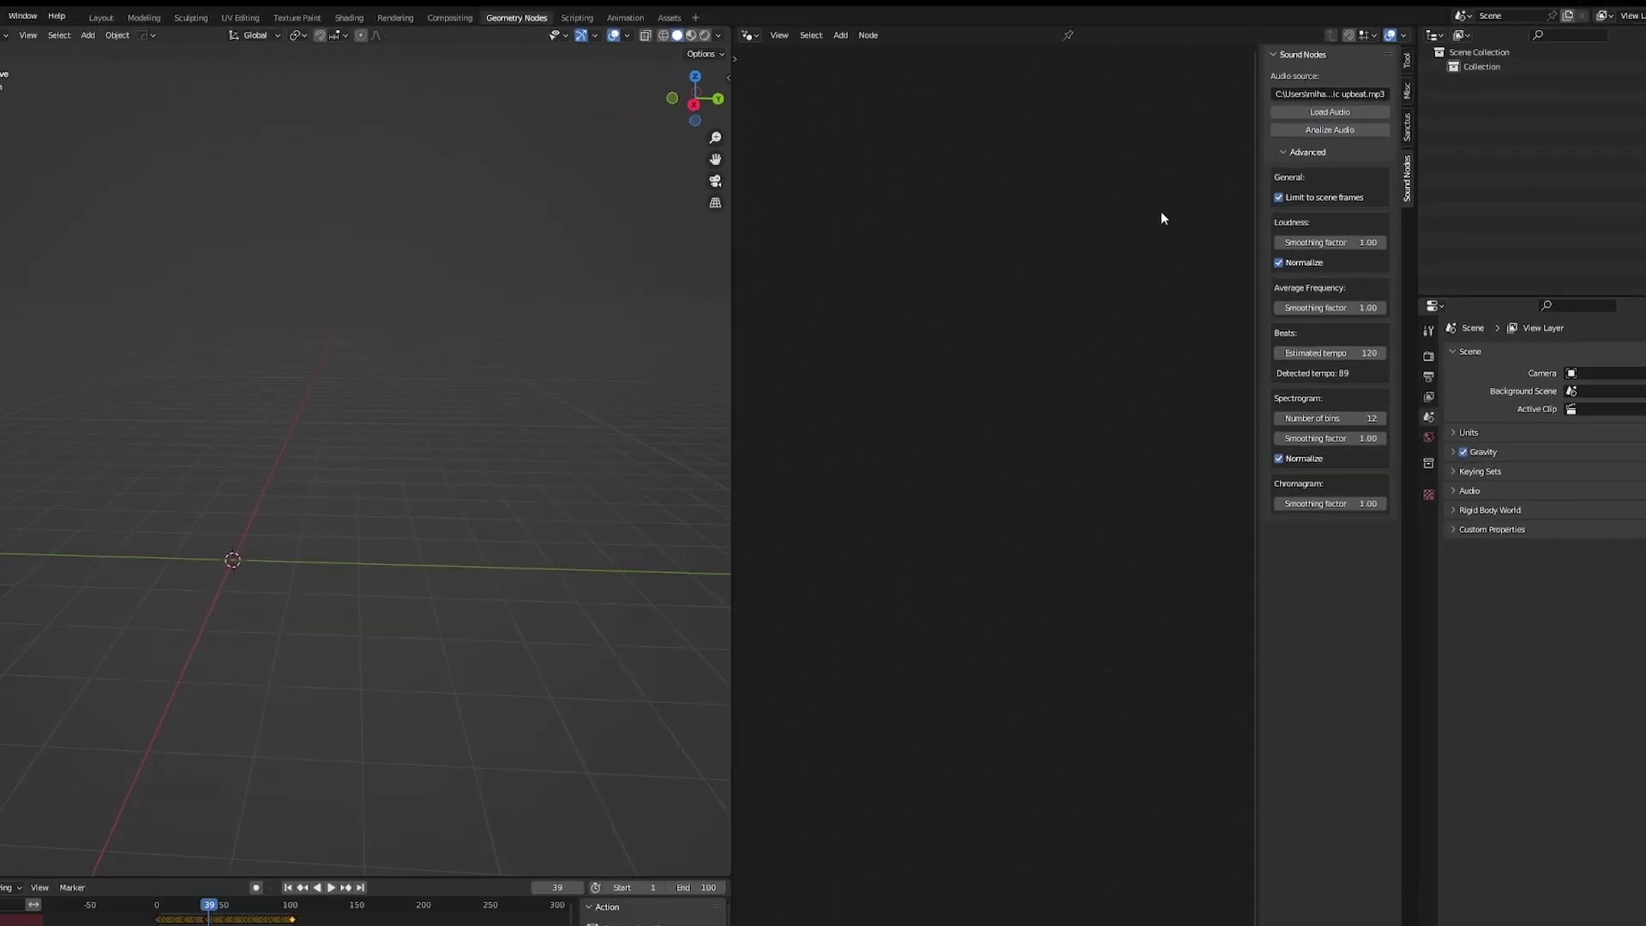
Add a cube and give it a new geometry node tree in a widened node editor.
{"action": "key", "text": "shift+a"}
{"action": "left_click", "coordinate": [443, 532]}
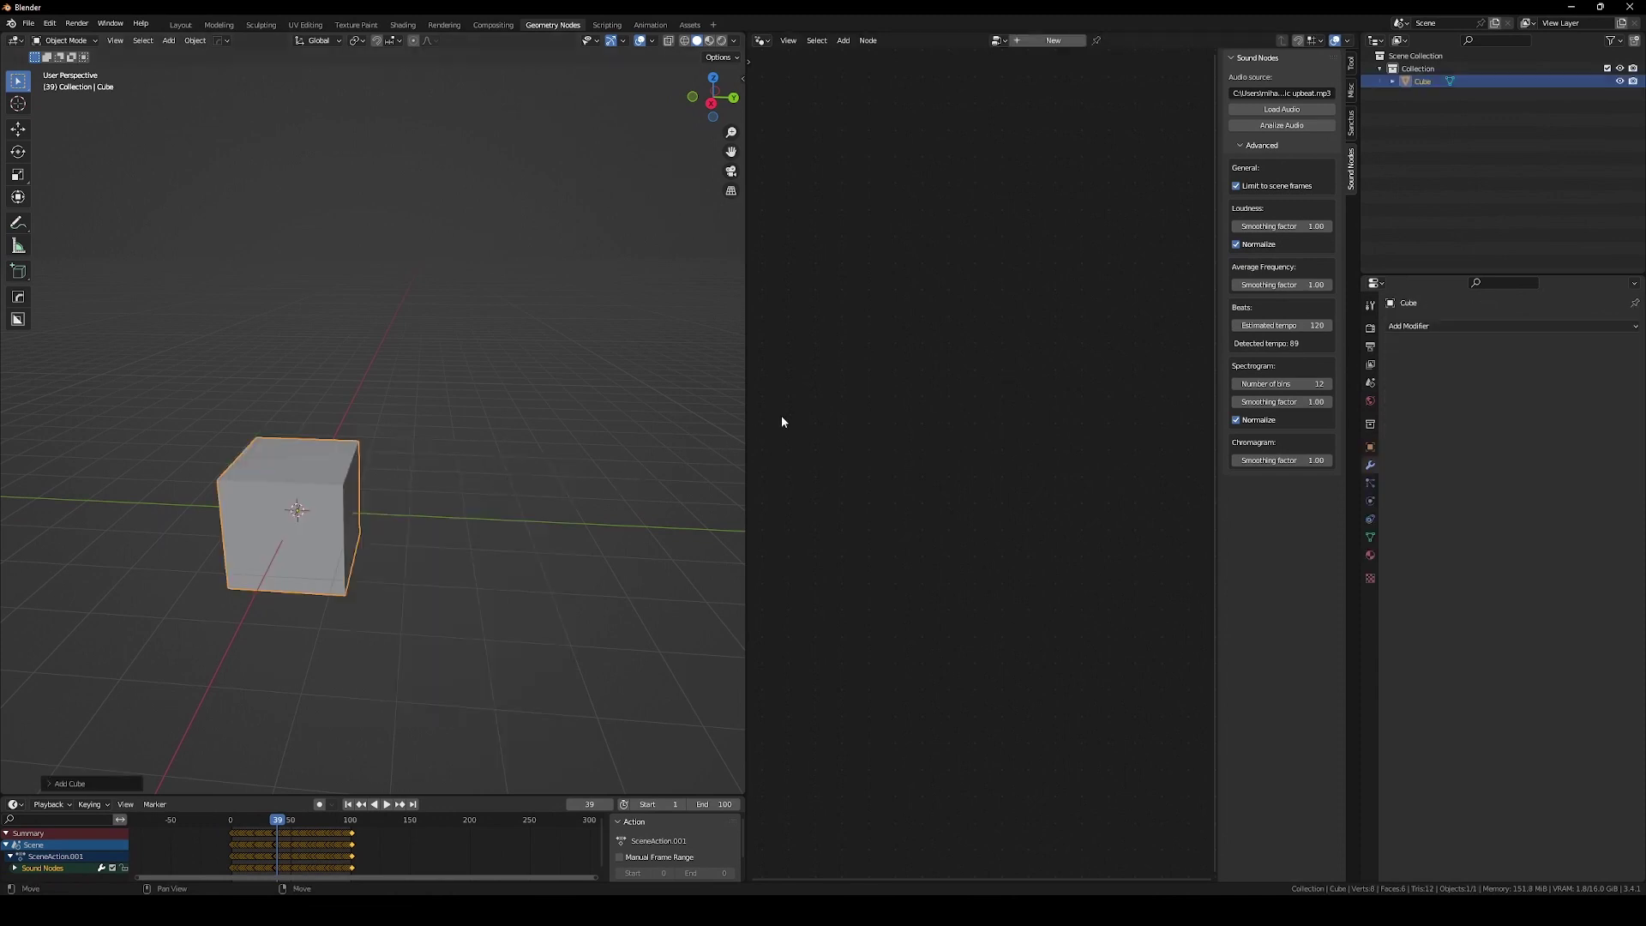
{"action": "left_click", "coordinate": [1053, 45]}
{"action": "key", "text": "n"}
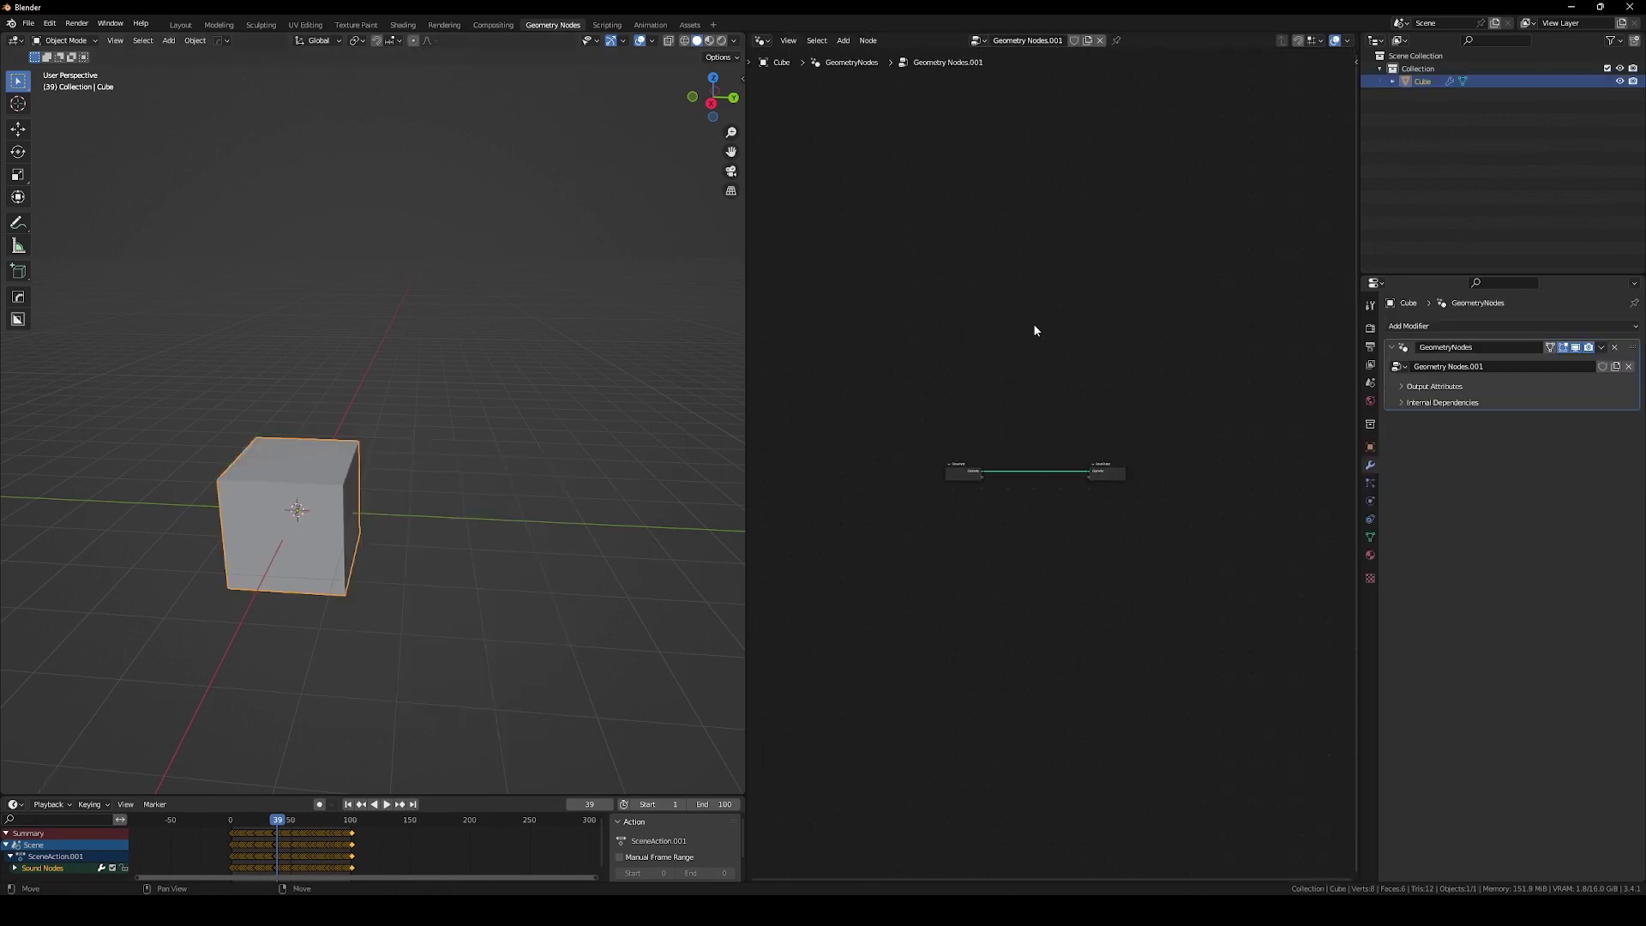
{"action": "scroll", "coordinate": [1053, 507], "scroll_direction": "up", "scroll_amount": 4}
{"action": "left_click_drag", "start_coordinate": [745, 514], "coordinate": [461, 514]}
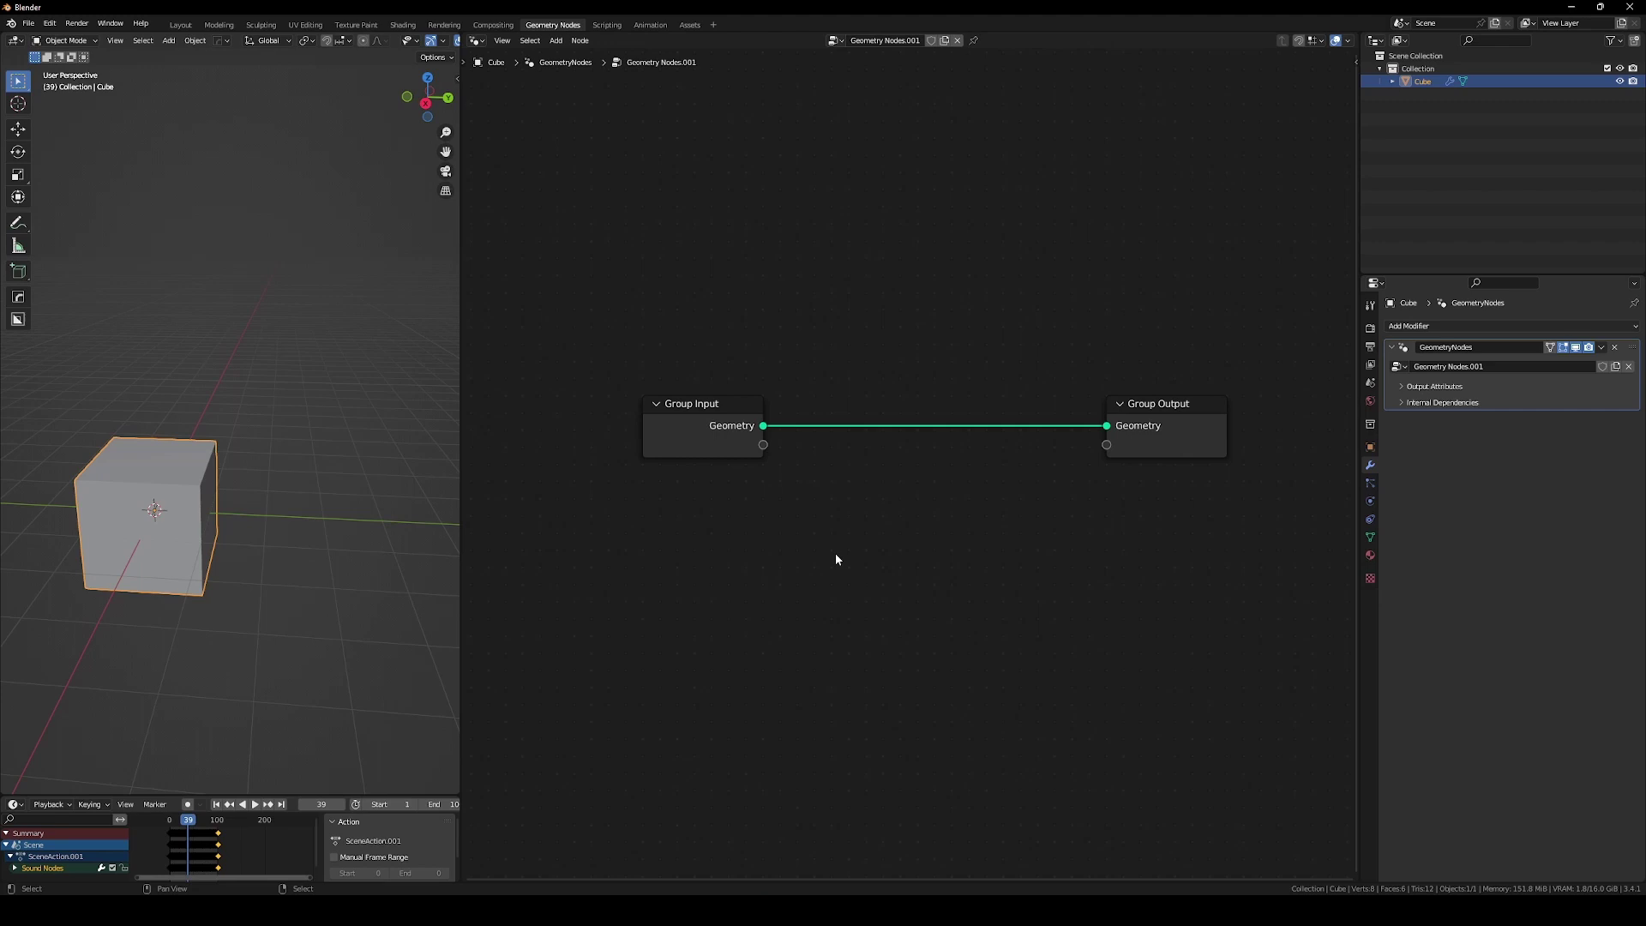
{"action": "scroll", "coordinate": [199, 851], "scroll_direction": "up", "scroll_amount": 3}
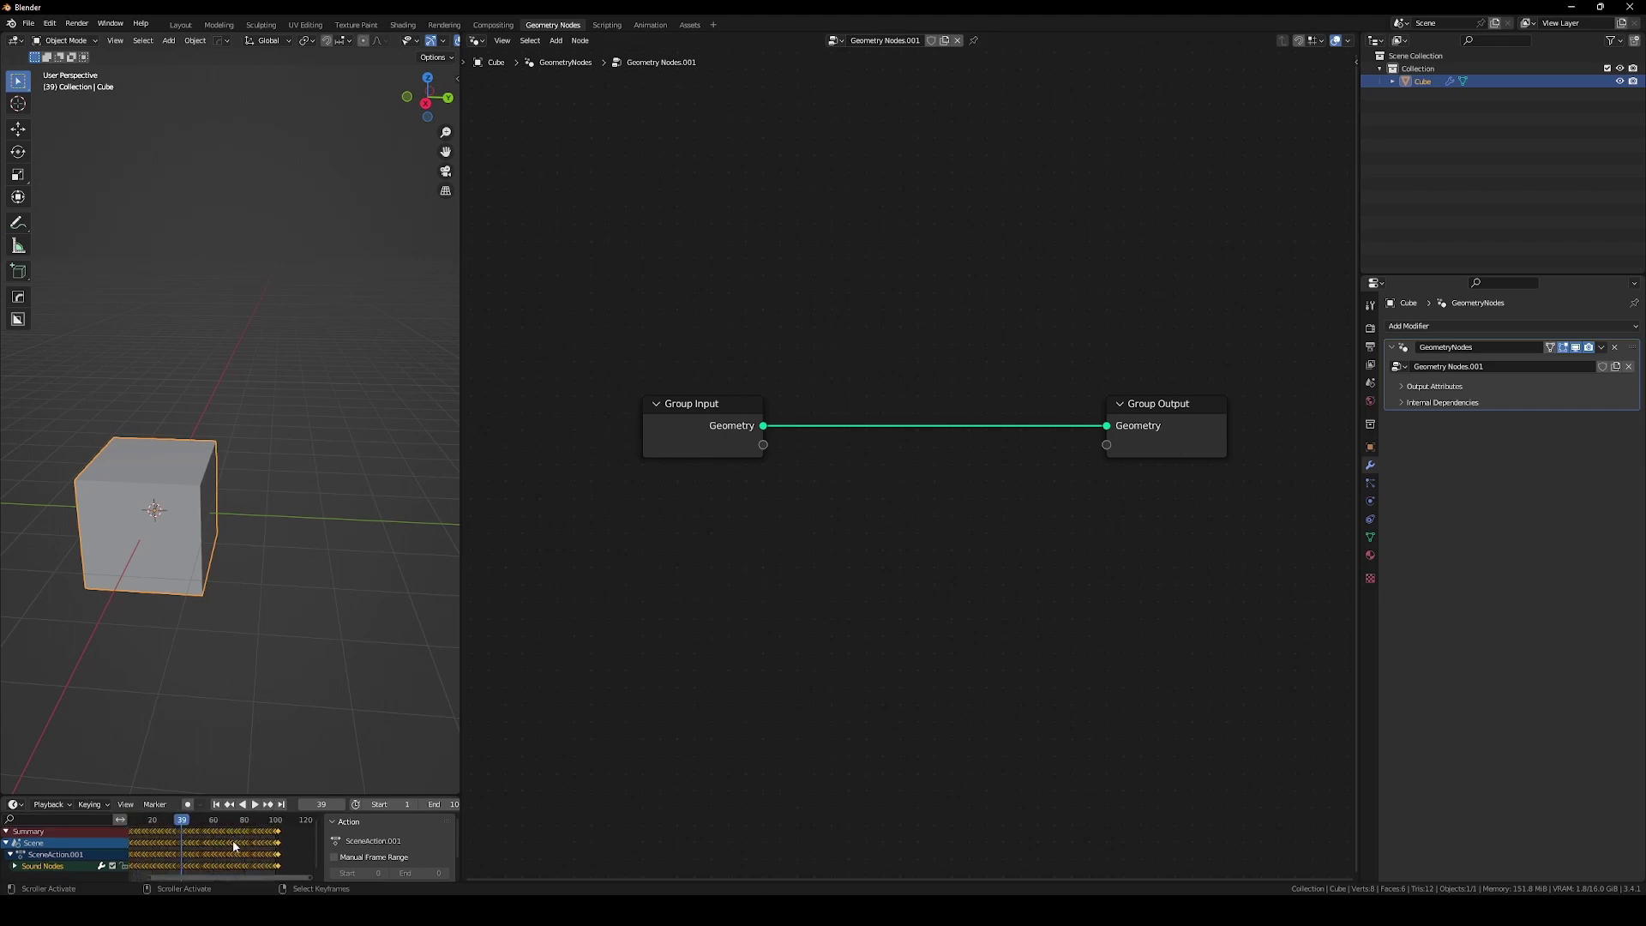
{"action": "left_click", "coordinate": [255, 804]}
Insert a Transform node between Group Input and Group Output.
{"action": "key", "text": "shift+a"}
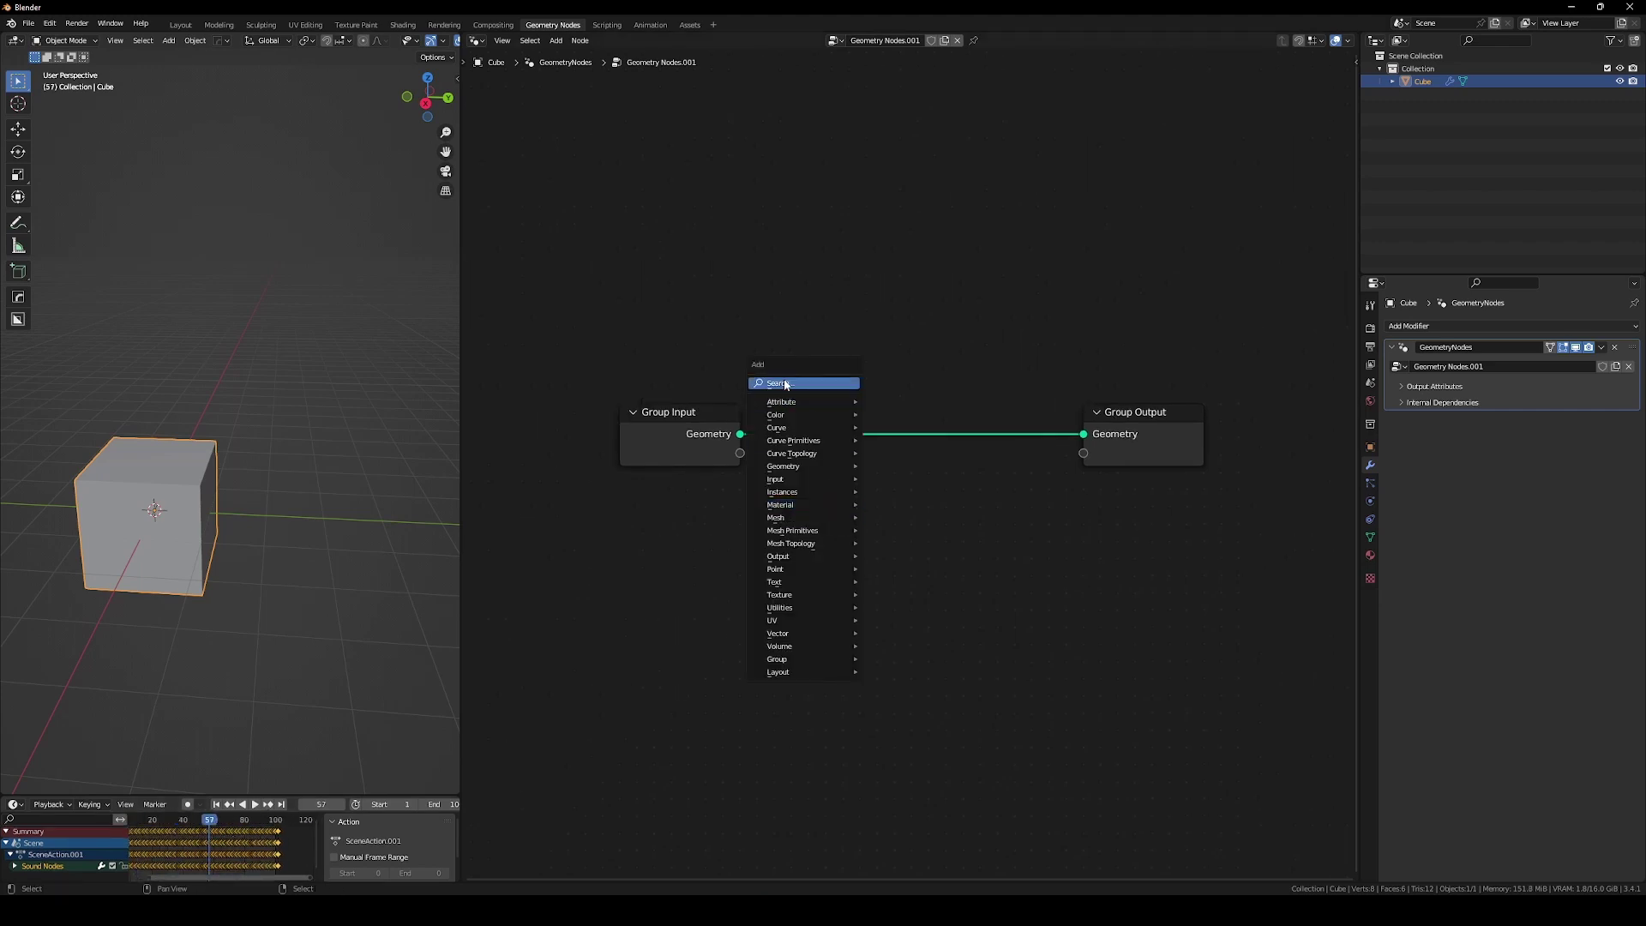
{"action": "left_click", "coordinate": [784, 379]}
{"action": "type", "text": "transform"}
{"action": "key", "text": "Return"}
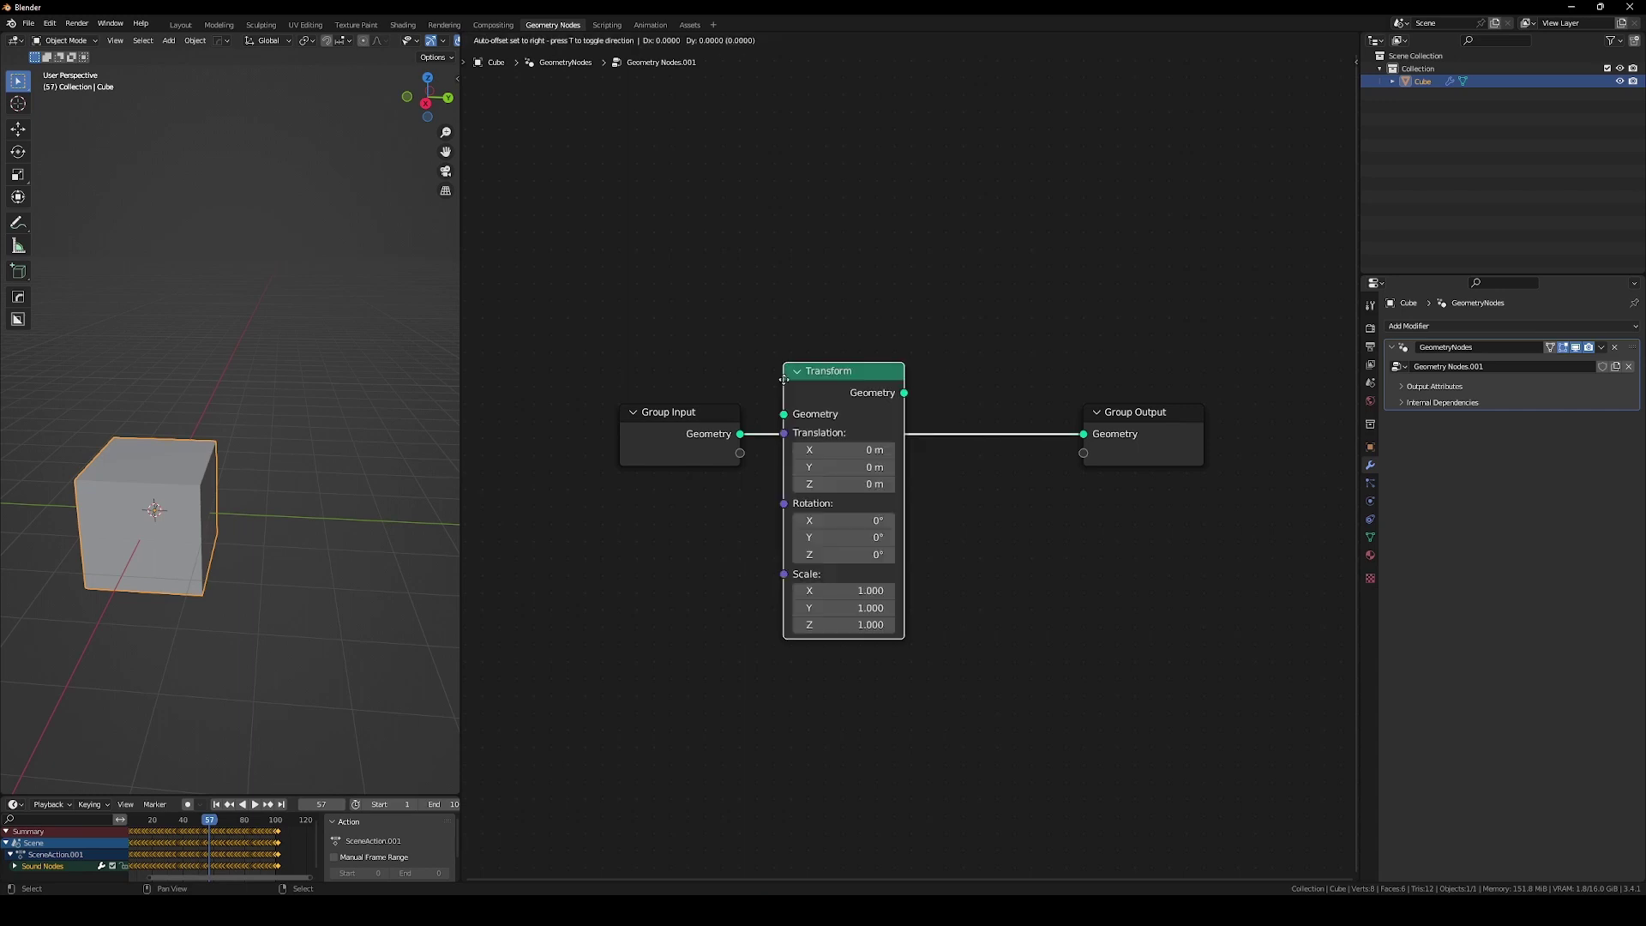
{"action": "left_click", "coordinate": [845, 400]}
{"action": "scroll", "coordinate": [788, 533], "scroll_direction": "down", "scroll_amount": 1}
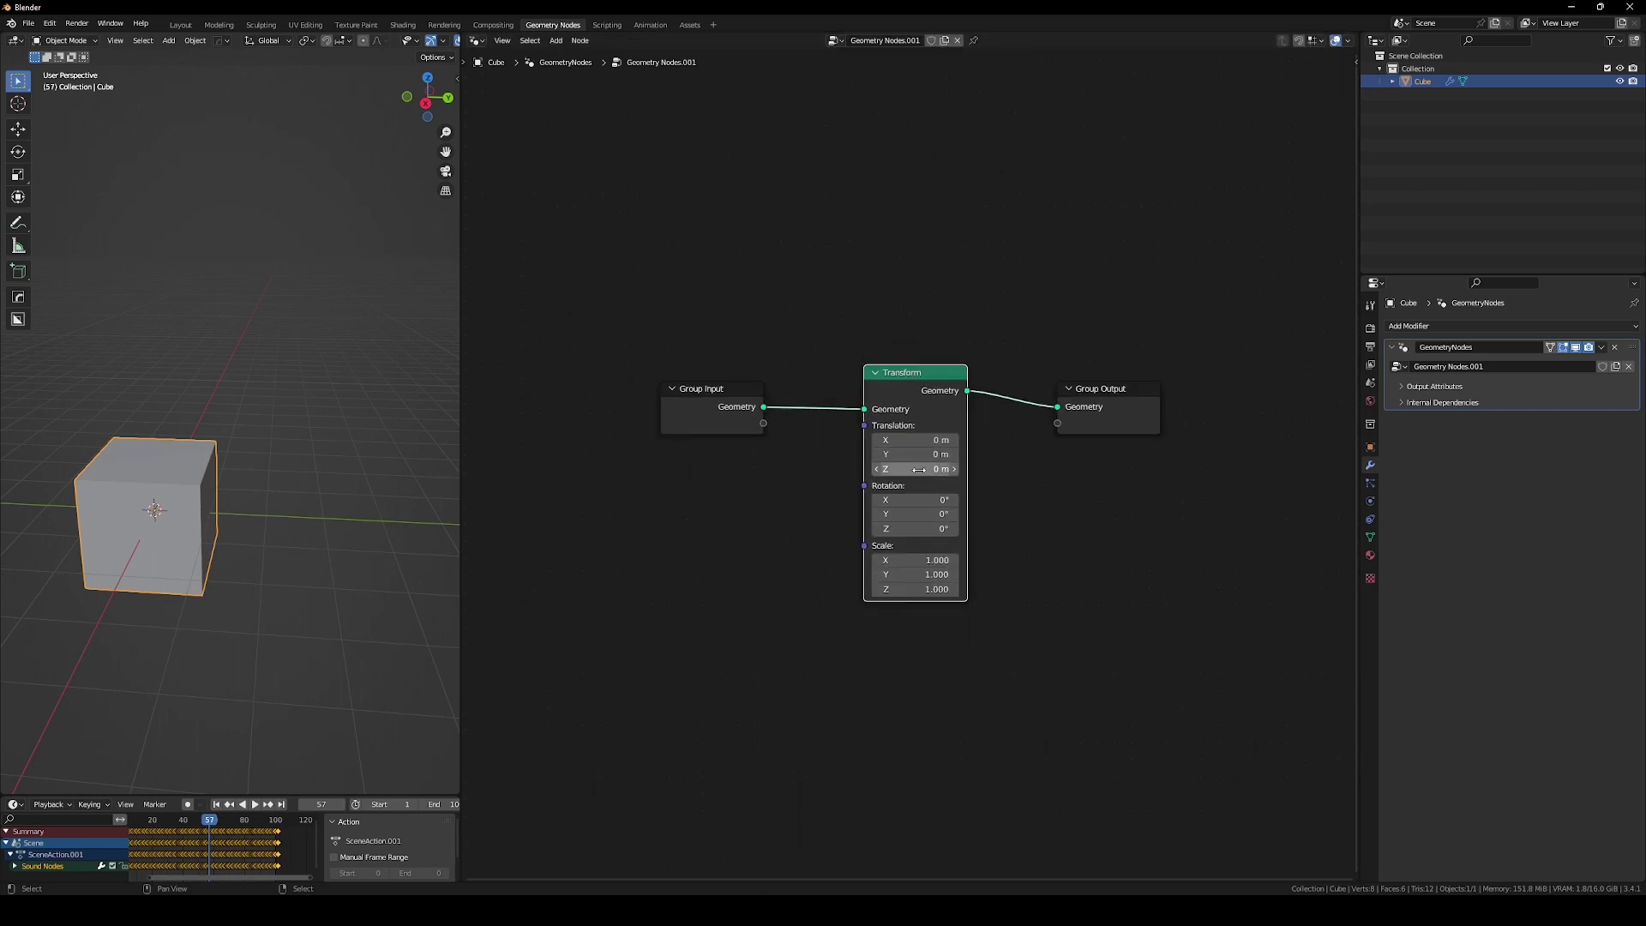
{"action": "mouse_move", "coordinate": [916, 469]}
{"action": "left_mouse_down"}
{"action": "mouse_move", "coordinate": [956, 469]}
{"action": "mouse_move", "coordinate": [915, 469]}
{"action": "left_mouse_up"}
Add a Combine XYZ node and link its Vector to Transform's Translation.
{"action": "key", "text": "shift+a"}
{"action": "type", "text": "xyz"}
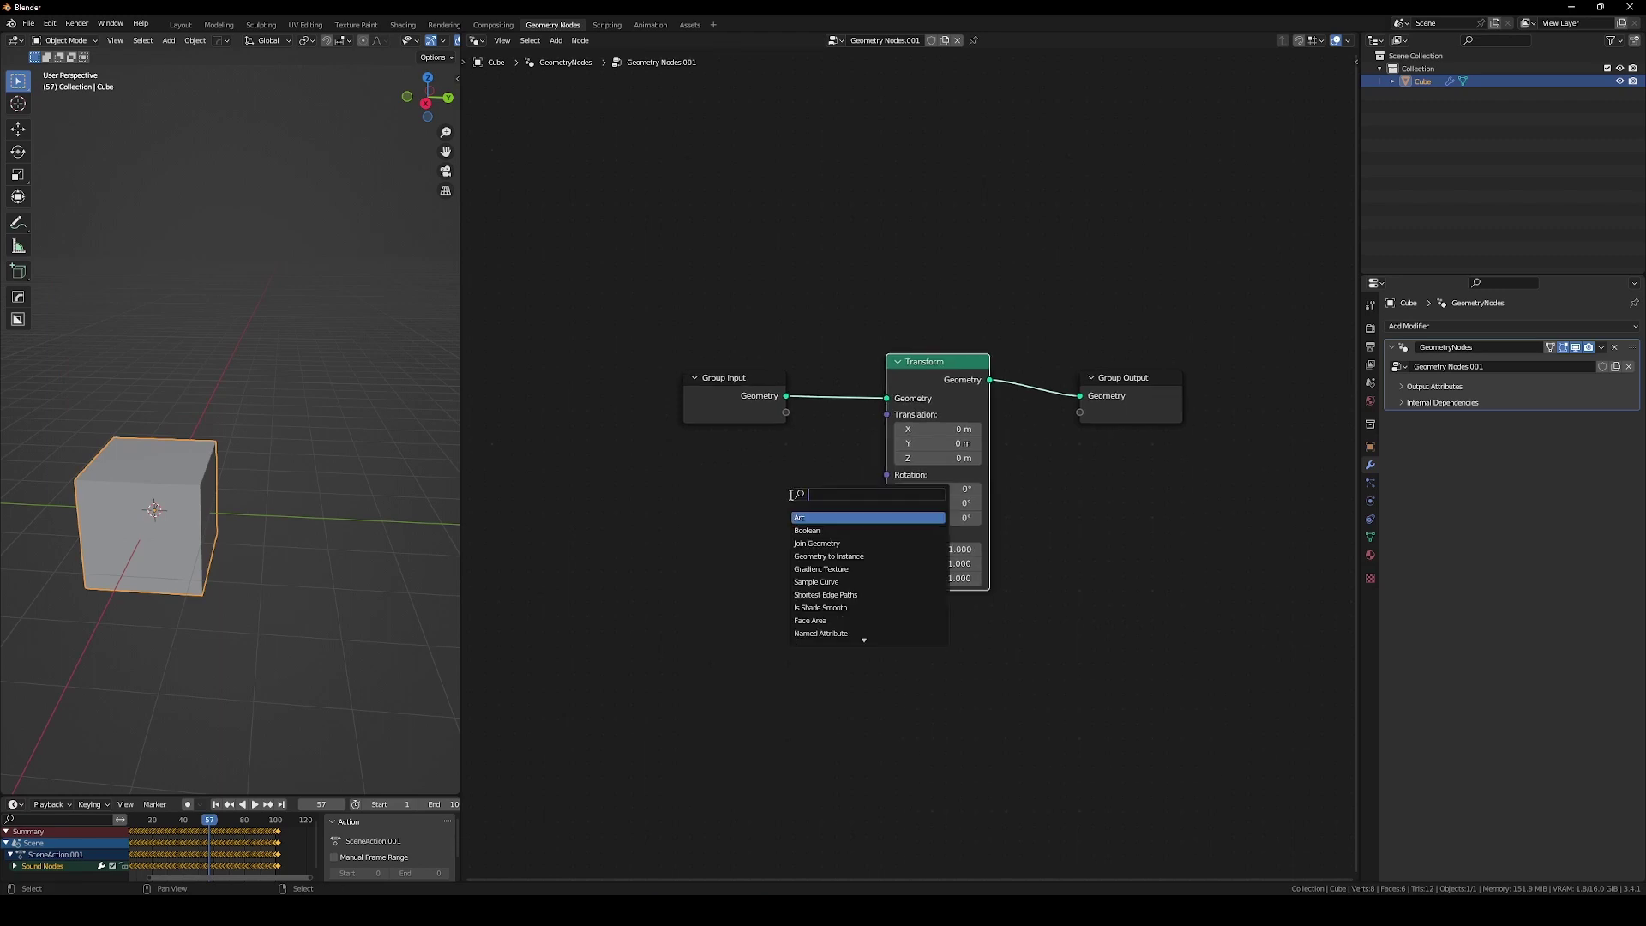
{"action": "key", "text": "Return"}
{"action": "left_click", "coordinate": [844, 483]}
{"action": "left_click_drag", "start_coordinate": [843, 482], "coordinate": [887, 414]}
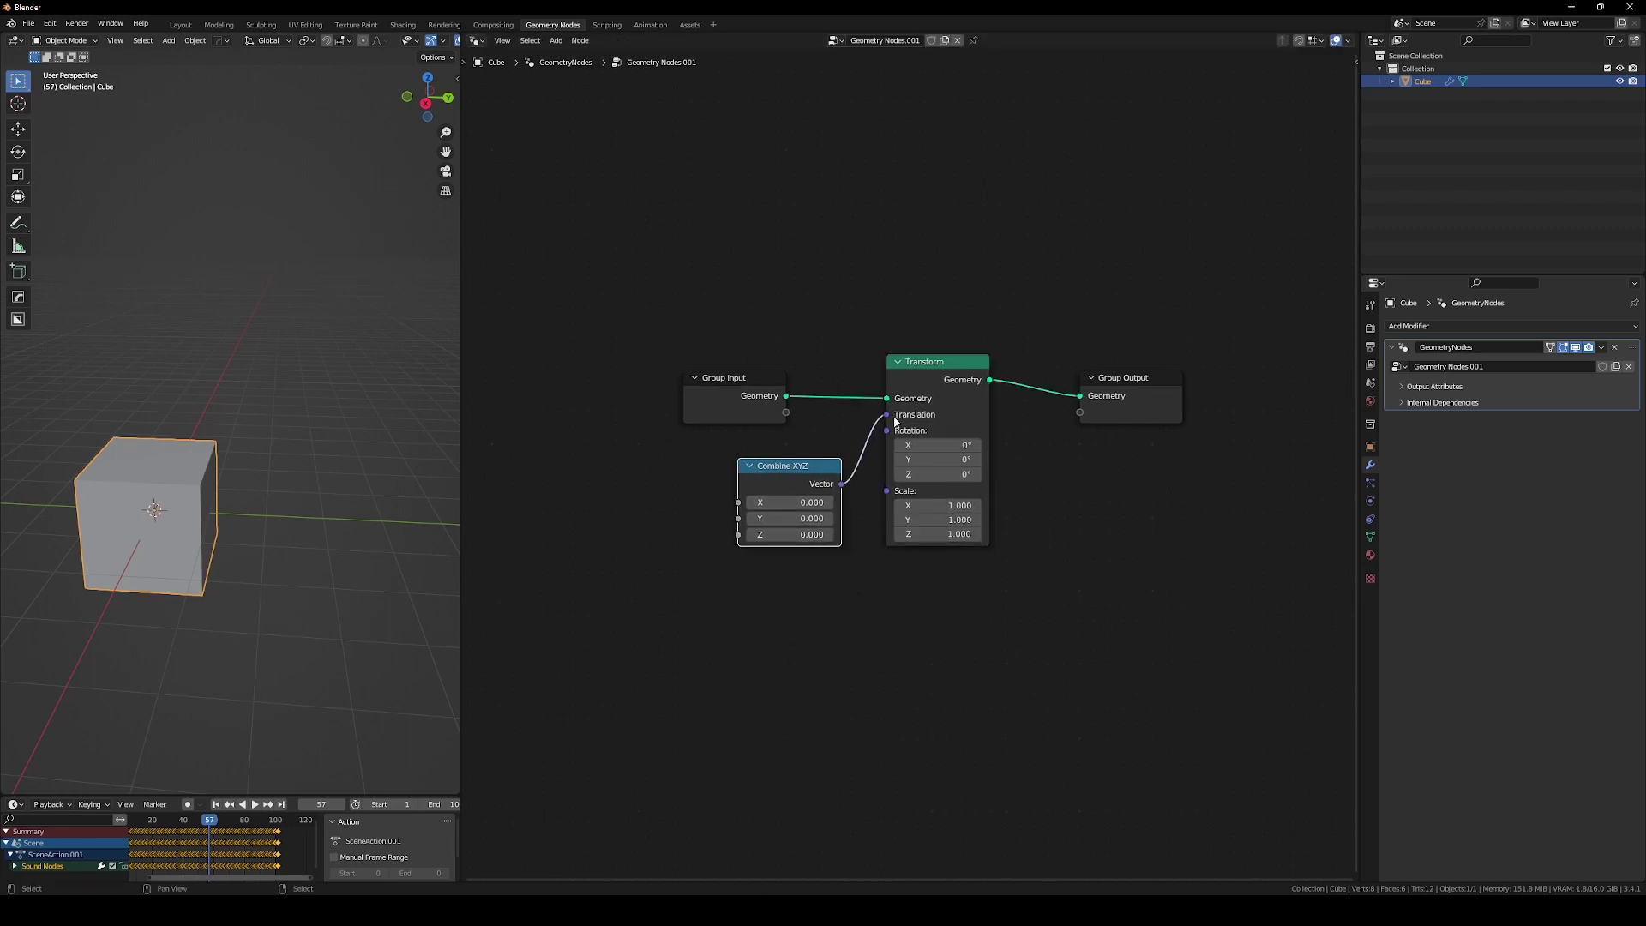
Add a Sound Info node and feed its Loudness output into Combine XYZ's Z.
{"action": "middle_click_drag", "start_coordinate": [604, 514], "coordinate": [684, 482]}
{"action": "key", "text": "shift+a"}
{"action": "left_click", "coordinate": [684, 478]}
{"action": "type", "text": "sound"}
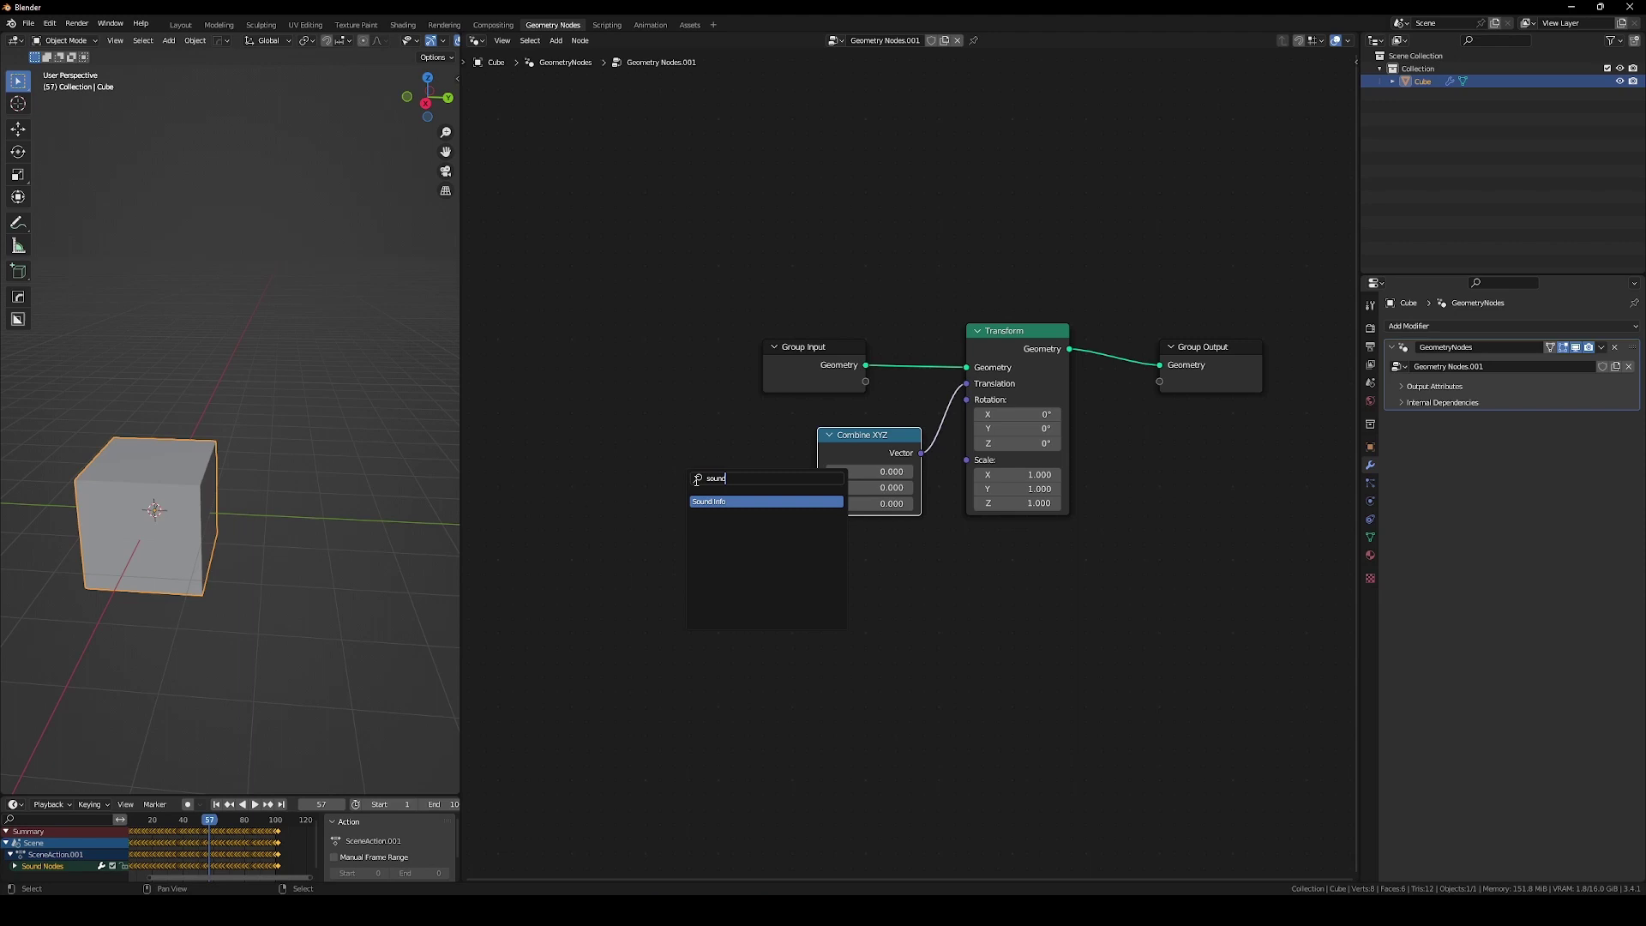
{"action": "key", "text": "Return"}
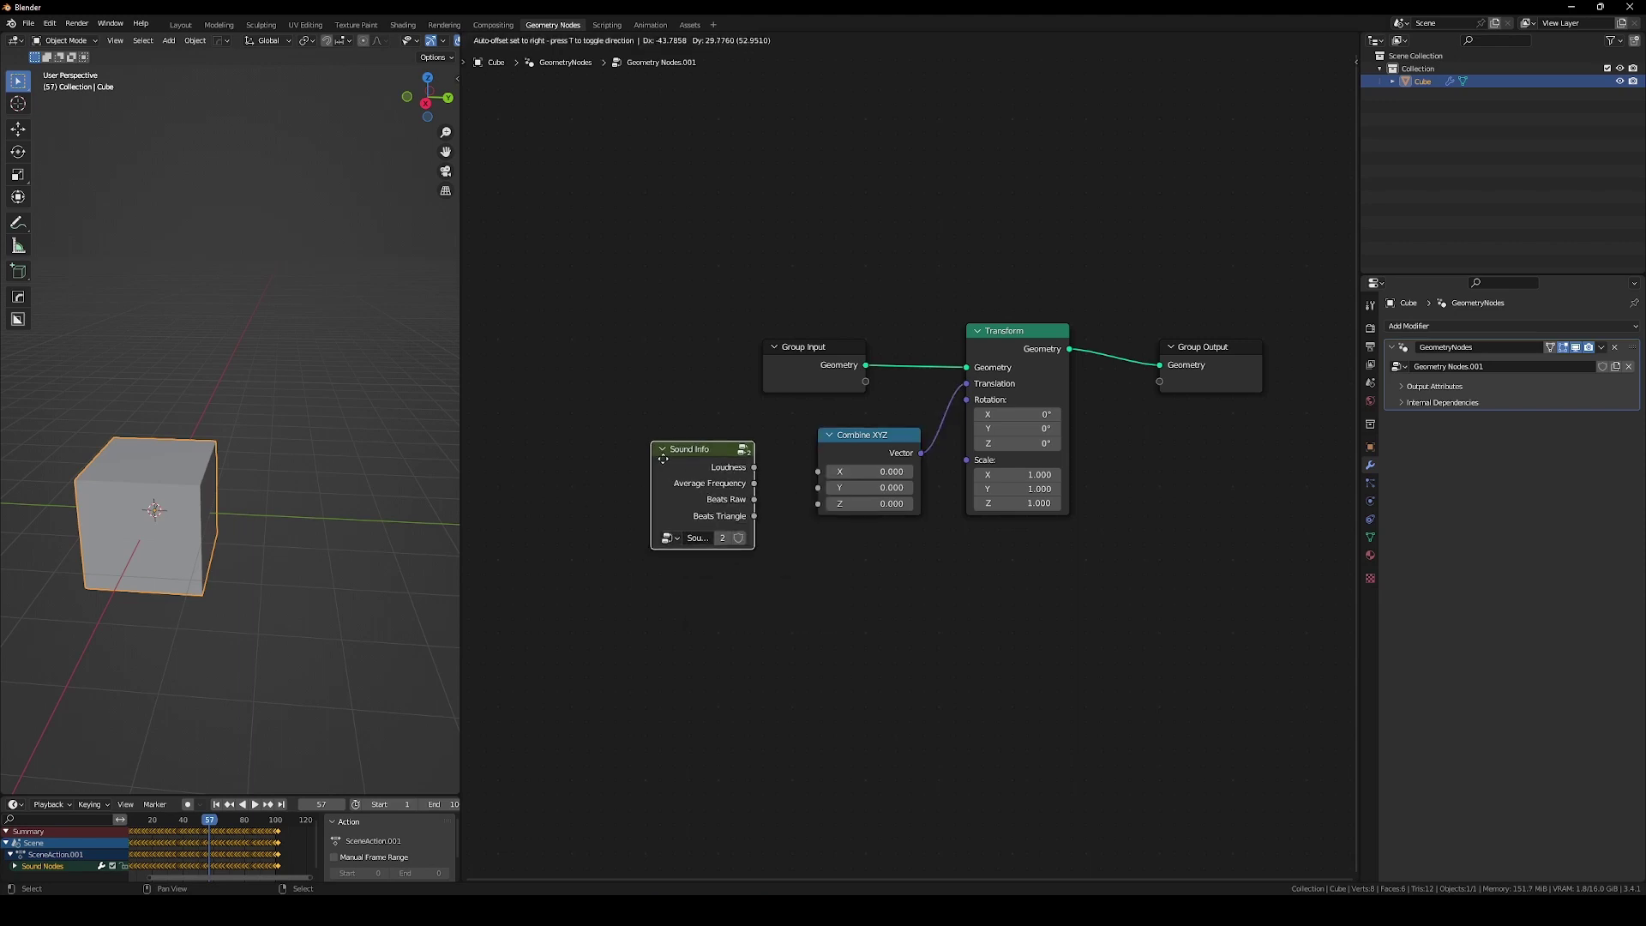
{"action": "left_click", "coordinate": [662, 458]}
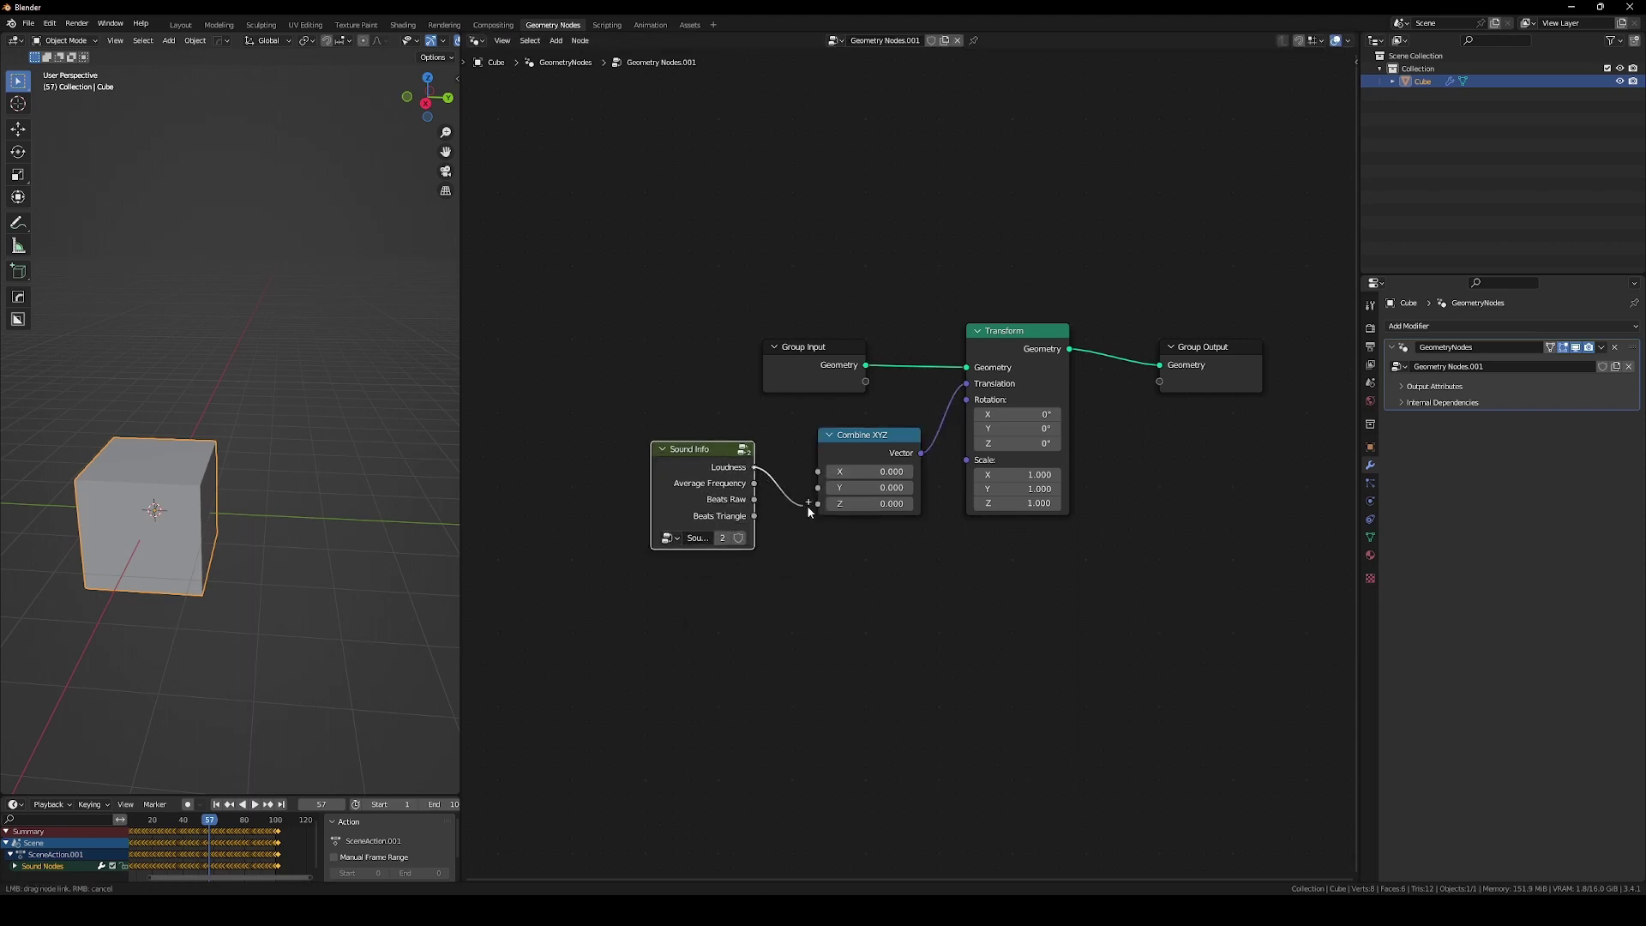
{"action": "left_click_drag", "start_coordinate": [807, 508], "coordinate": [825, 510]}
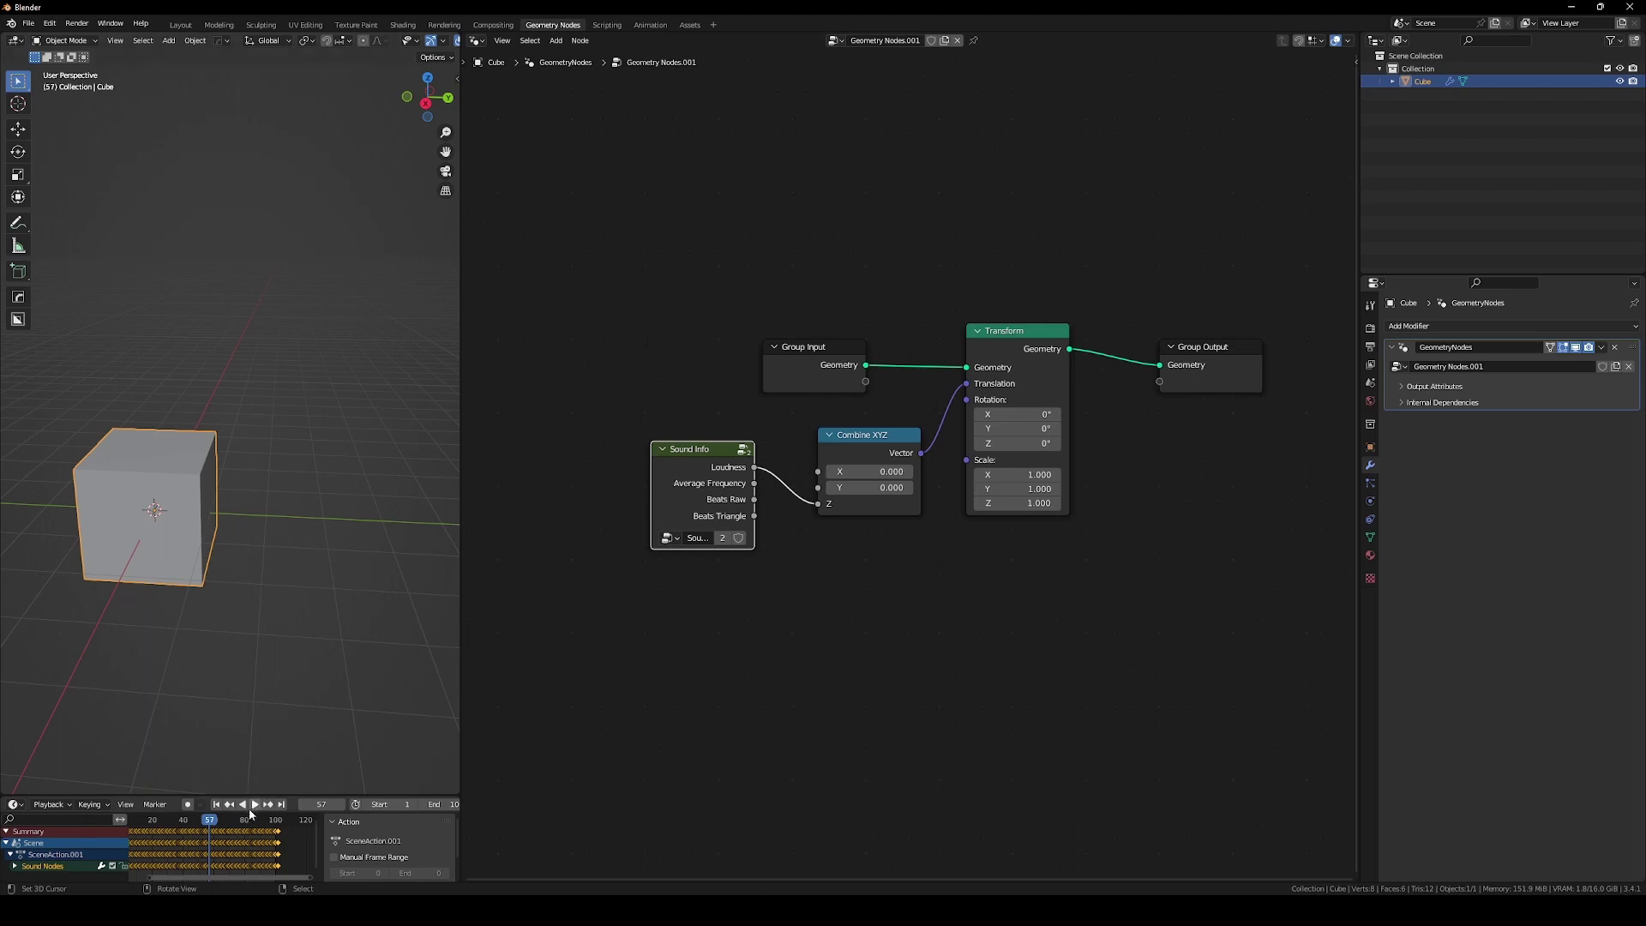
Play and stop the animation to watch the cube move with the sound.
{"action": "middle_click_drag", "start_coordinate": [206, 686], "coordinate": [189, 638]}
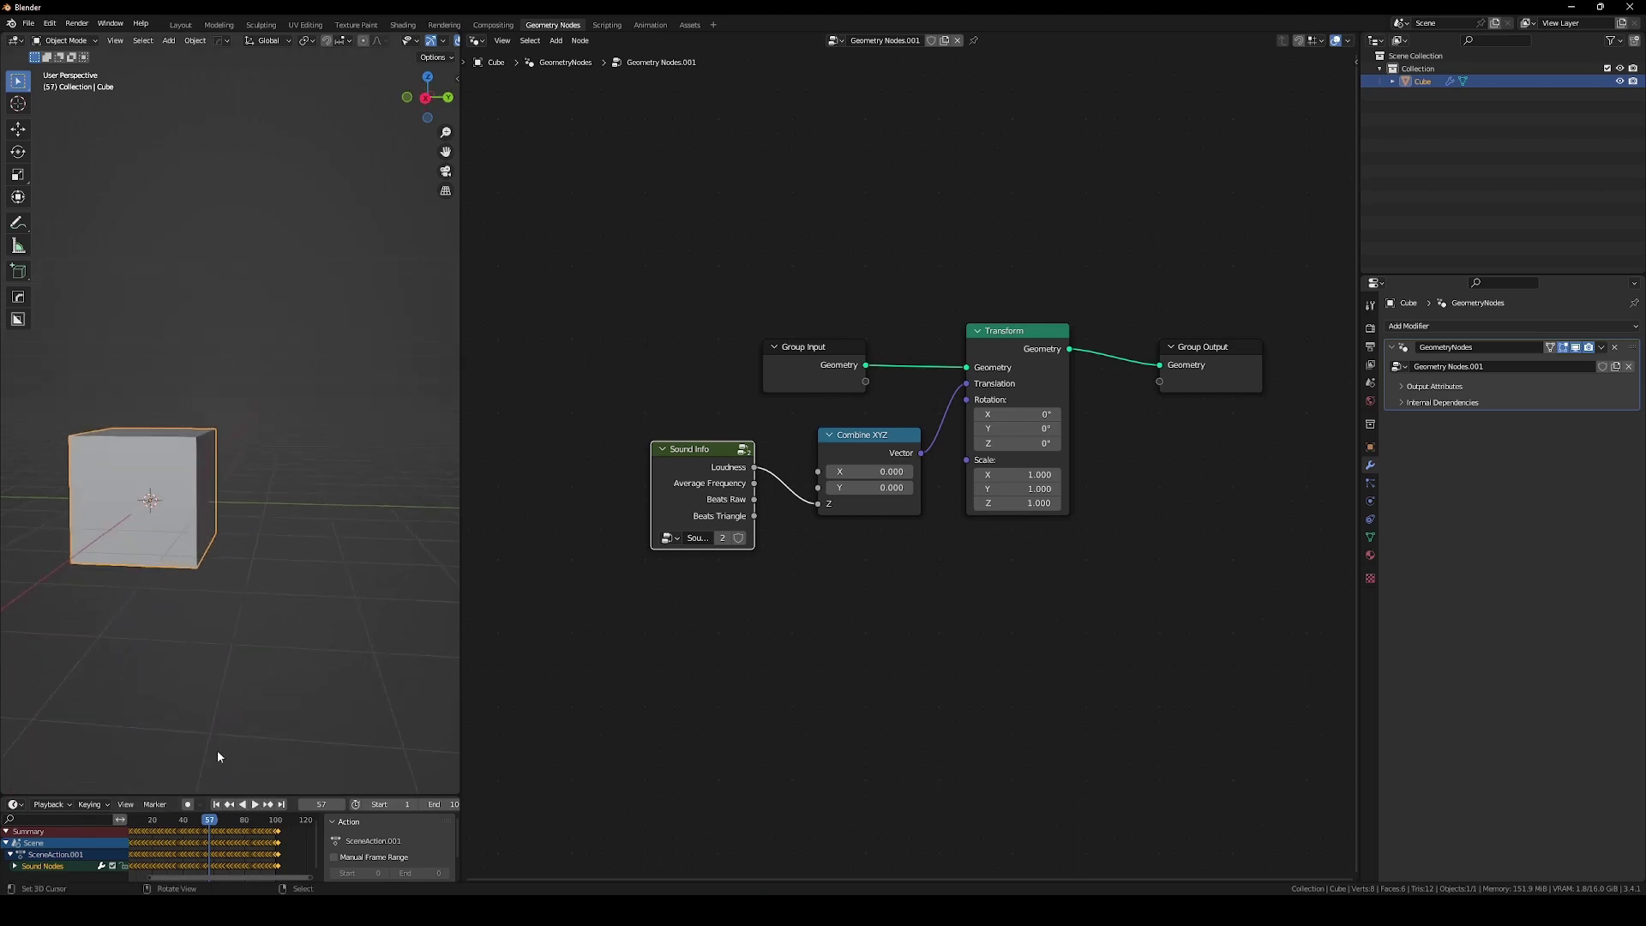
{"action": "left_click", "coordinate": [256, 804]}
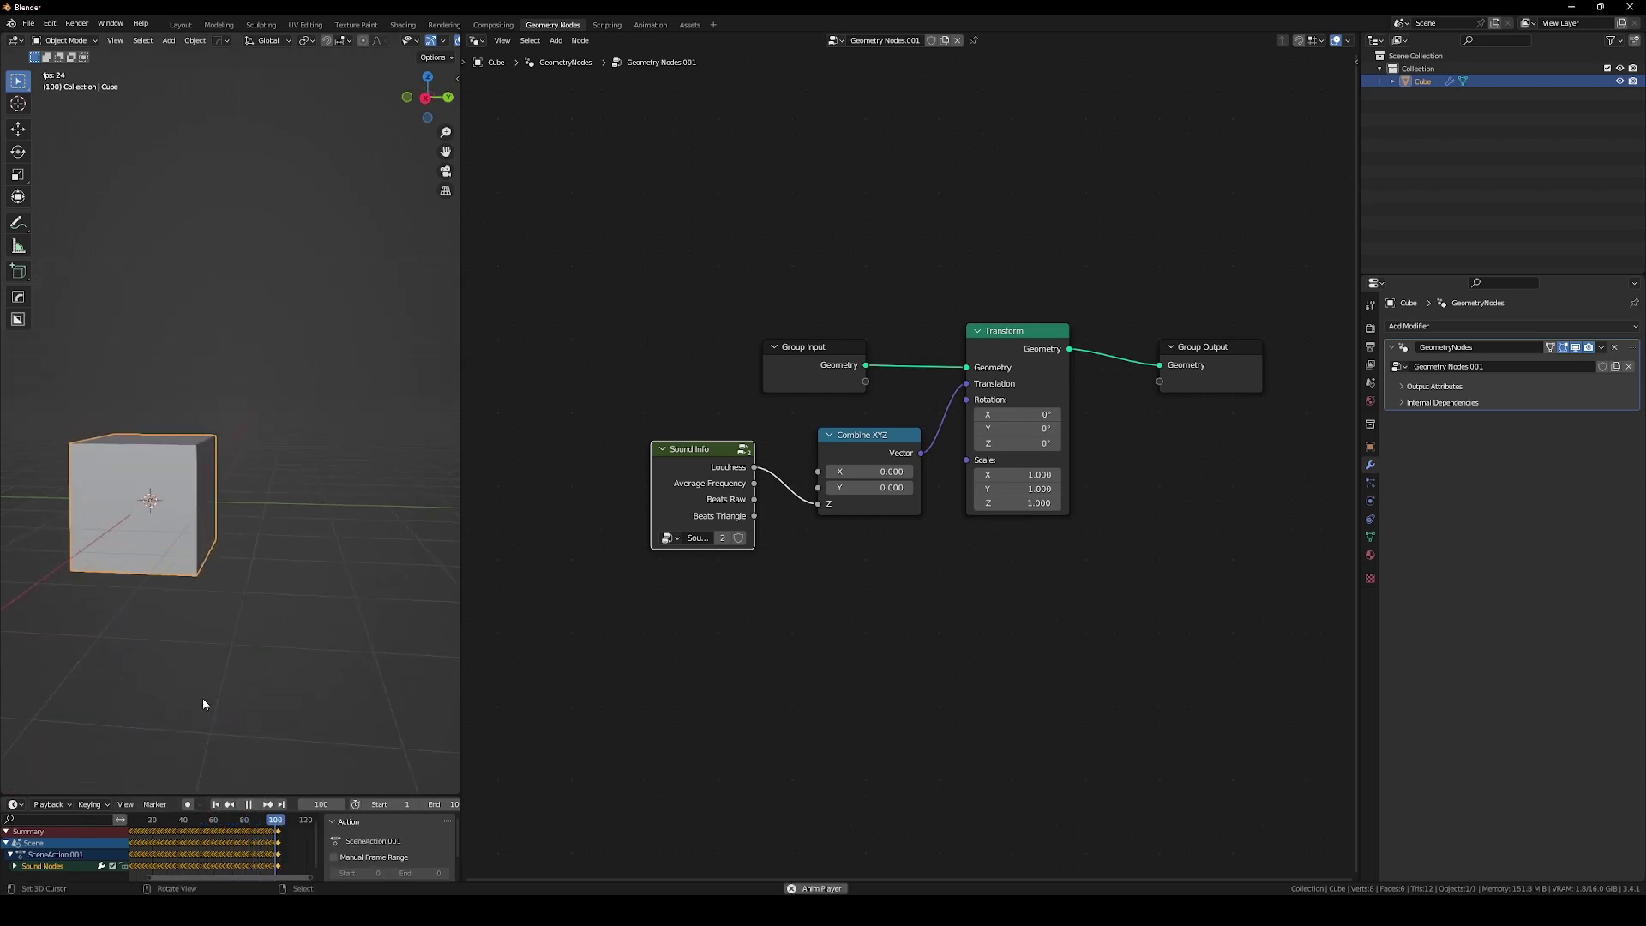
{"action": "left_click", "coordinate": [247, 804]}
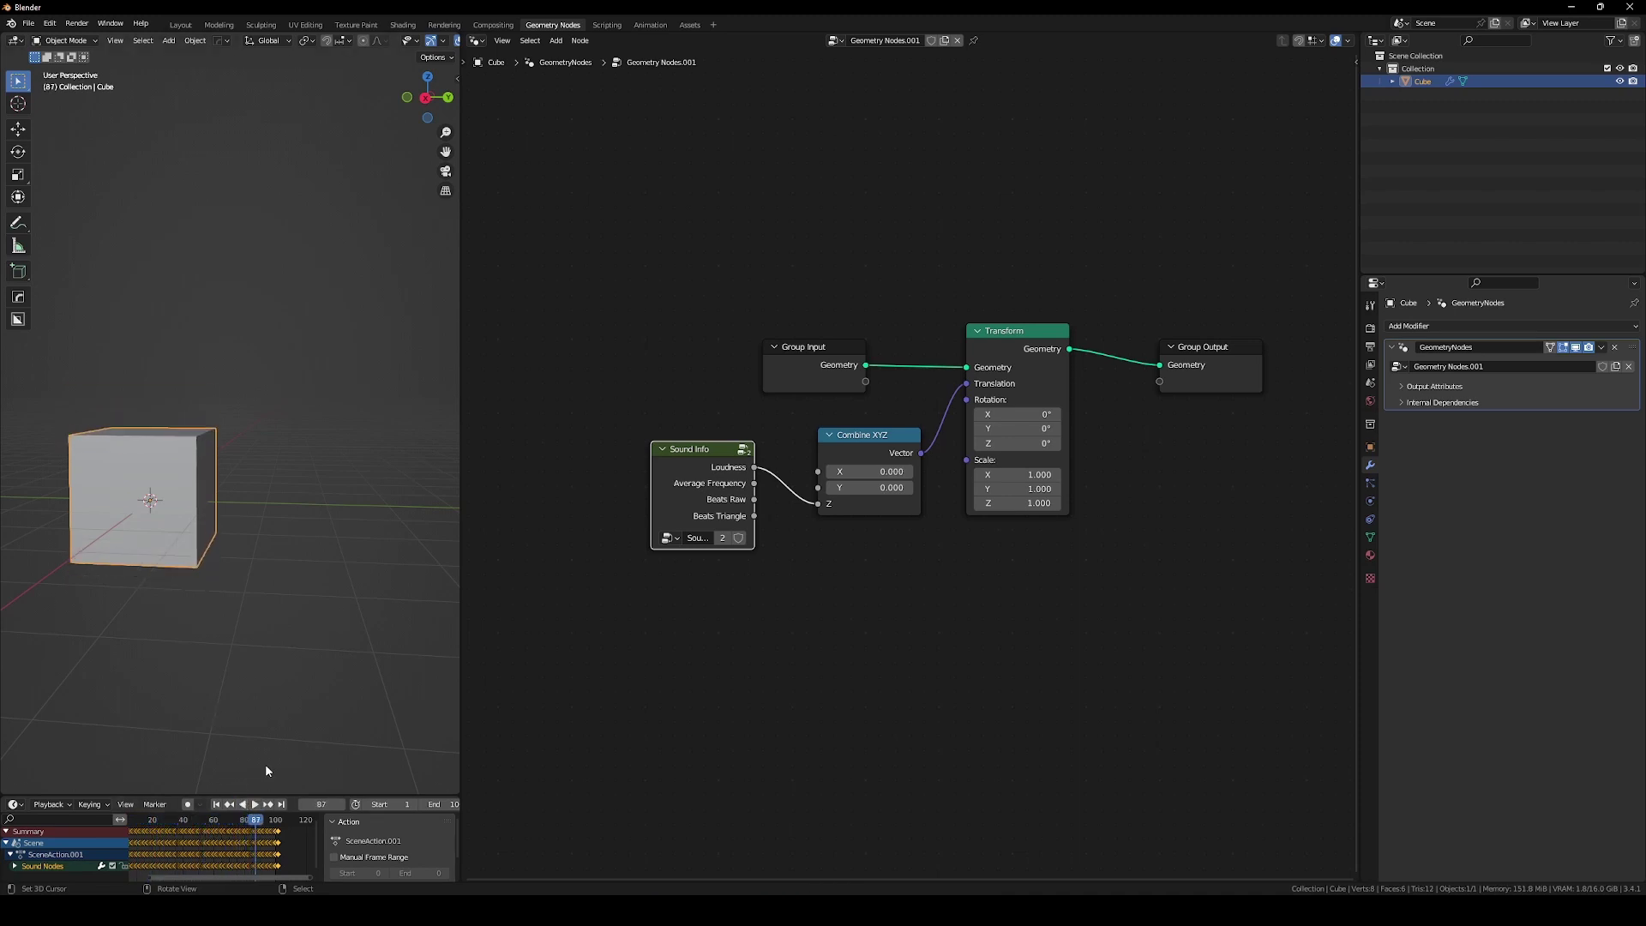
{"action": "scroll", "coordinate": [701, 584], "scroll_direction": "up", "scroll_amount": 3}
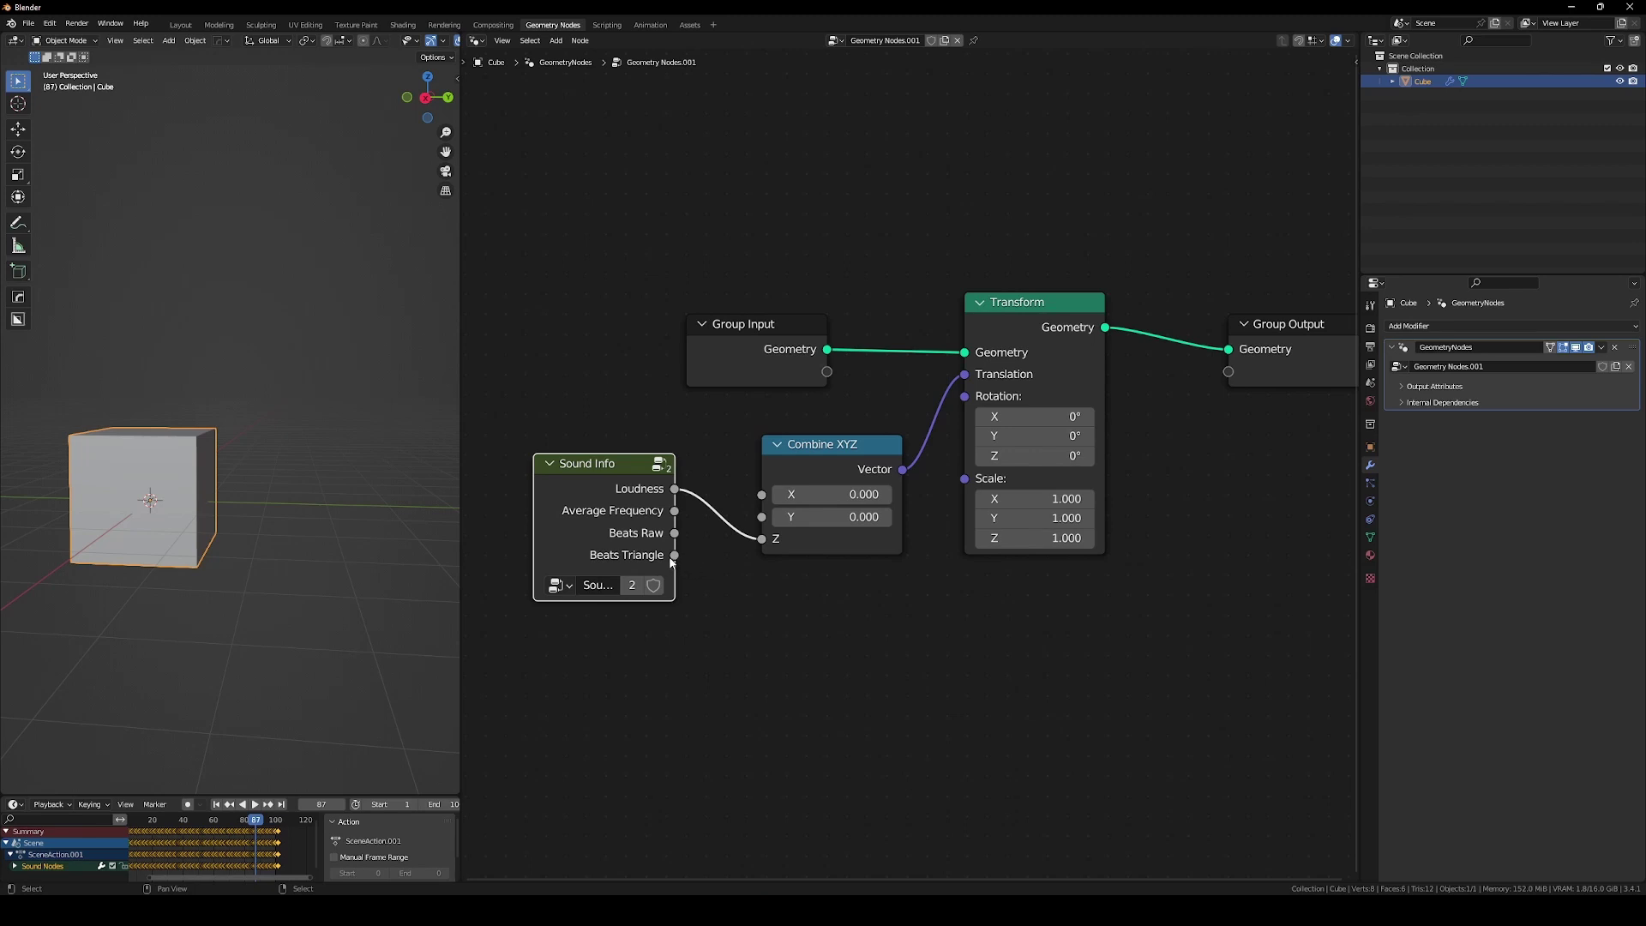
Relink Beats Triangle into Combine XYZ's Z, then replay from frame 1 and stop partway.
{"action": "left_click_drag", "start_coordinate": [674, 555], "coordinate": [760, 539]}
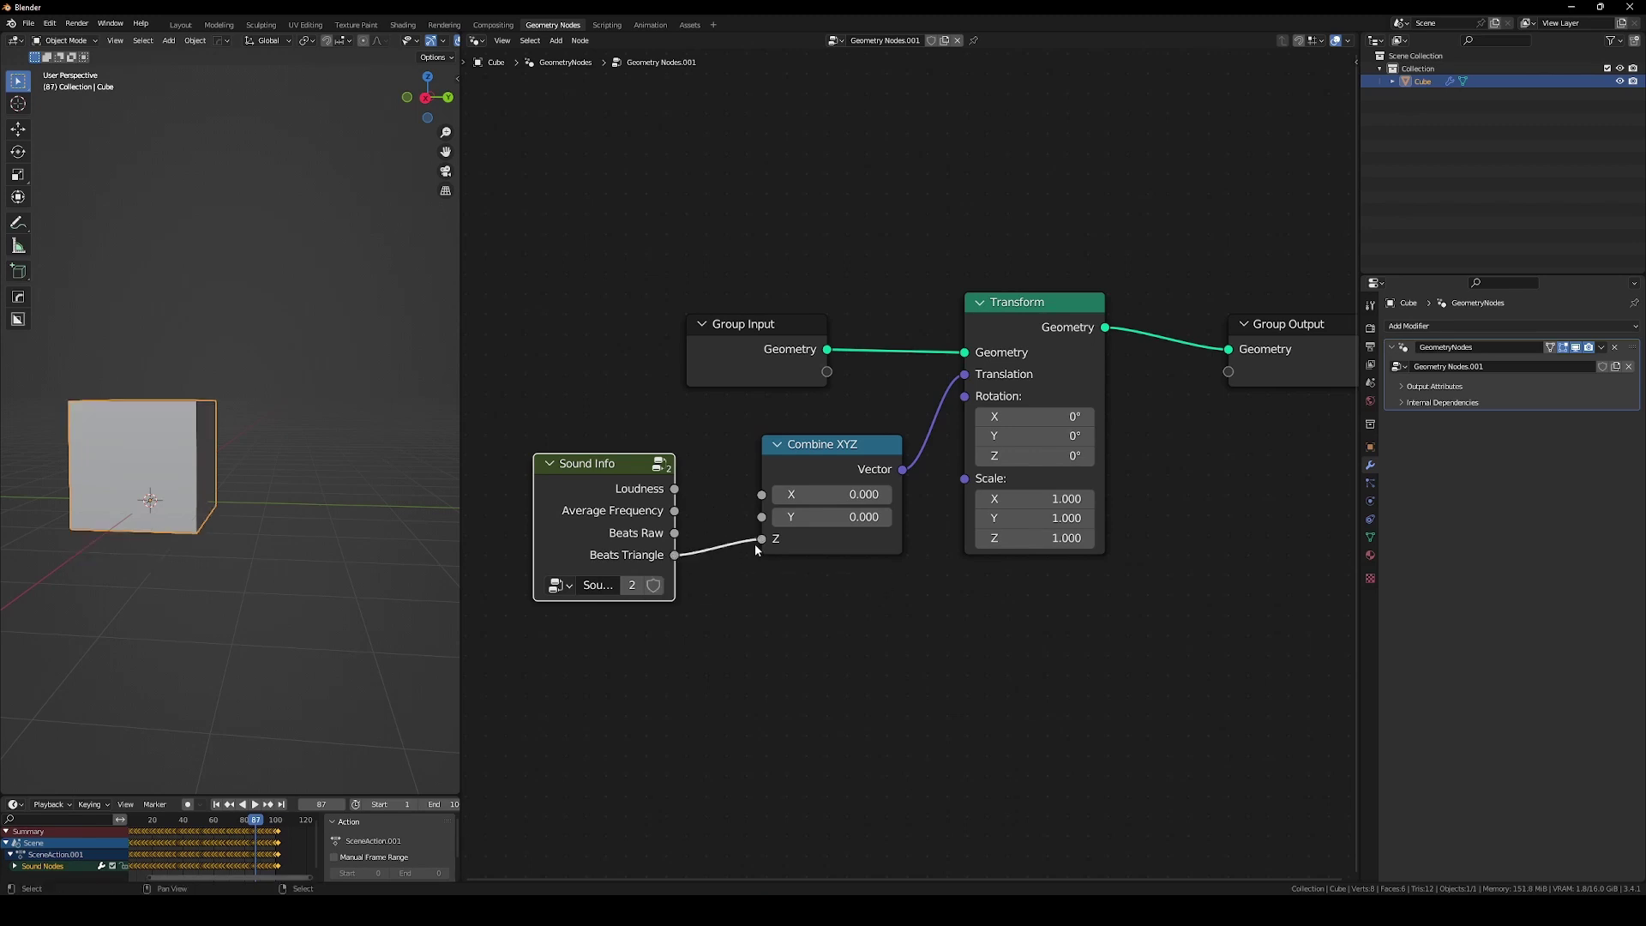
{"action": "middle_click_drag", "start_coordinate": [710, 624], "coordinate": [756, 588]}
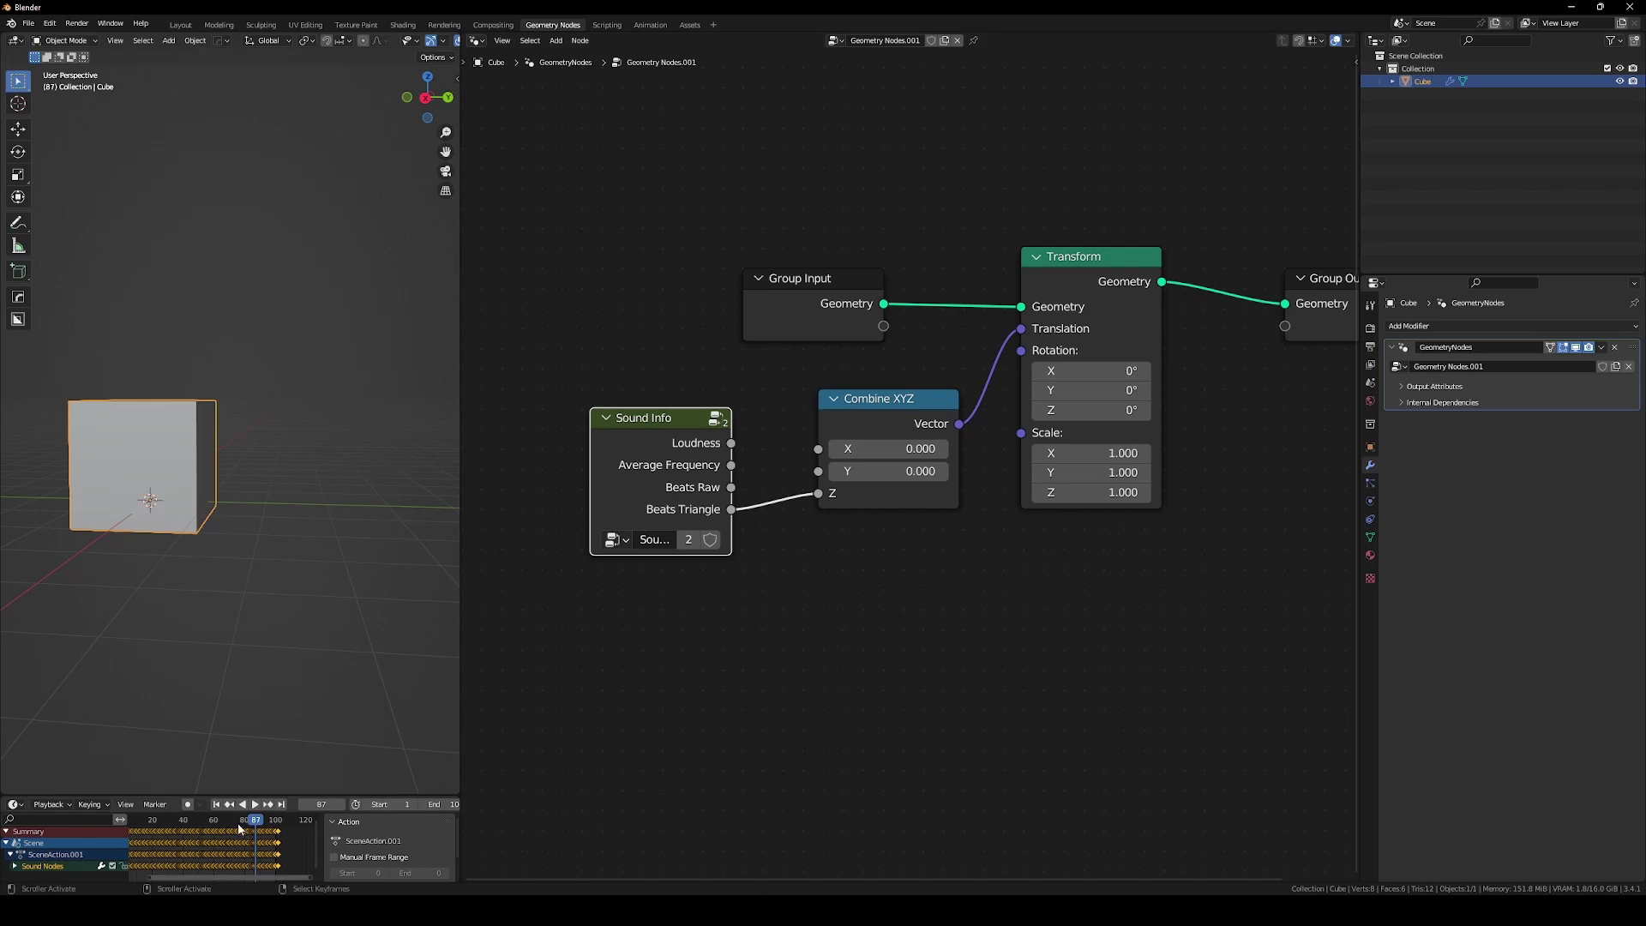
{"action": "middle_click_drag", "start_coordinate": [240, 827], "coordinate": [246, 831], "text": "ctrl"}
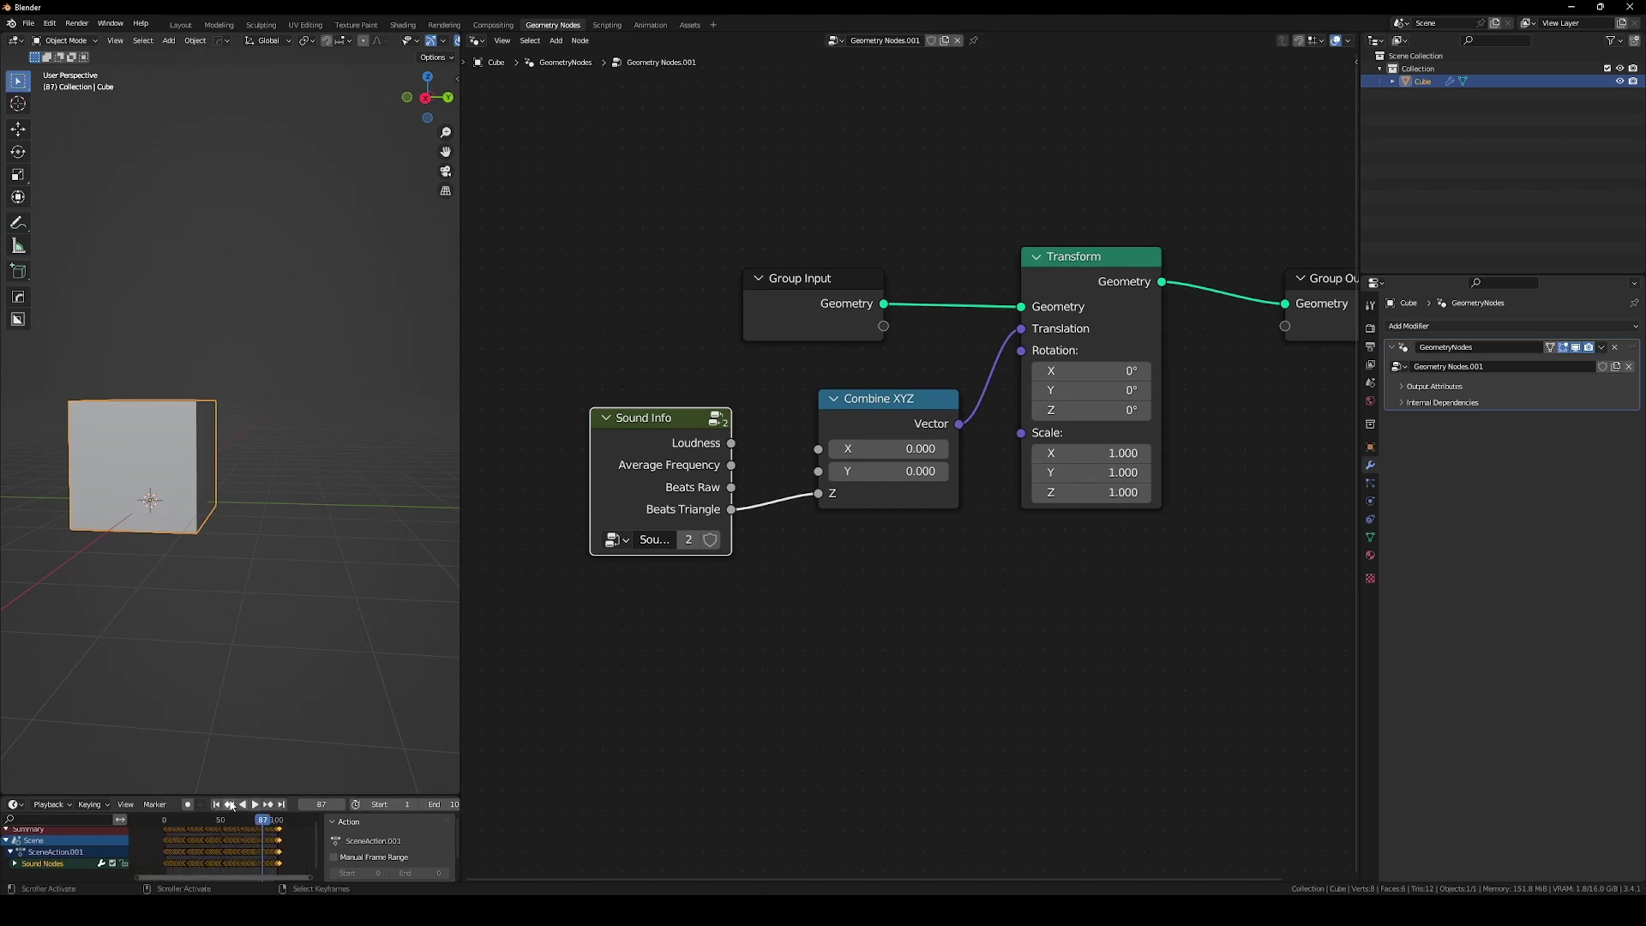
{"action": "left_click", "coordinate": [216, 805]}
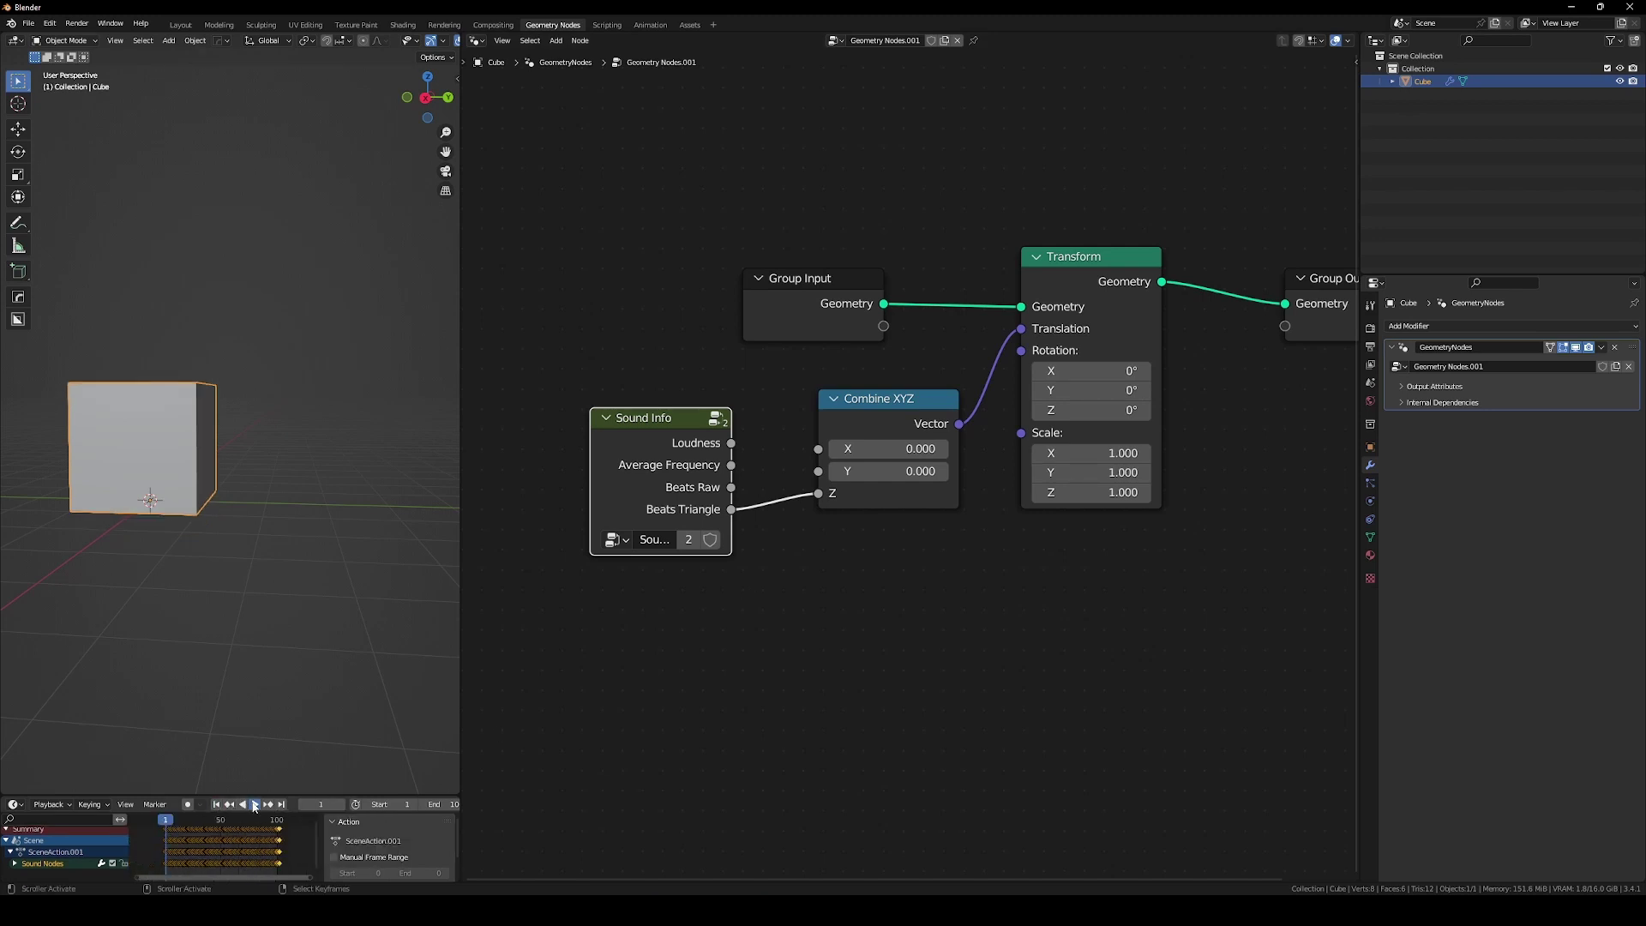
{"action": "left_click", "coordinate": [254, 805]}
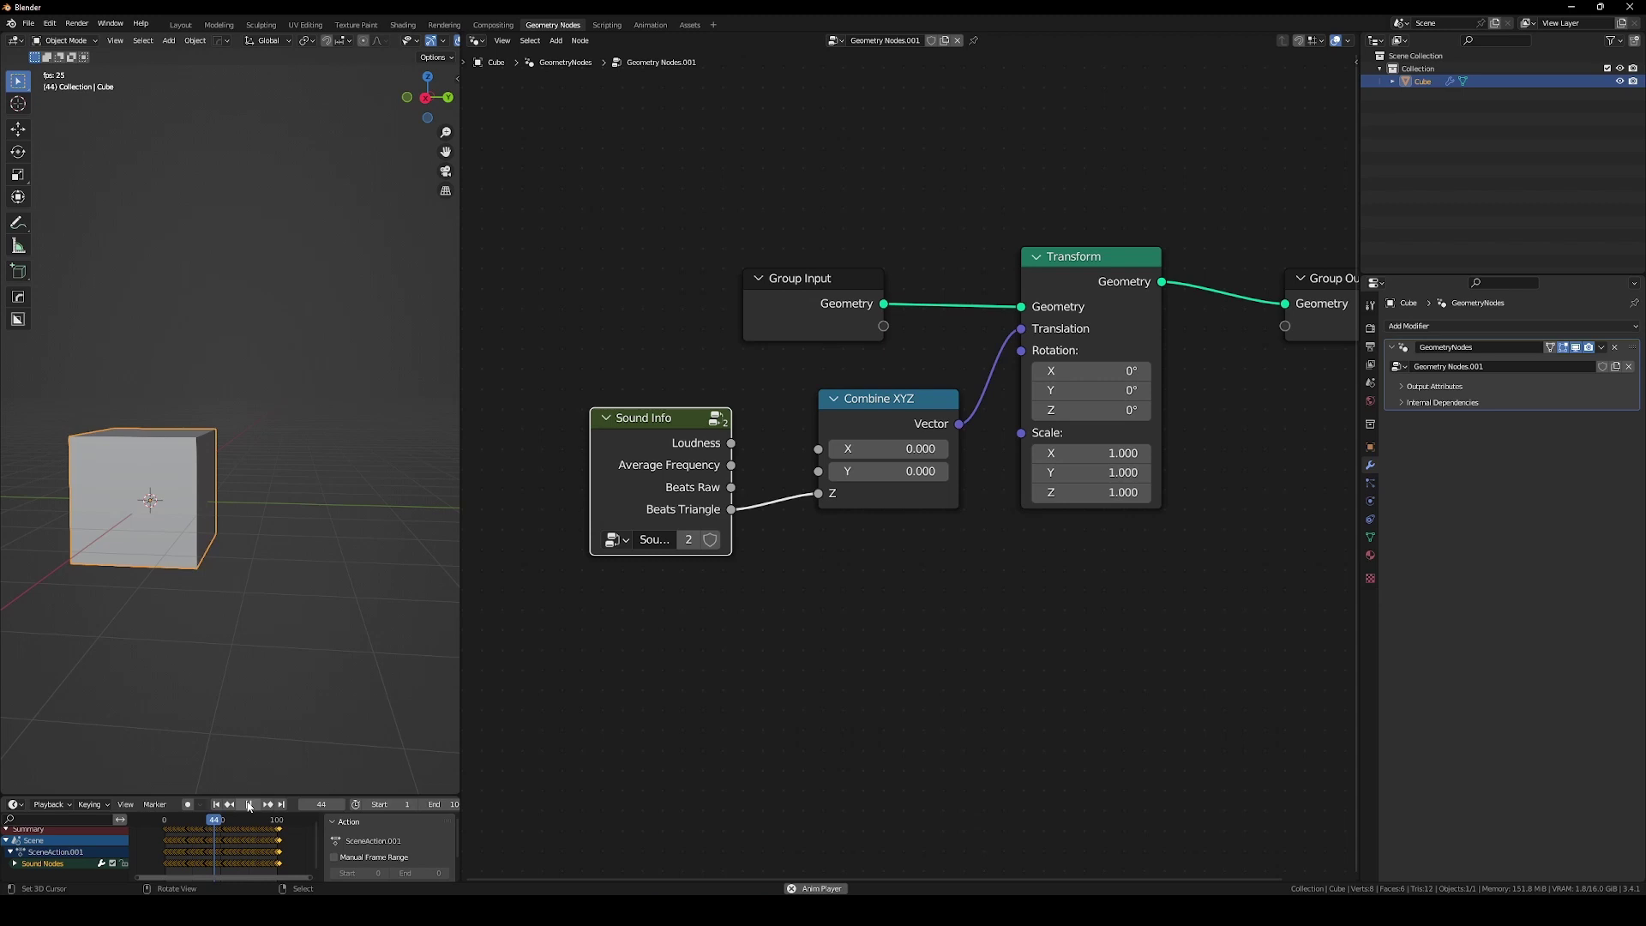
{"action": "left_click", "coordinate": [250, 805]}
Insert a Math node on the beat link and set its operation to Power.
{"action": "middle_click_drag", "start_coordinate": [228, 577], "coordinate": [184, 569]}
{"action": "left_click_drag", "start_coordinate": [658, 476], "coordinate": [563, 488]}
{"action": "key", "text": "shift+a"}
{"action": "type", "text": "add"}
{"action": "key", "text": "Return"}
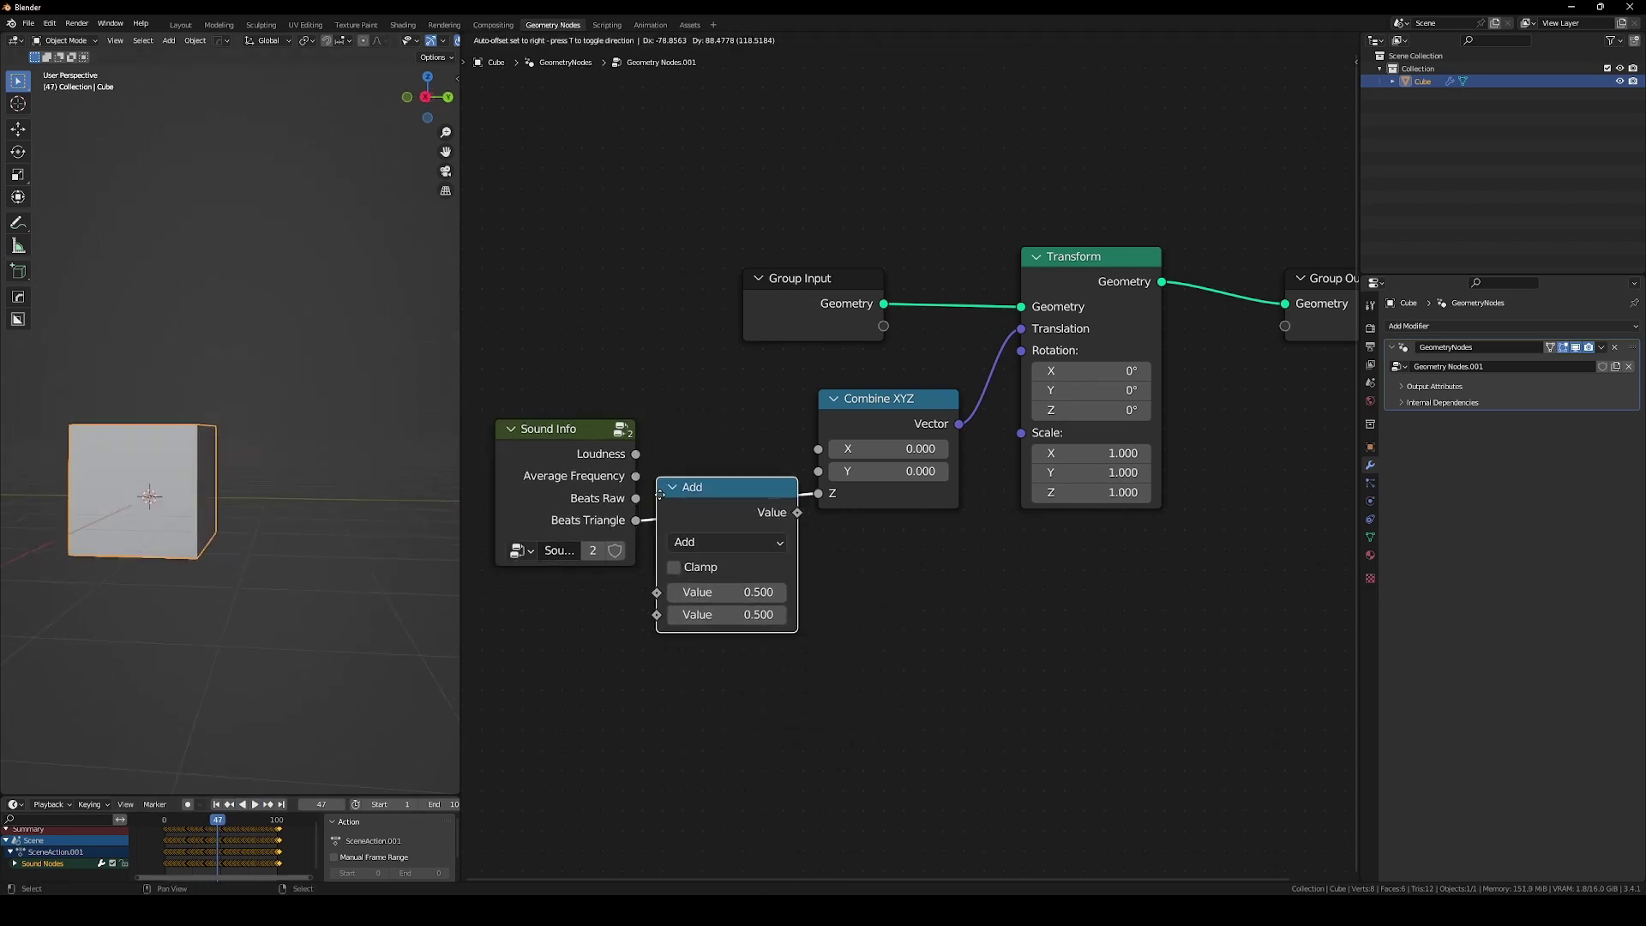
{"action": "left_click", "coordinate": [719, 485]}
{"action": "left_click", "coordinate": [781, 533]}
{"action": "left_click", "coordinate": [737, 711]}
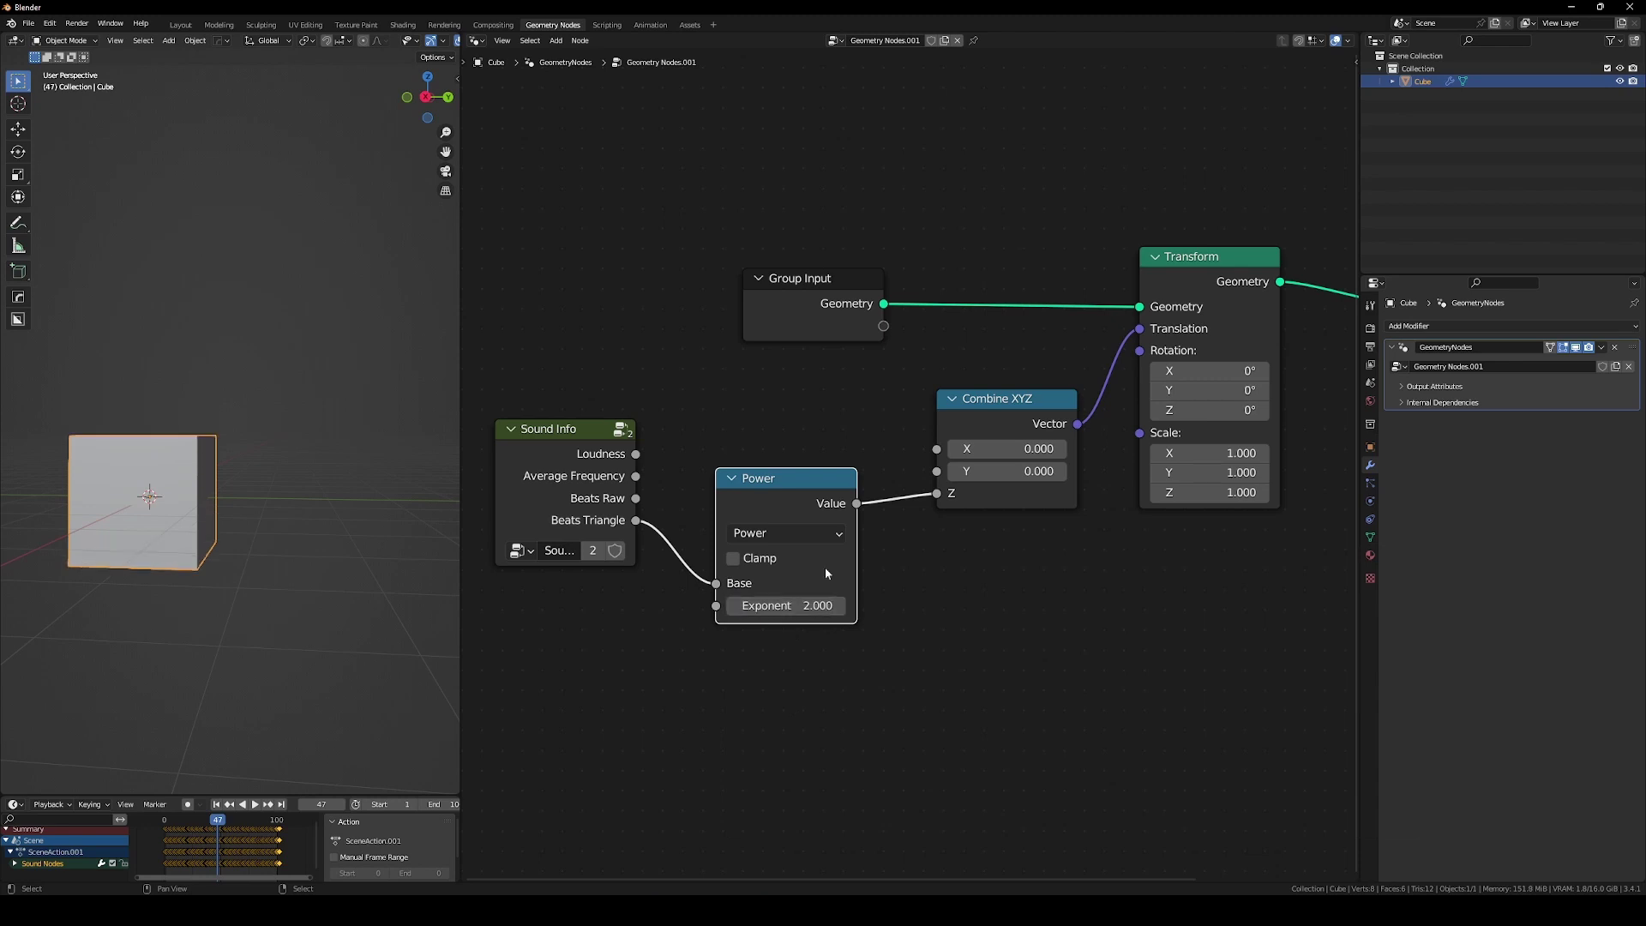
Duplicate the Power node onto the link to Z as a Multiply by -1.
{"action": "key", "text": "shift+d"}
{"action": "left_click", "coordinate": [991, 499]}
{"action": "left_click", "coordinate": [1008, 533]}
{"action": "left_click", "coordinate": [404, 629]}
{"action": "left_click", "coordinate": [995, 605]}
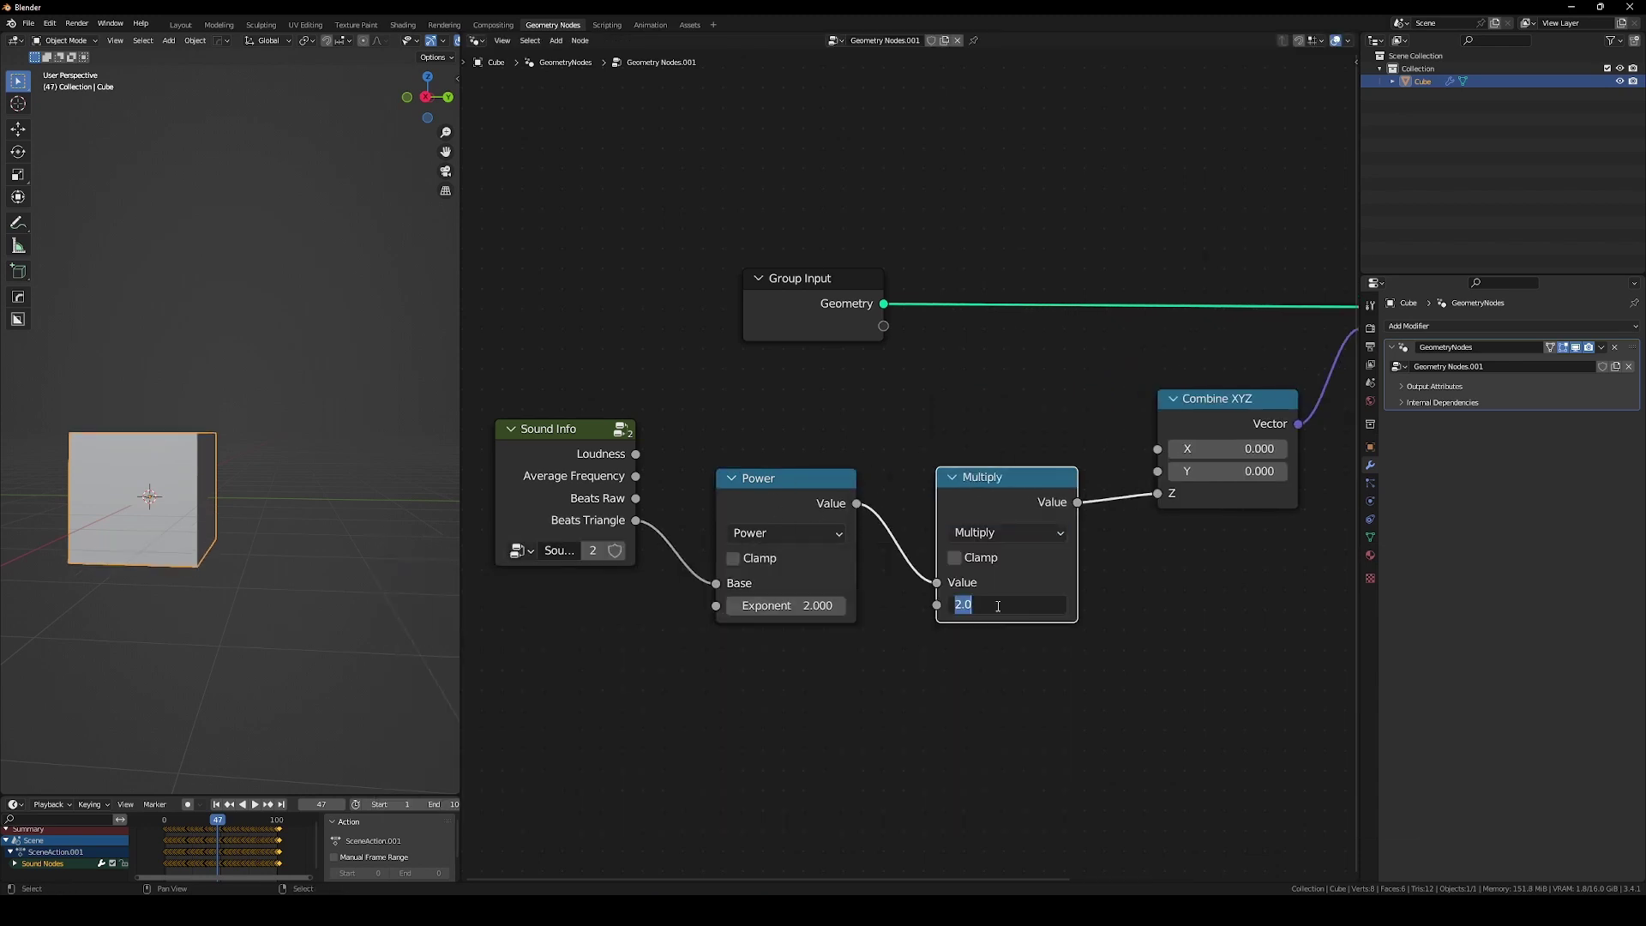
{"action": "type", "text": "-1"}
{"action": "key", "text": "Return"}
{"action": "scroll", "coordinate": [995, 604], "scroll_direction": "down", "scroll_amount": 3}
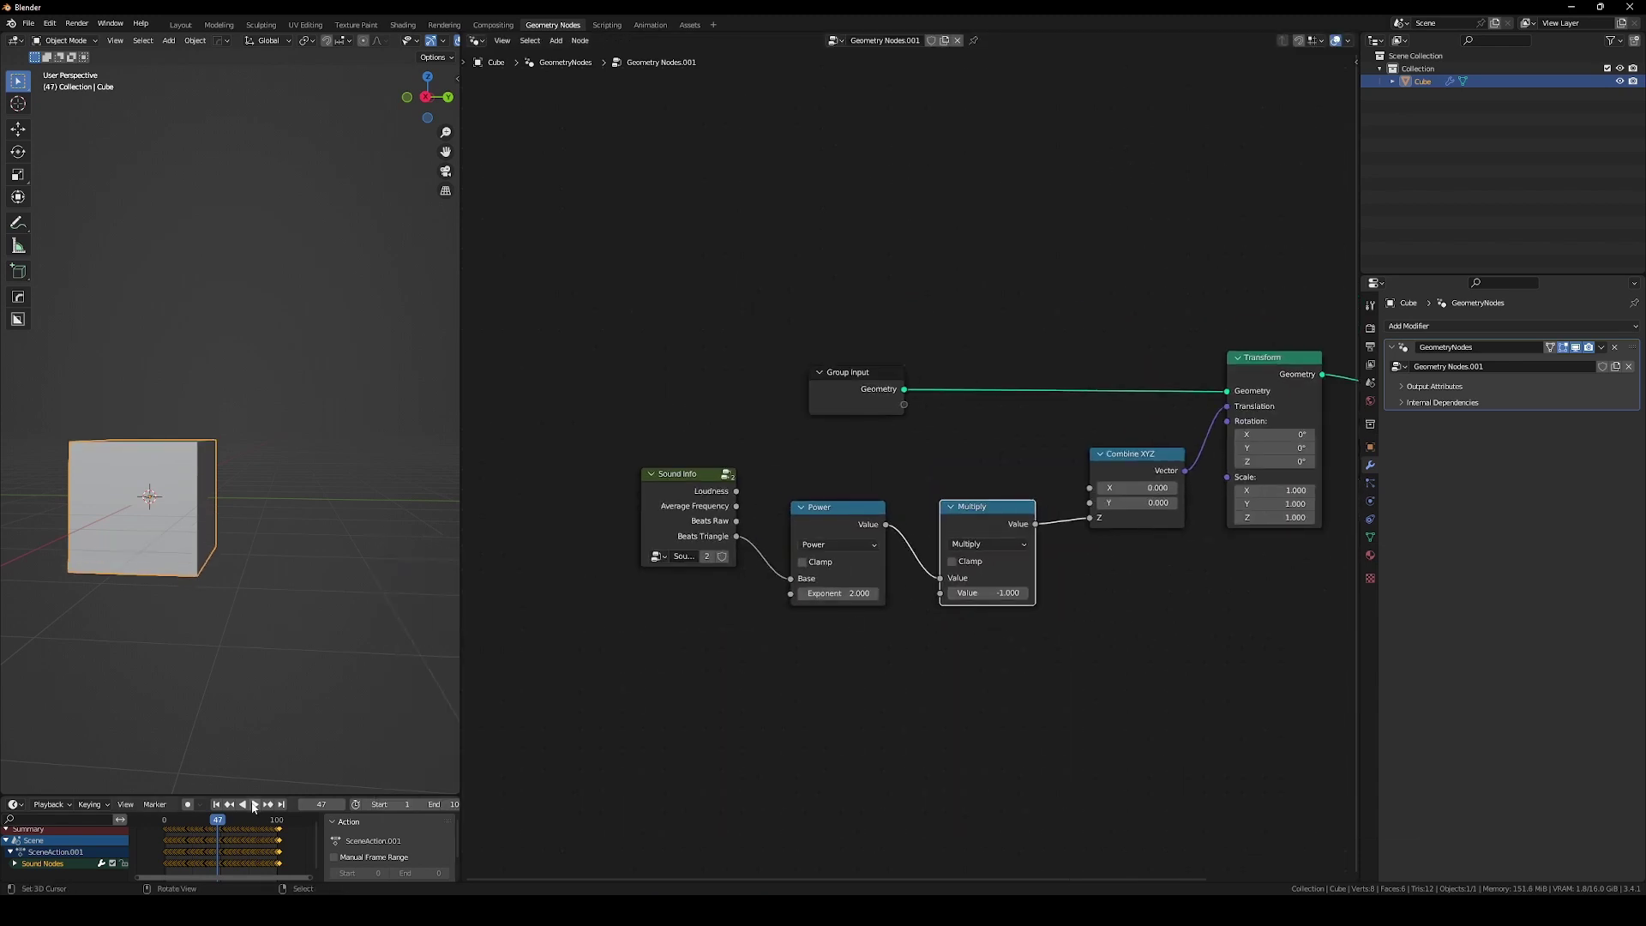
Play the animation from the left side view, then box-select the sound-driven nodes.
{"action": "left_click", "coordinate": [255, 804]}
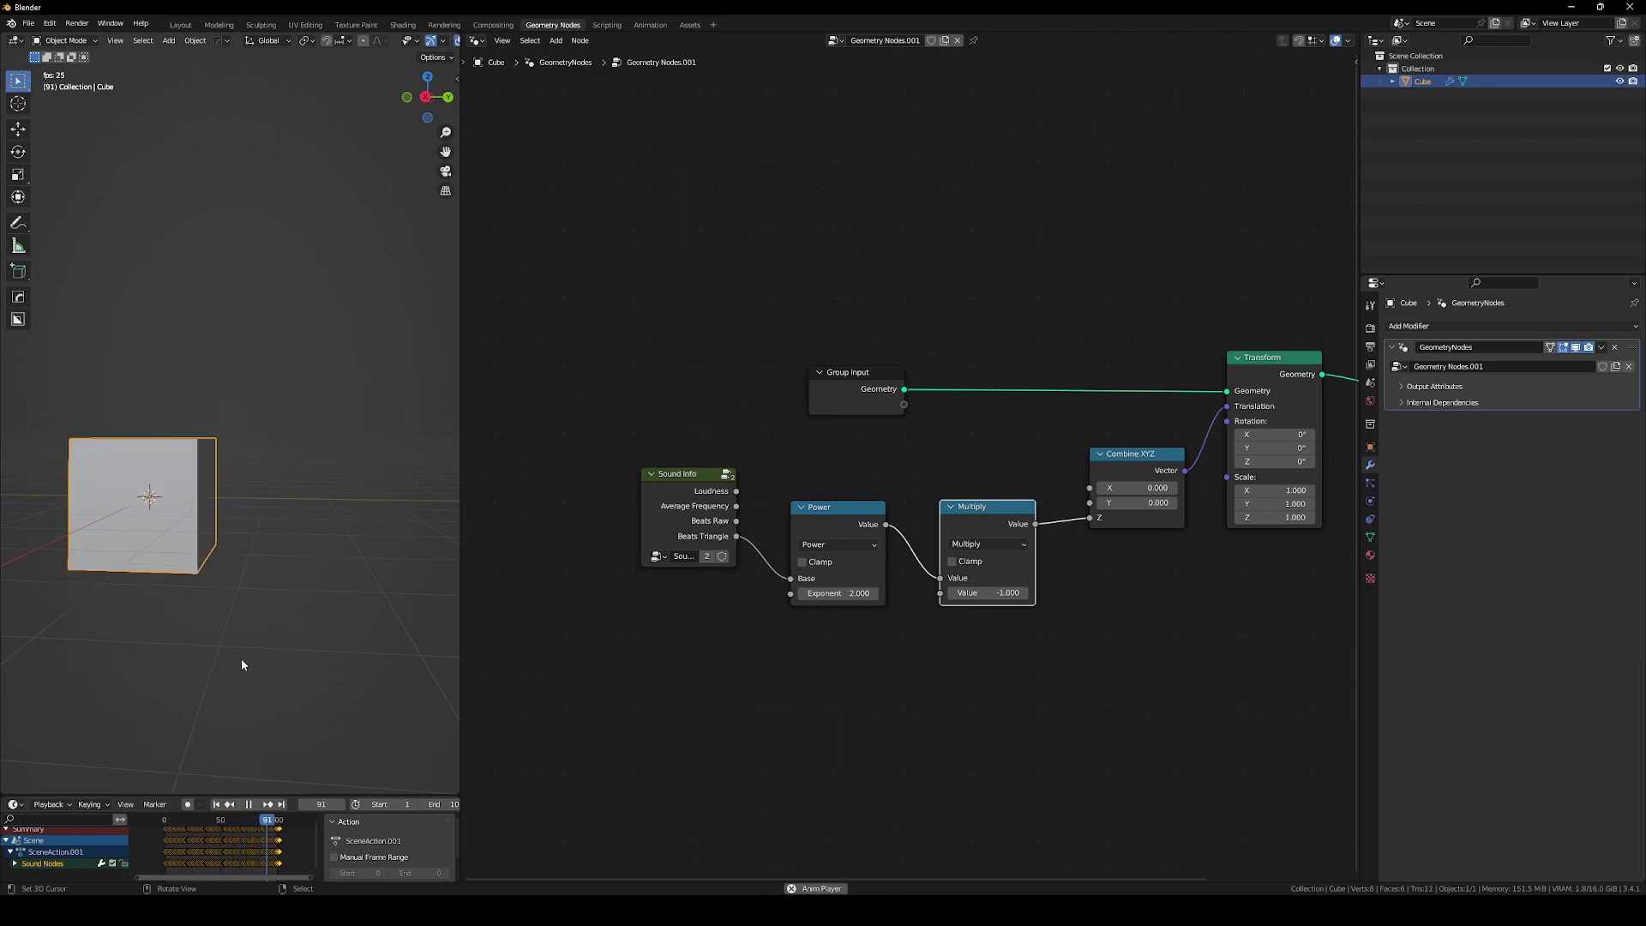
{"action": "key", "text": "grave"}
{"action": "left_click", "coordinate": [161, 645]}
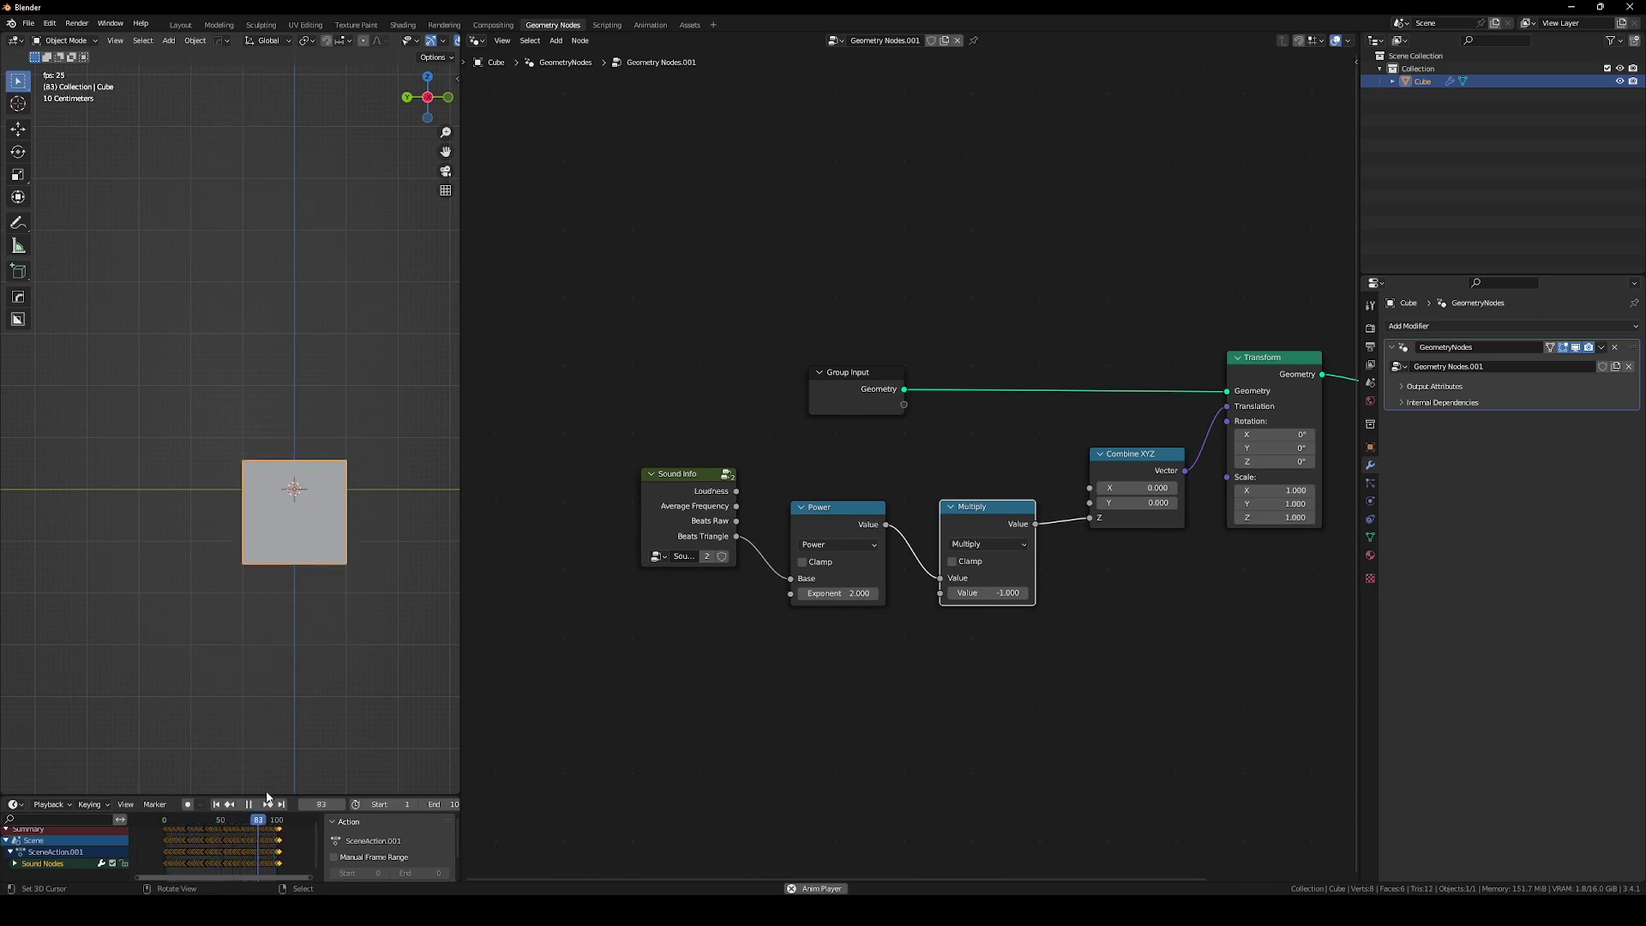
{"action": "key", "text": "space"}
{"action": "middle_click_drag", "start_coordinate": [275, 778], "coordinate": [368, 643]}
{"action": "key", "text": "Home"}
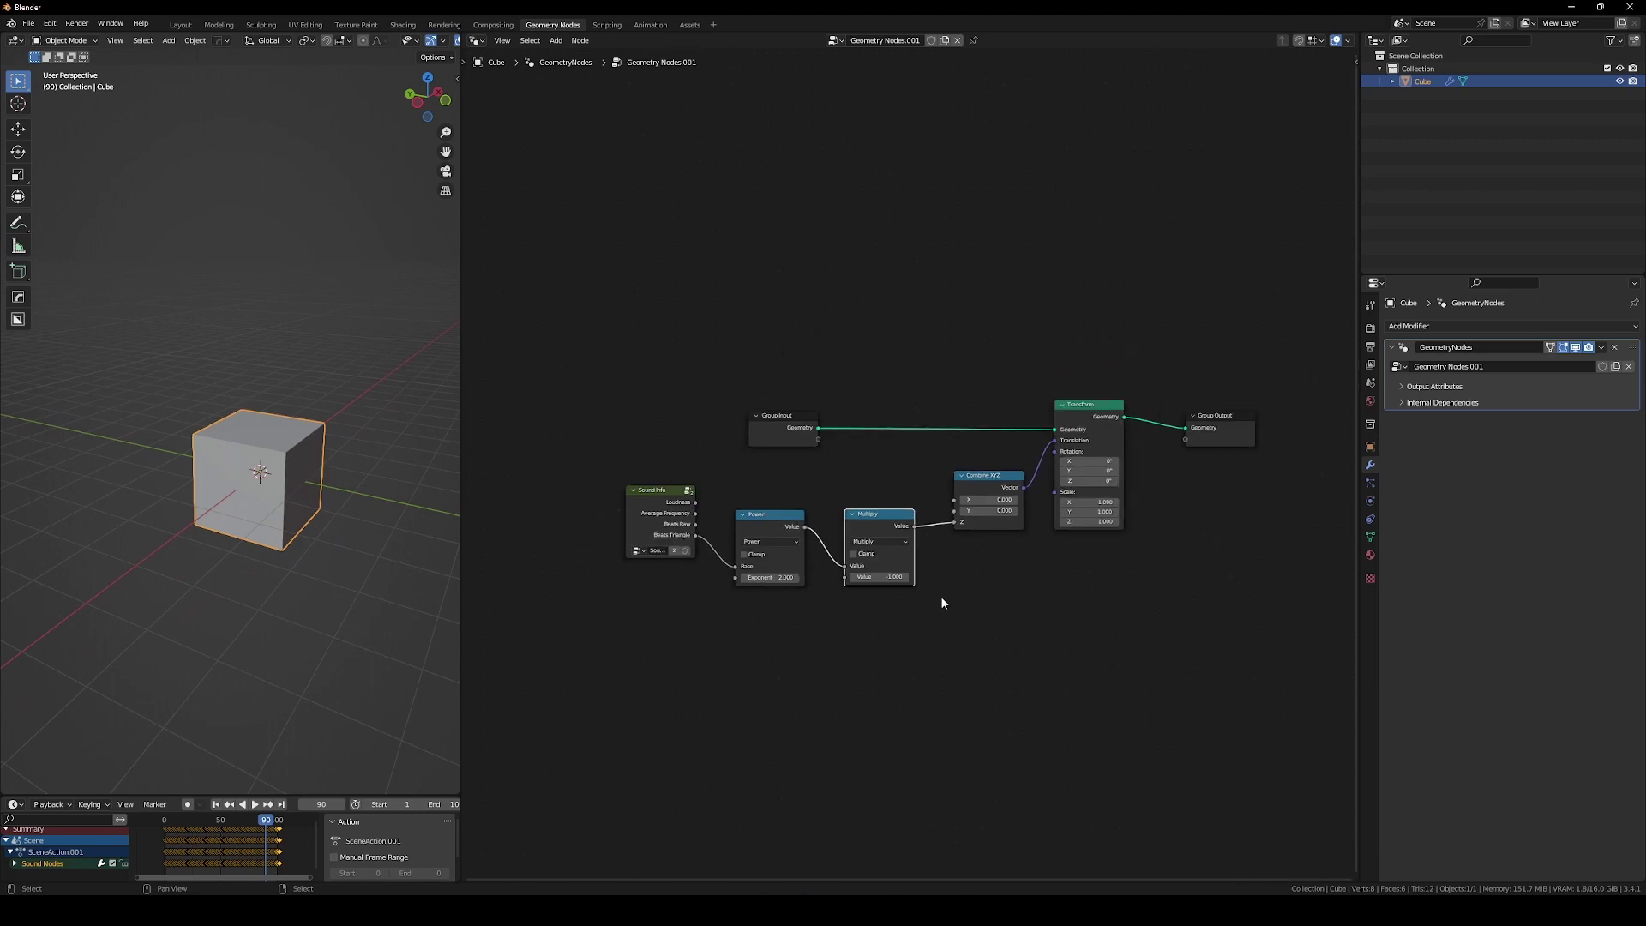
{"action": "left_click_drag", "start_coordinate": [643, 388], "coordinate": [972, 527]}
Delete the selected sound nodes and add a Spectrogram node left of Transform.
{"action": "key", "text": "x"}
{"action": "key", "text": "Home"}
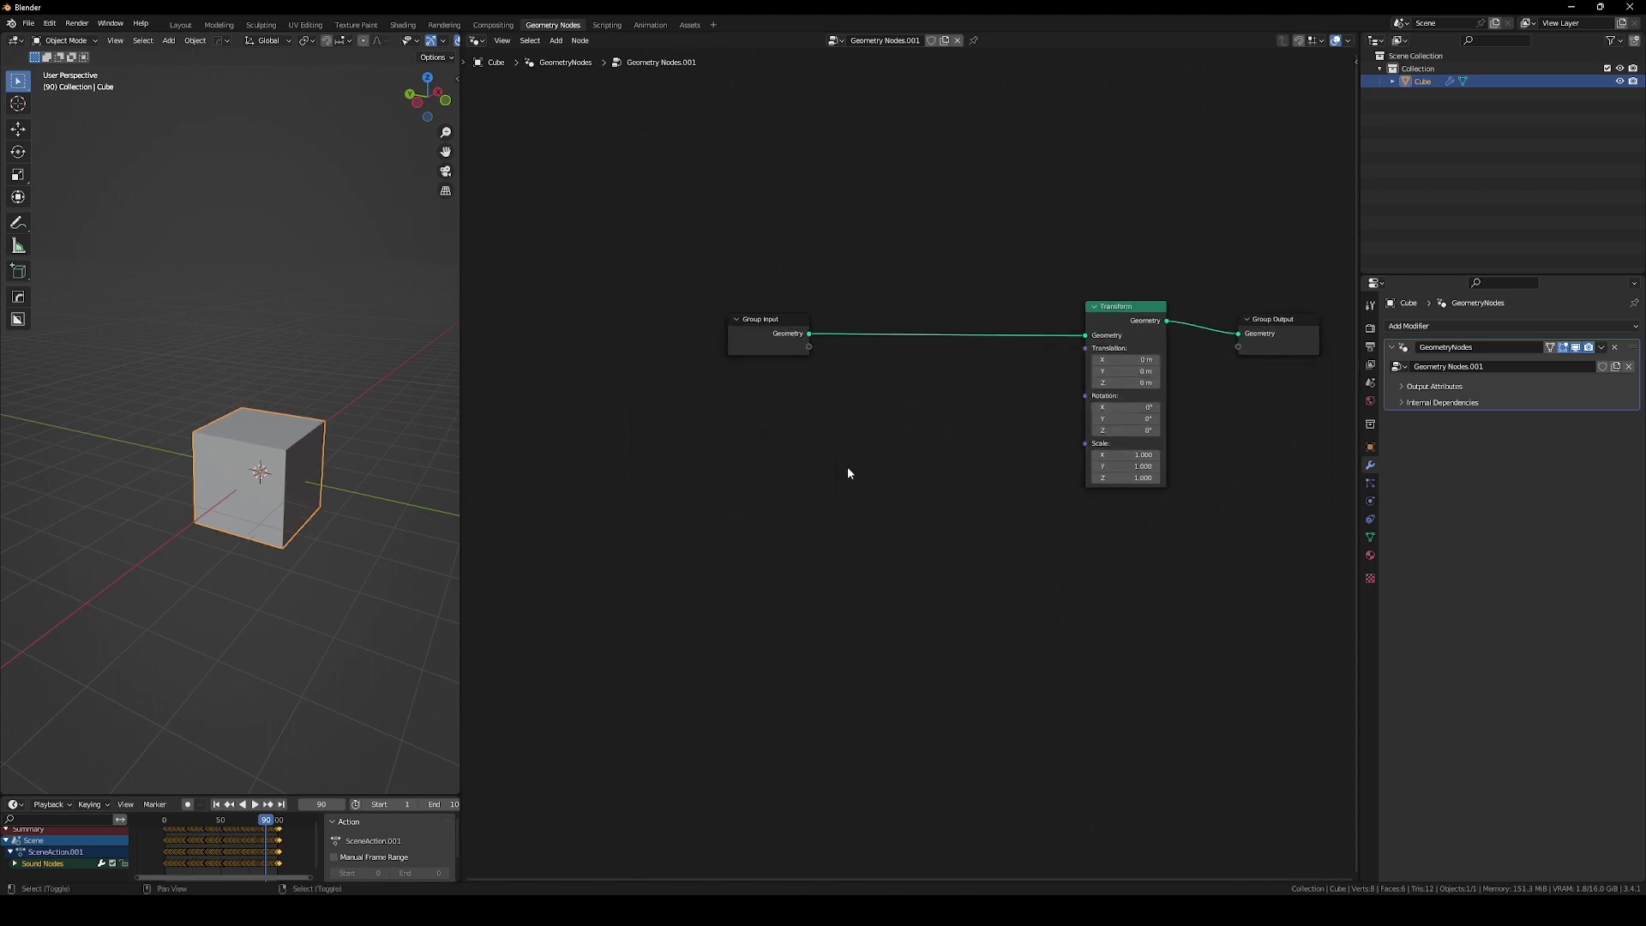
{"action": "key", "text": "shift+a"}
{"action": "type", "text": "spec"}
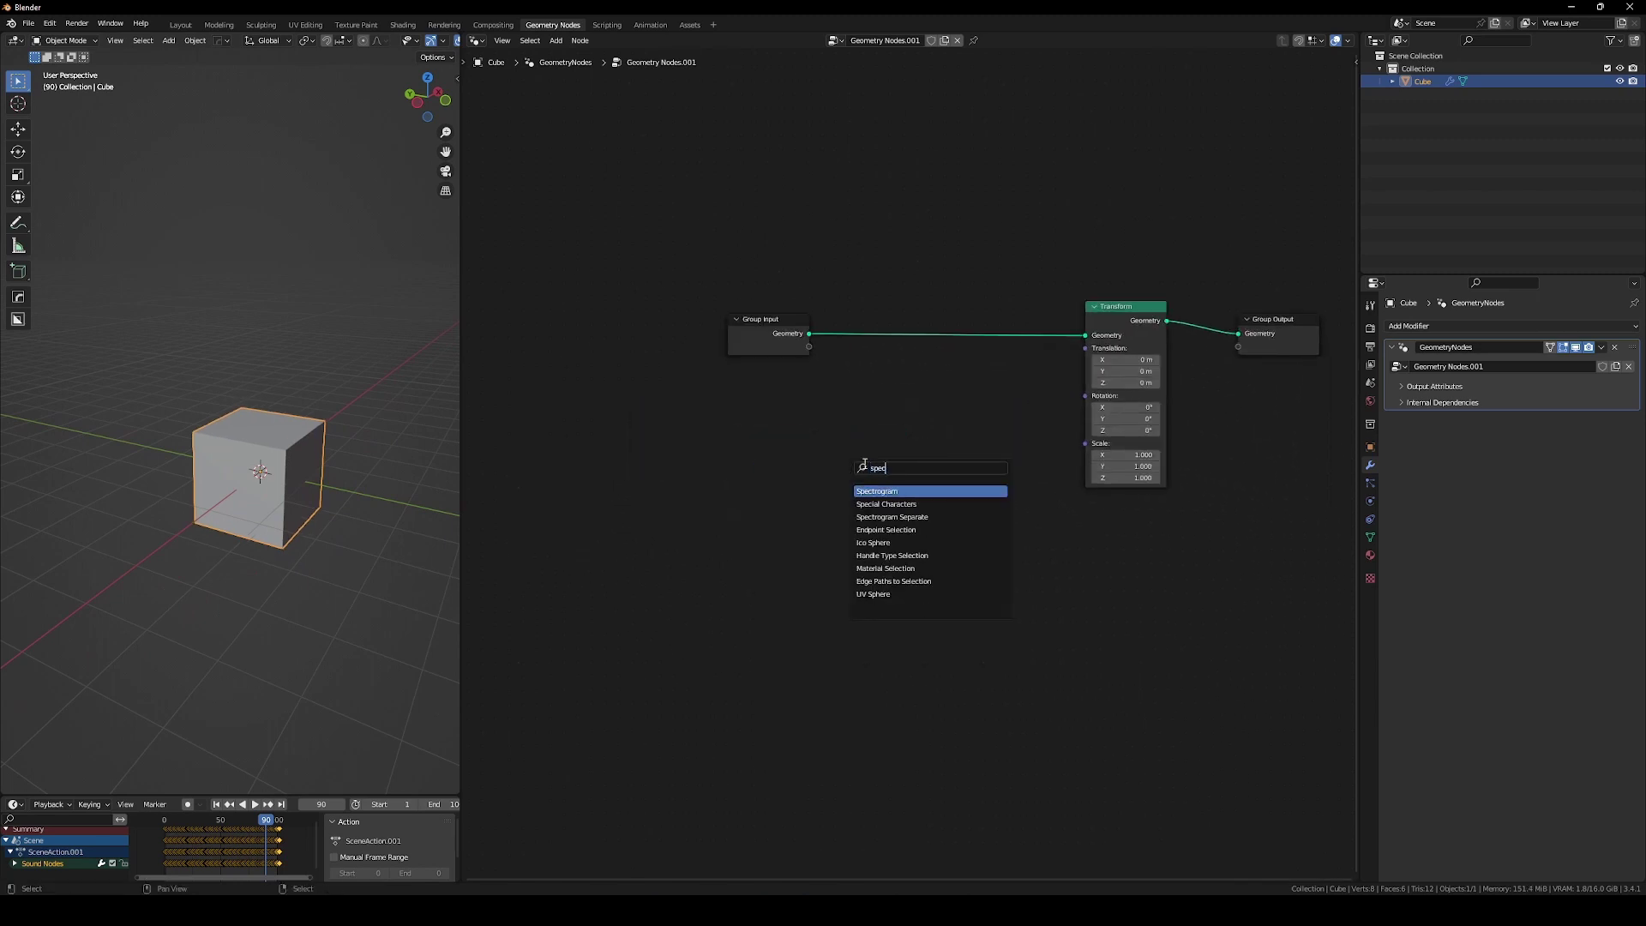
{"action": "key", "text": "Return"}
{"action": "left_click", "coordinate": [738, 428]}
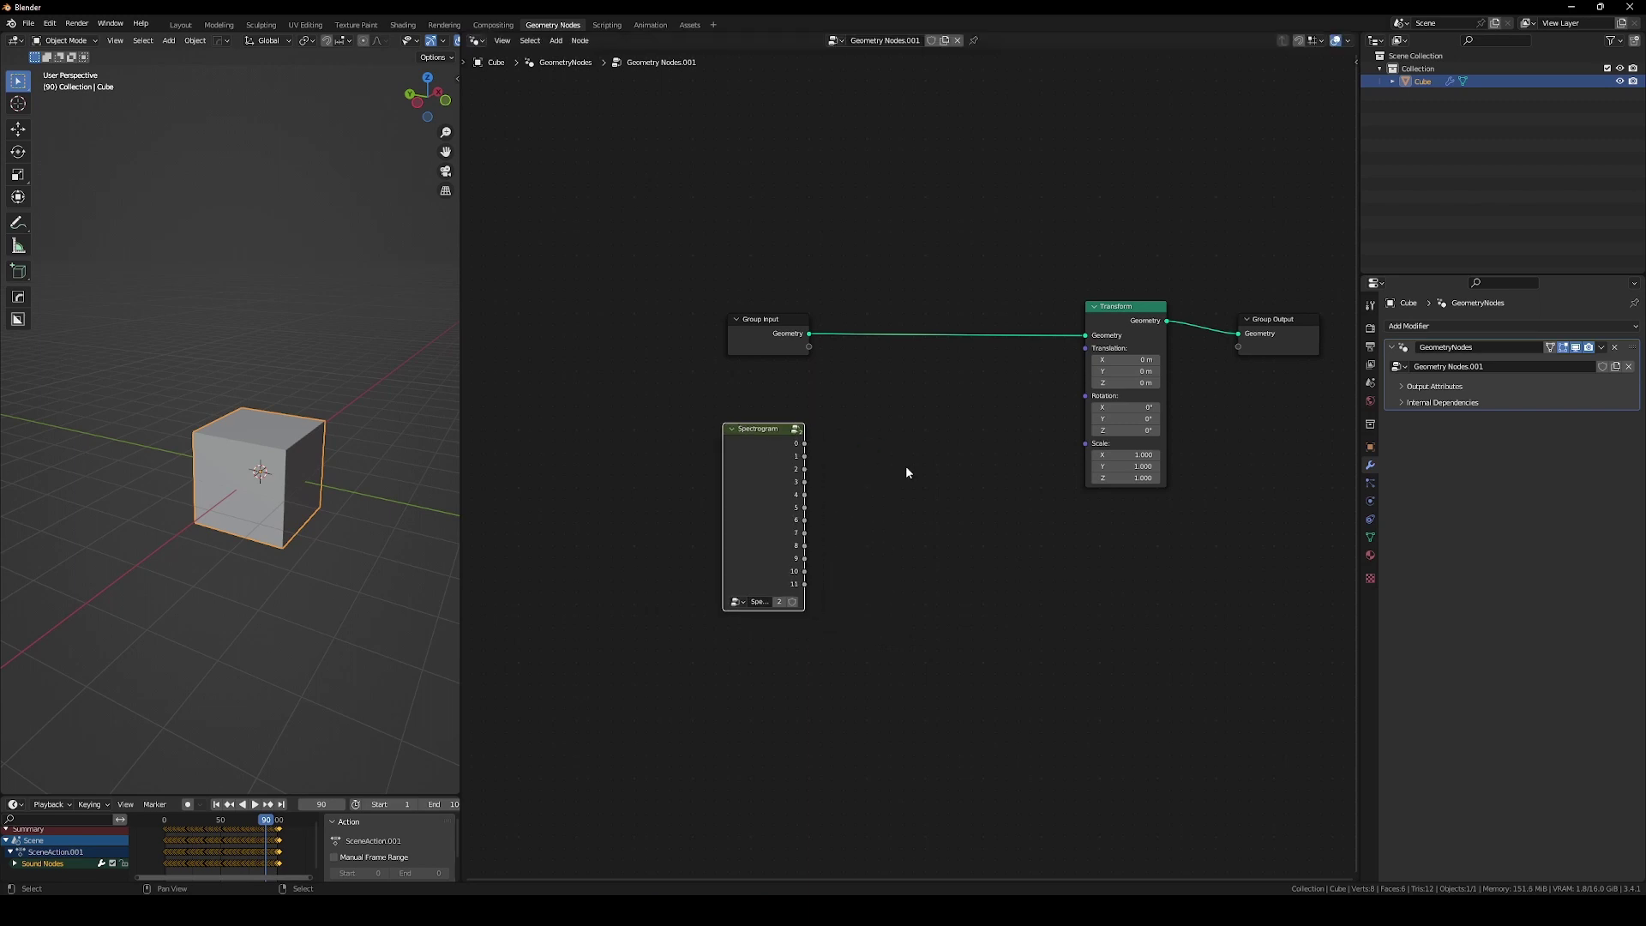
{"action": "middle_click_drag", "start_coordinate": [930, 484], "coordinate": [887, 478], "text": "ctrl"}
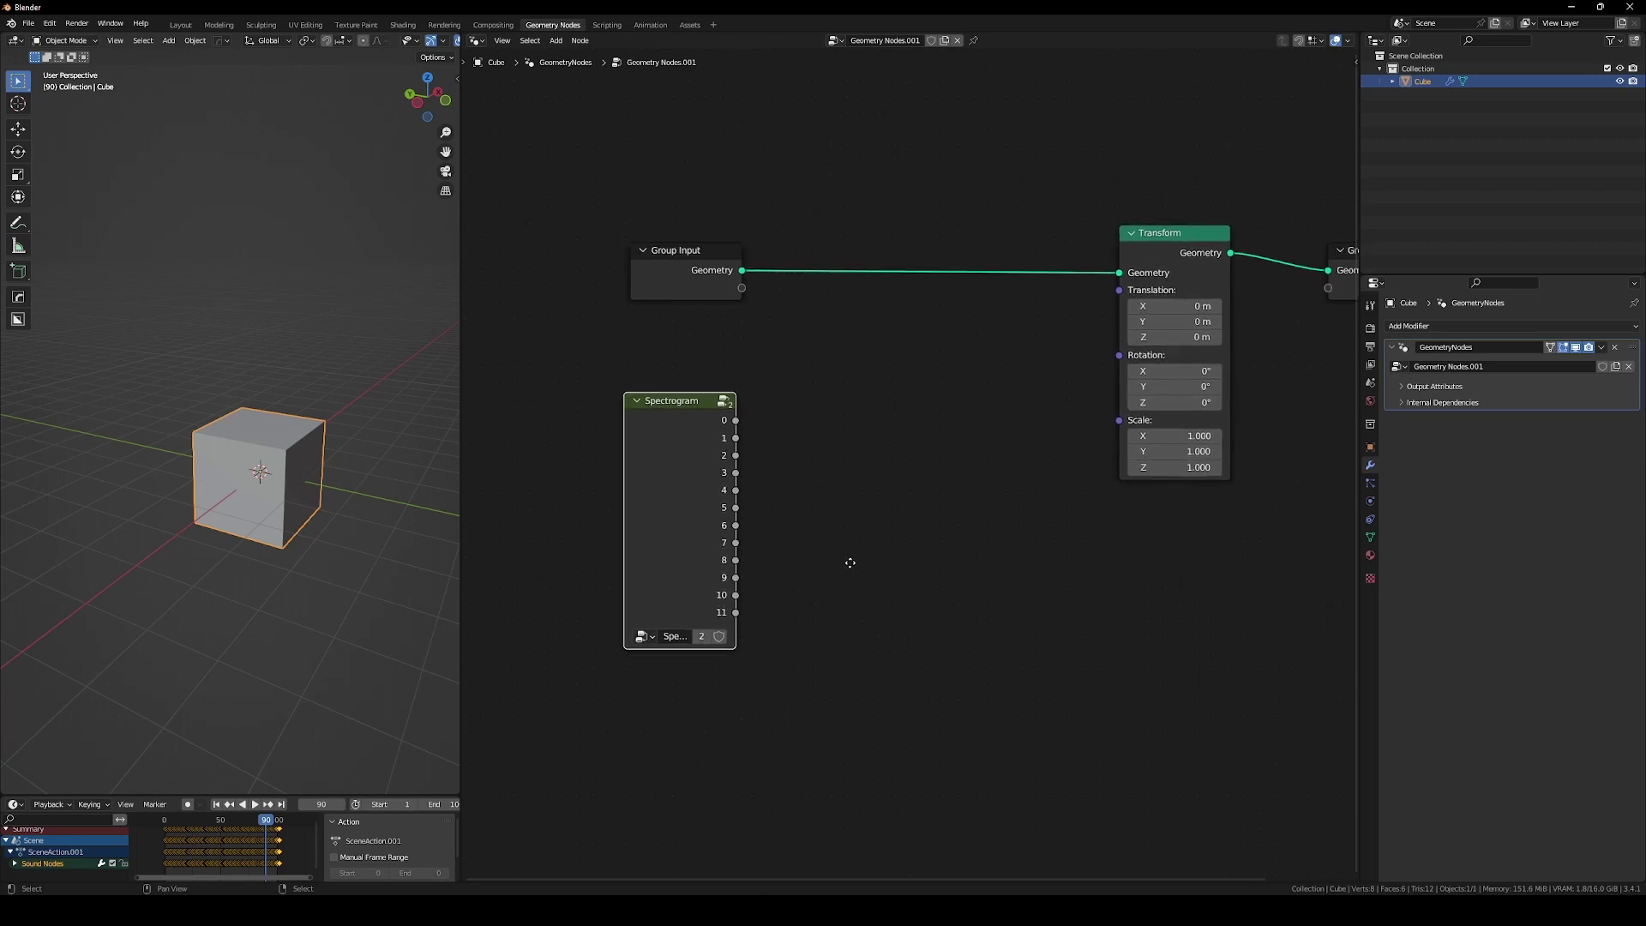
Add a Combine XYZ node and detach Transform's Geometry input from Group Input.
{"action": "key", "text": "shift+a"}
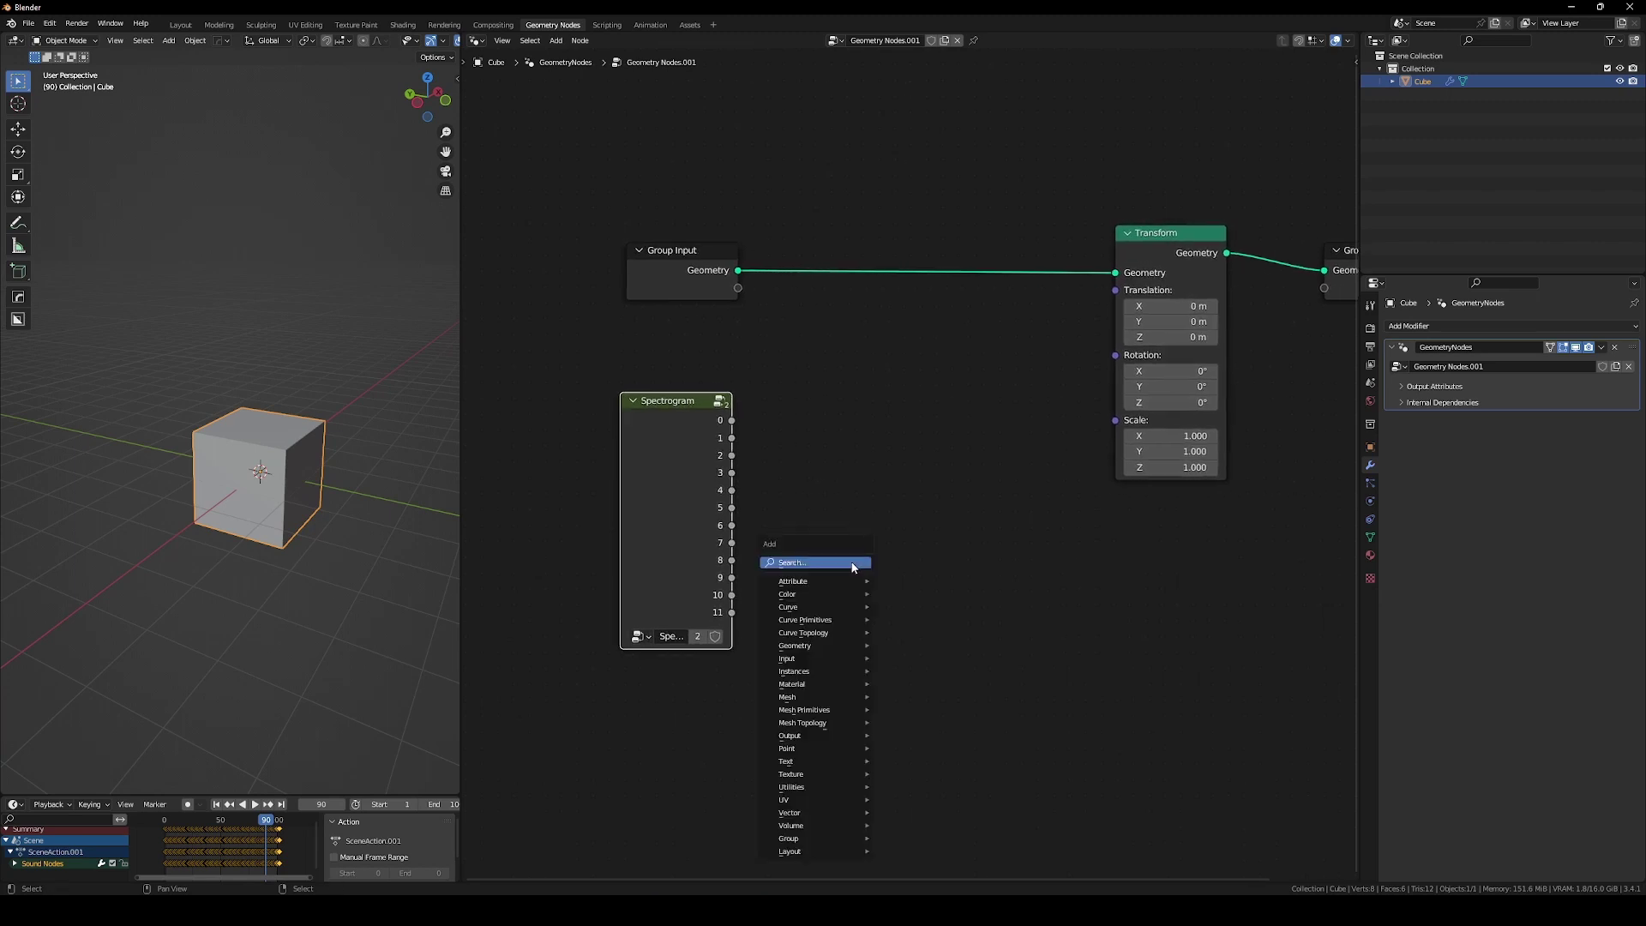
{"action": "left_click", "coordinate": [853, 564]}
{"action": "type", "text": "combine"}
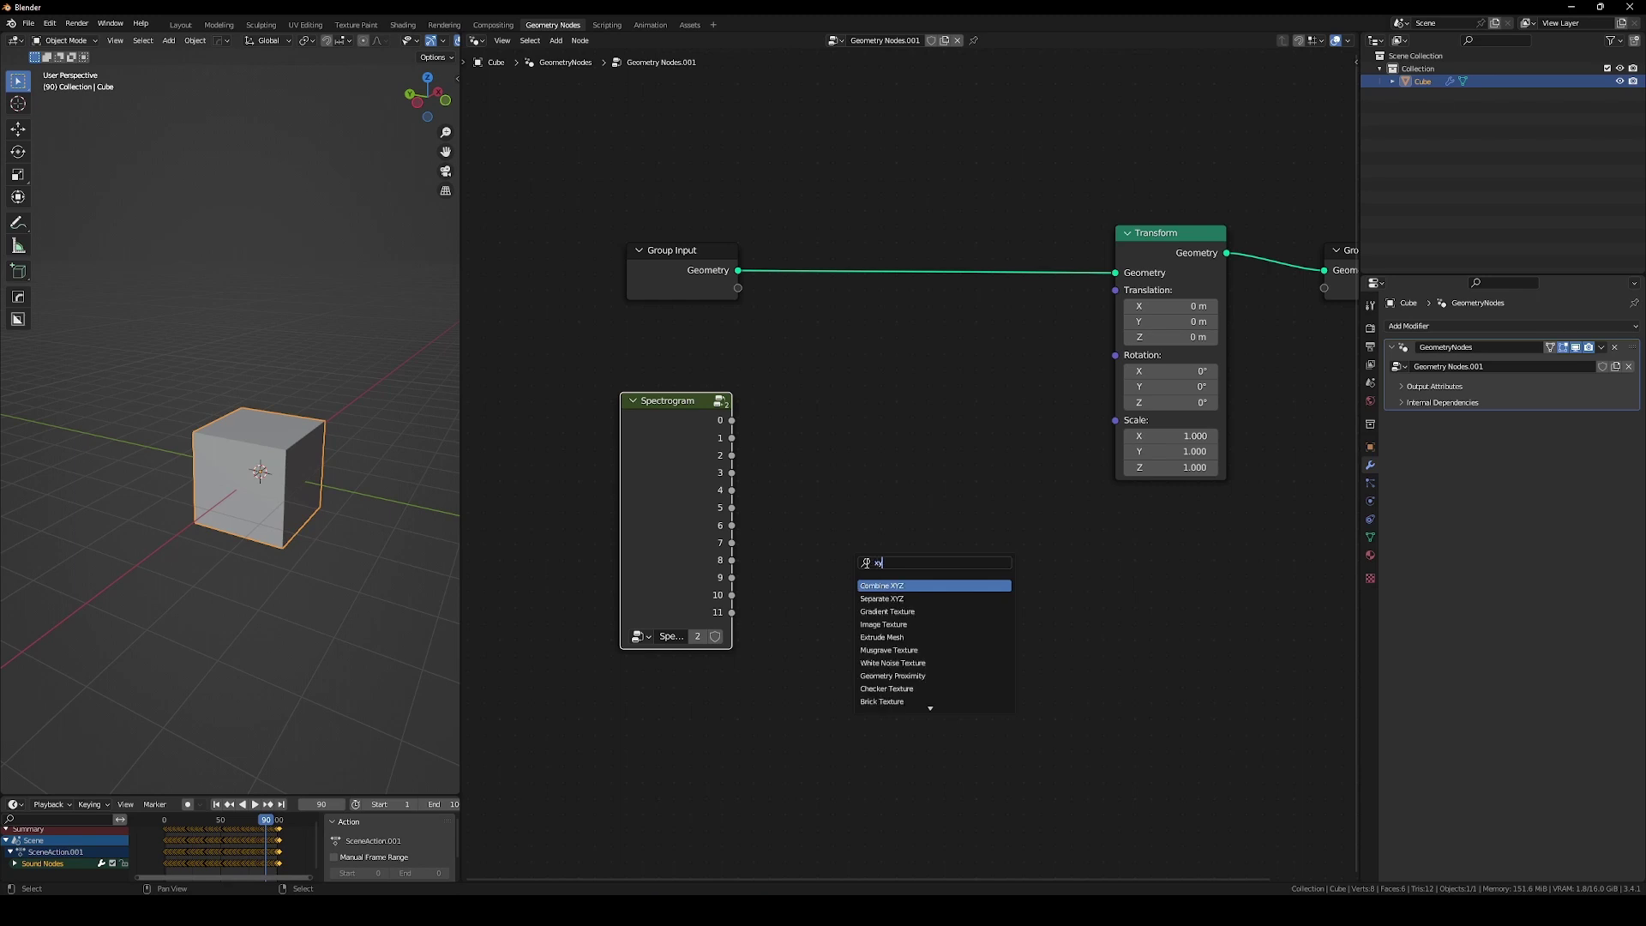
{"action": "key", "text": "Return"}
{"action": "left_click", "coordinate": [926, 591]}
{"action": "left_click_drag", "start_coordinate": [686, 515], "coordinate": [620, 582]}
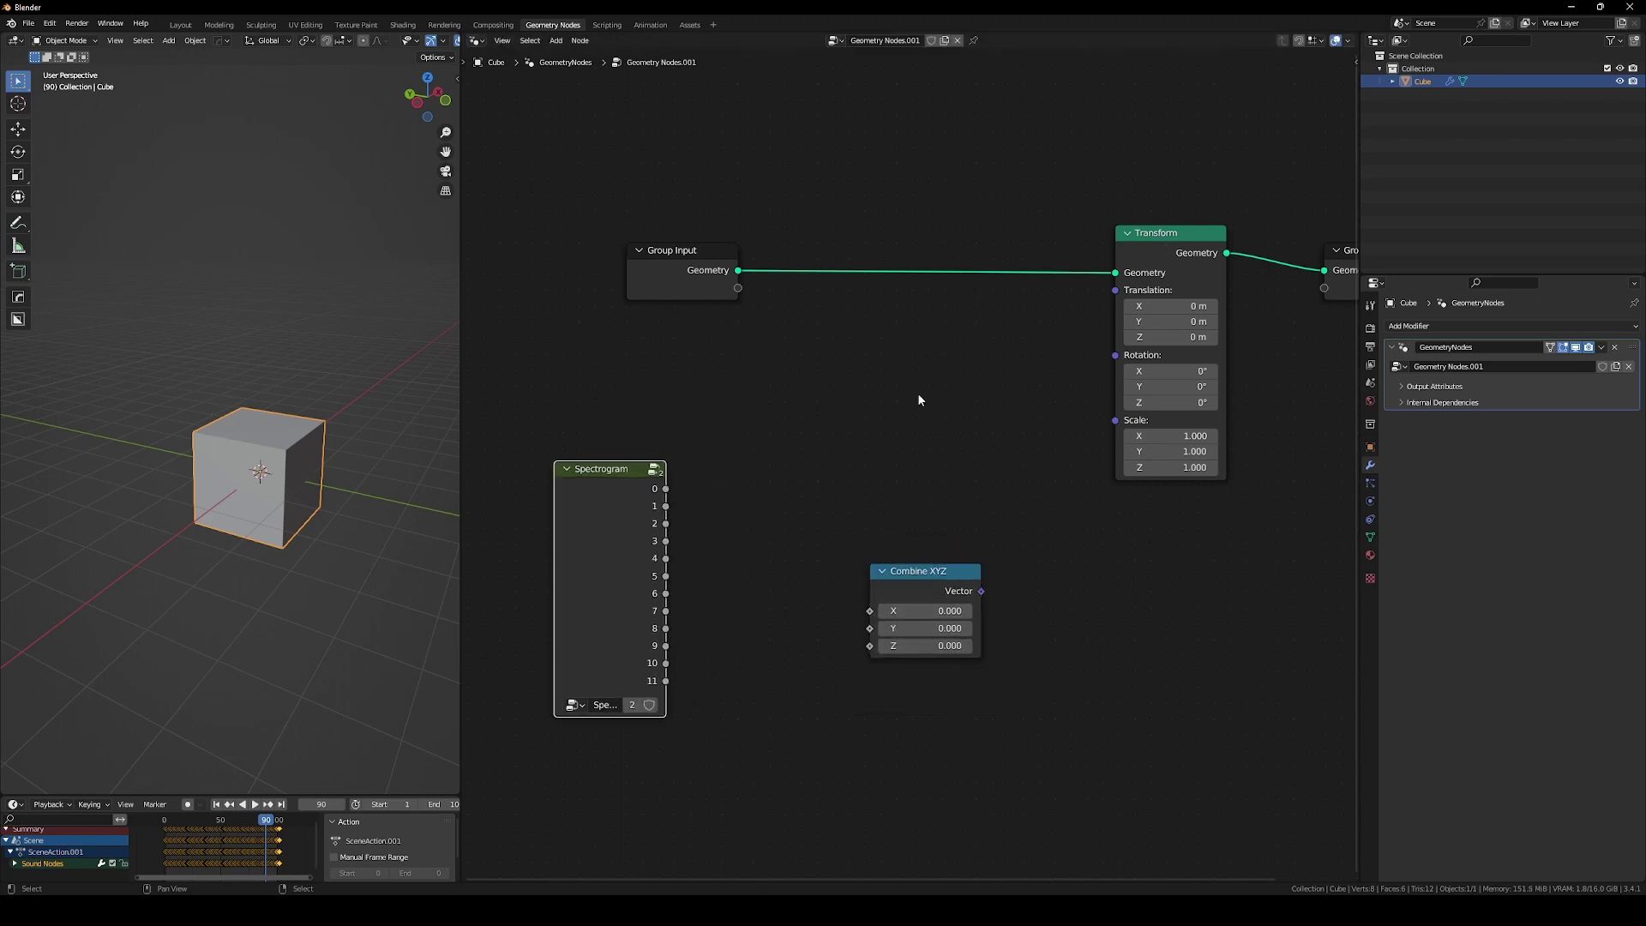
{"action": "left_click_drag", "start_coordinate": [1114, 273], "coordinate": [1003, 354]}
Add a Cube mesh node and connect it into Transform's Geometry input.
{"action": "type", "text": "cub"}
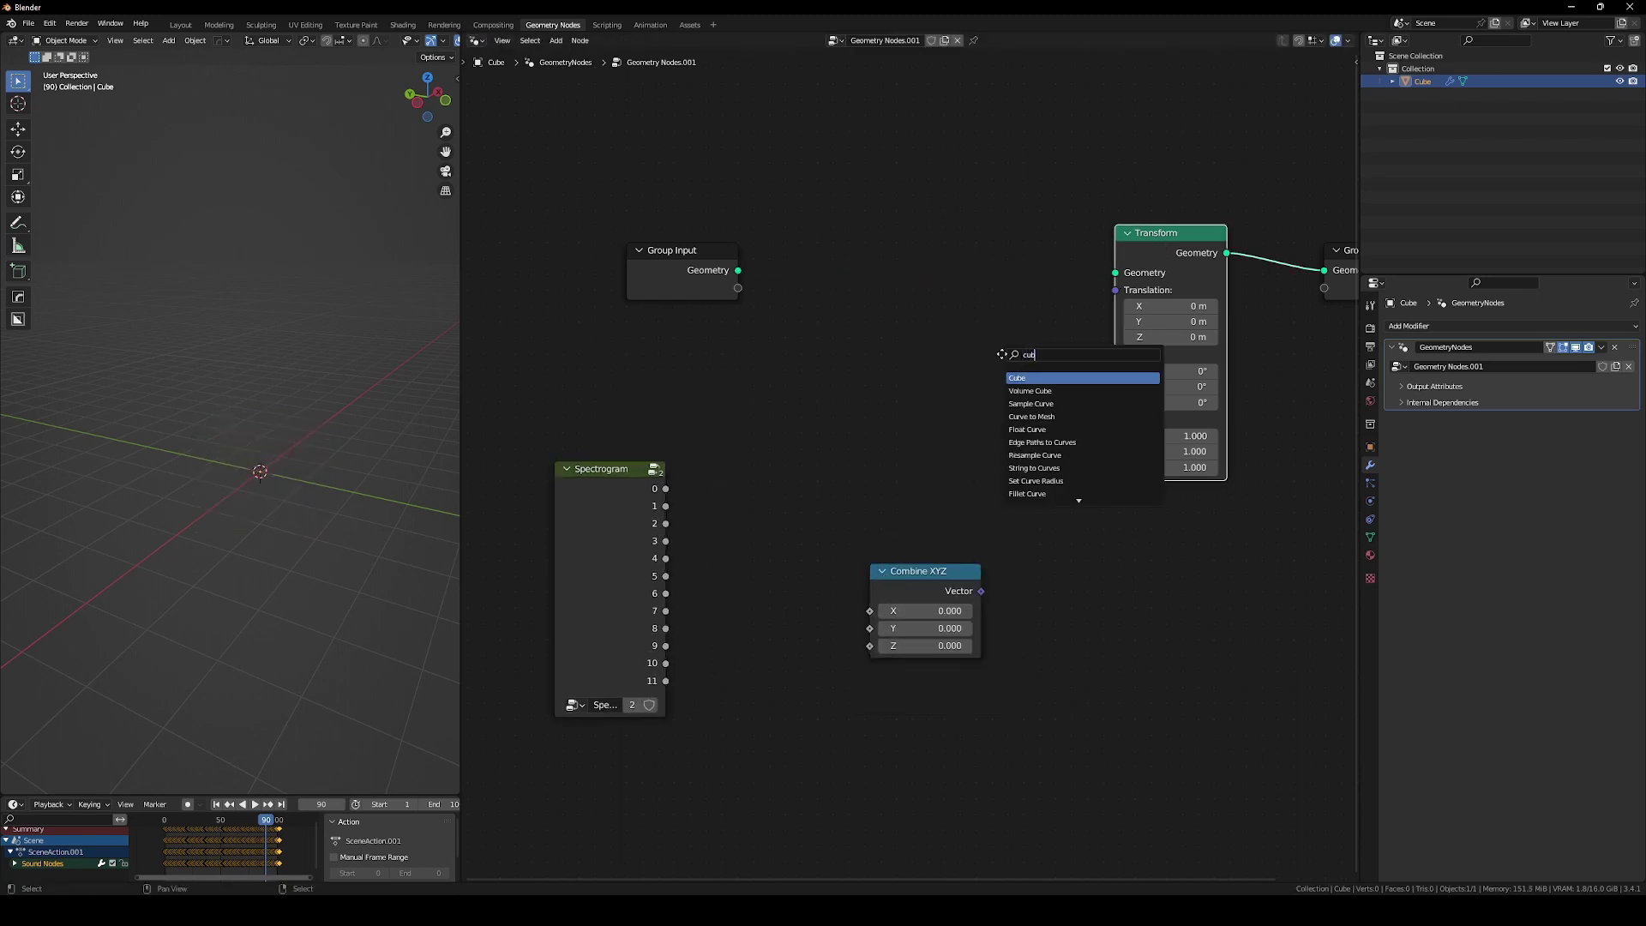
{"action": "key", "text": "Return"}
{"action": "left_click", "coordinate": [844, 273]}
{"action": "left_click_drag", "start_coordinate": [954, 279], "coordinate": [999, 277]}
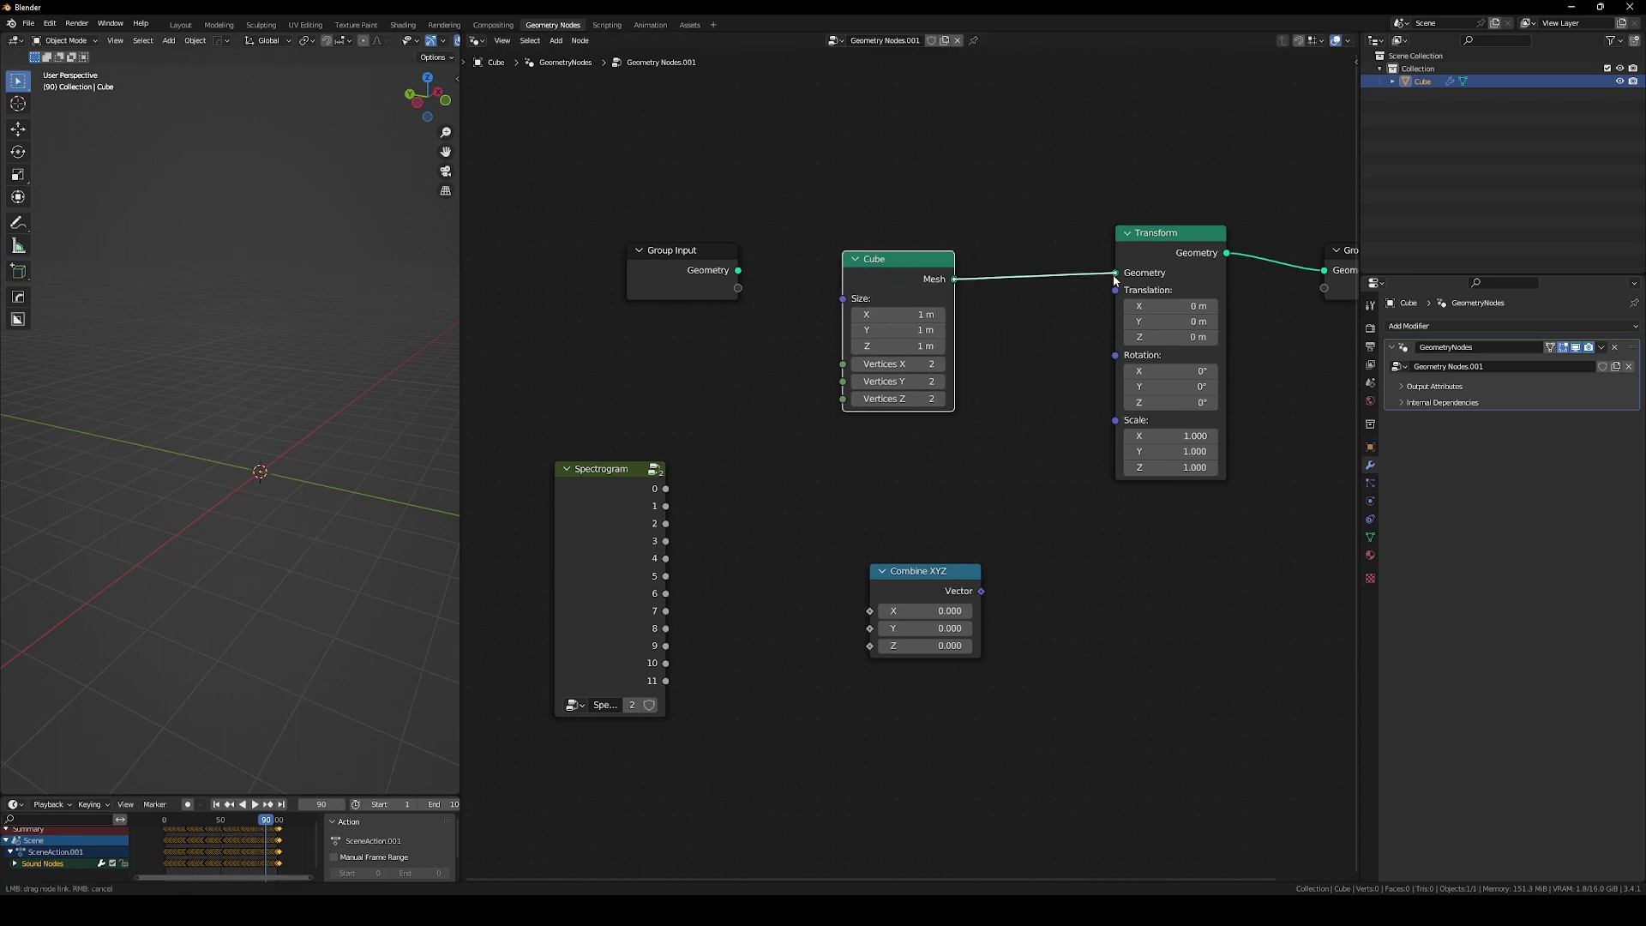
{"action": "left_click_drag", "start_coordinate": [1112, 277], "coordinate": [1115, 273]}
{"action": "scroll", "coordinate": [914, 507], "scroll_direction": "up", "scroll_amount": 1}
Feed Combine XYZ (X, Y 1) into Transform Scale, with Spectrogram output 0 as Z.
{"action": "left_click_drag", "start_coordinate": [990, 603], "coordinate": [1146, 400]}
{"action": "left_click_drag", "start_coordinate": [928, 598], "coordinate": [930, 535]}
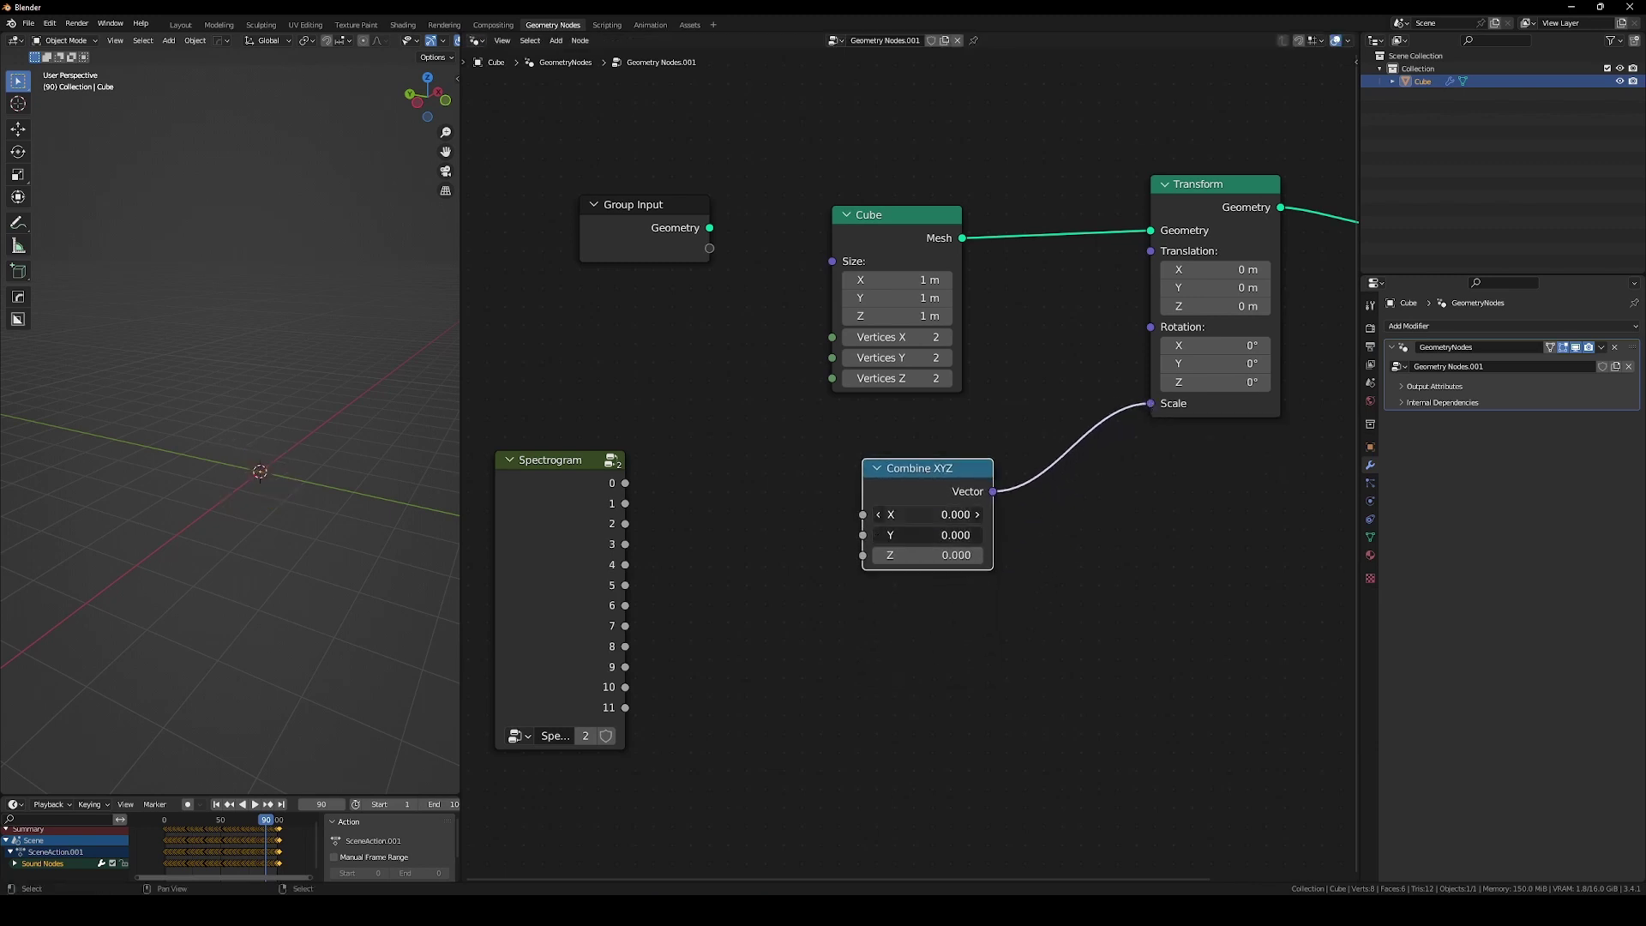
{"action": "type", "text": "1"}
{"action": "key", "text": "Return"}
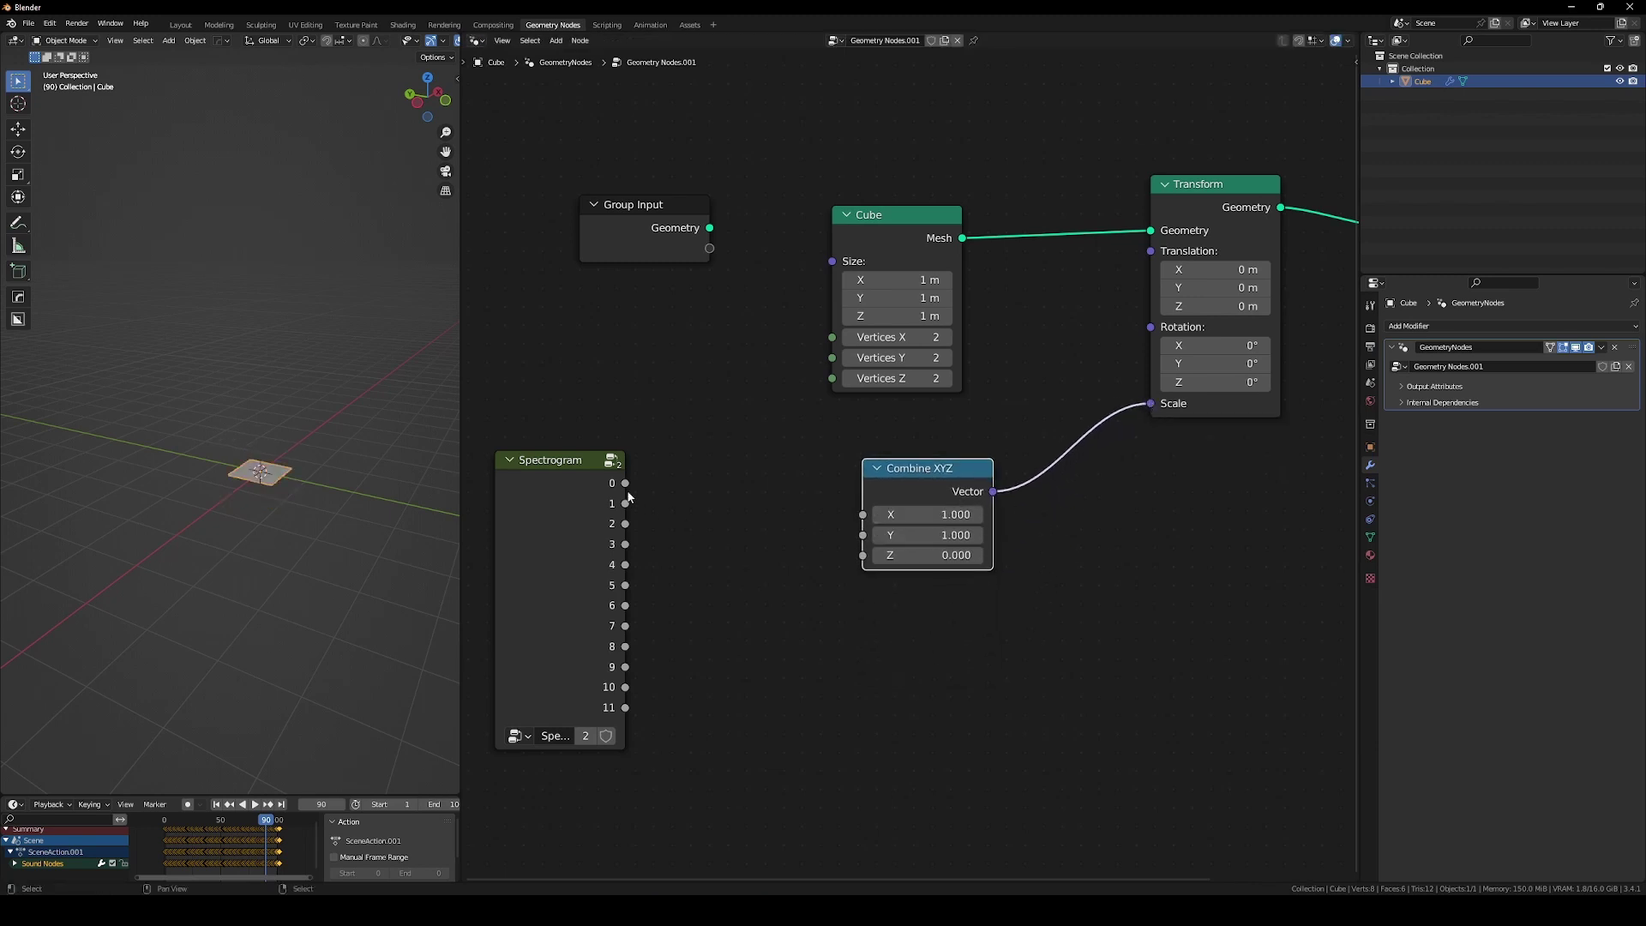
{"action": "left_click_drag", "start_coordinate": [625, 482], "coordinate": [866, 559]}
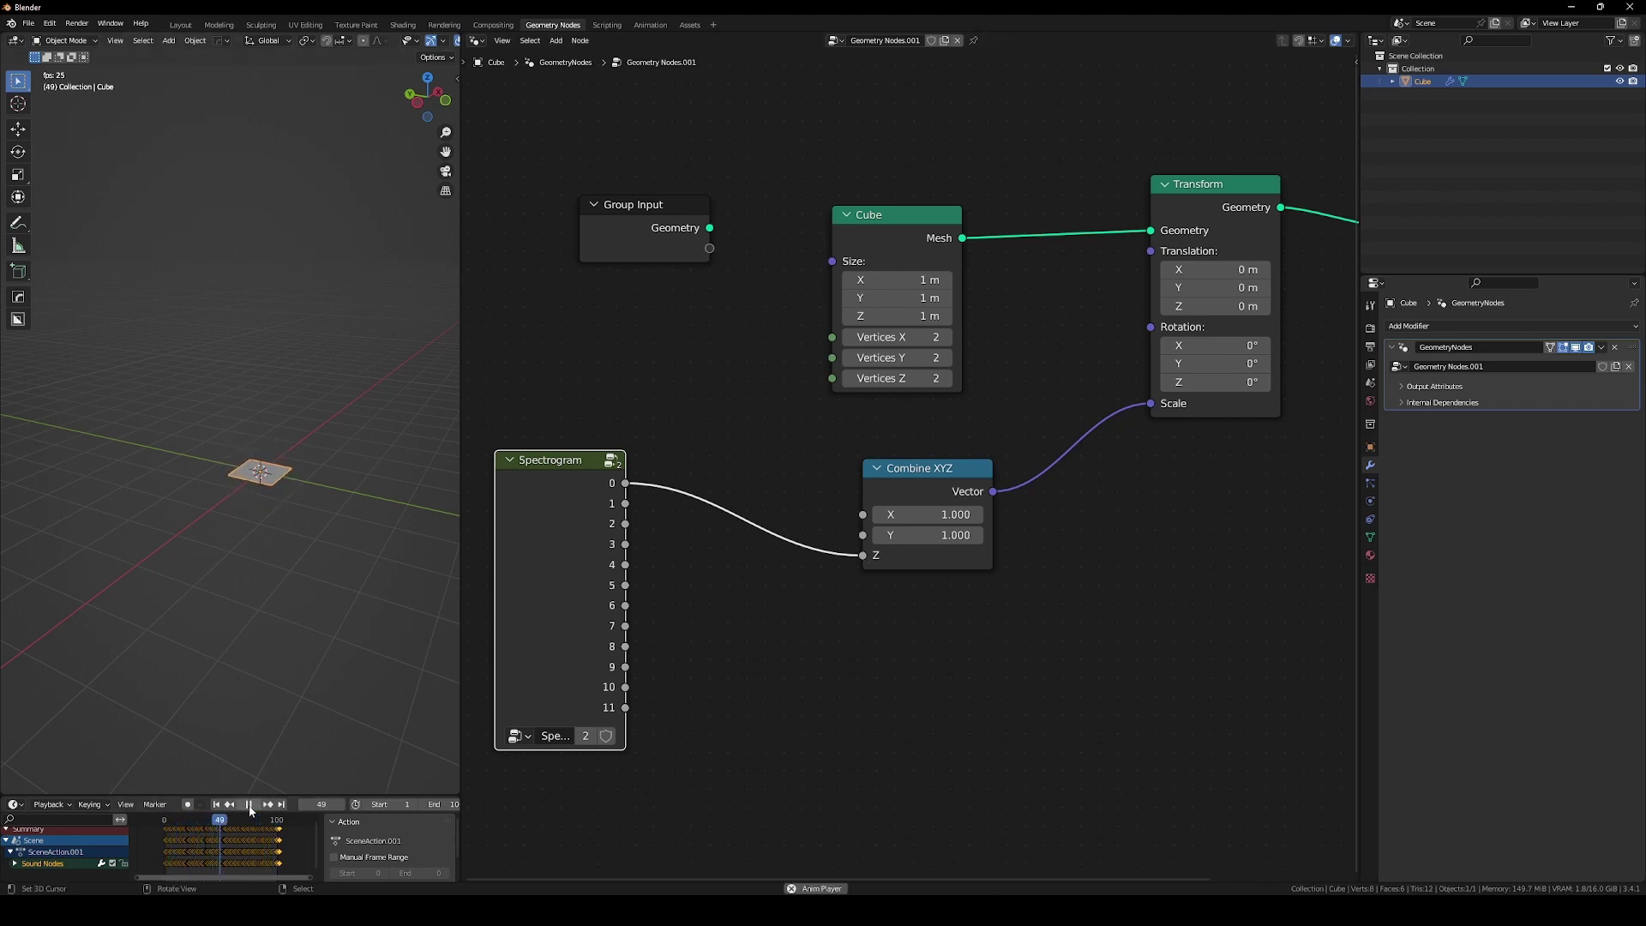
{"action": "left_click", "coordinate": [250, 809]}
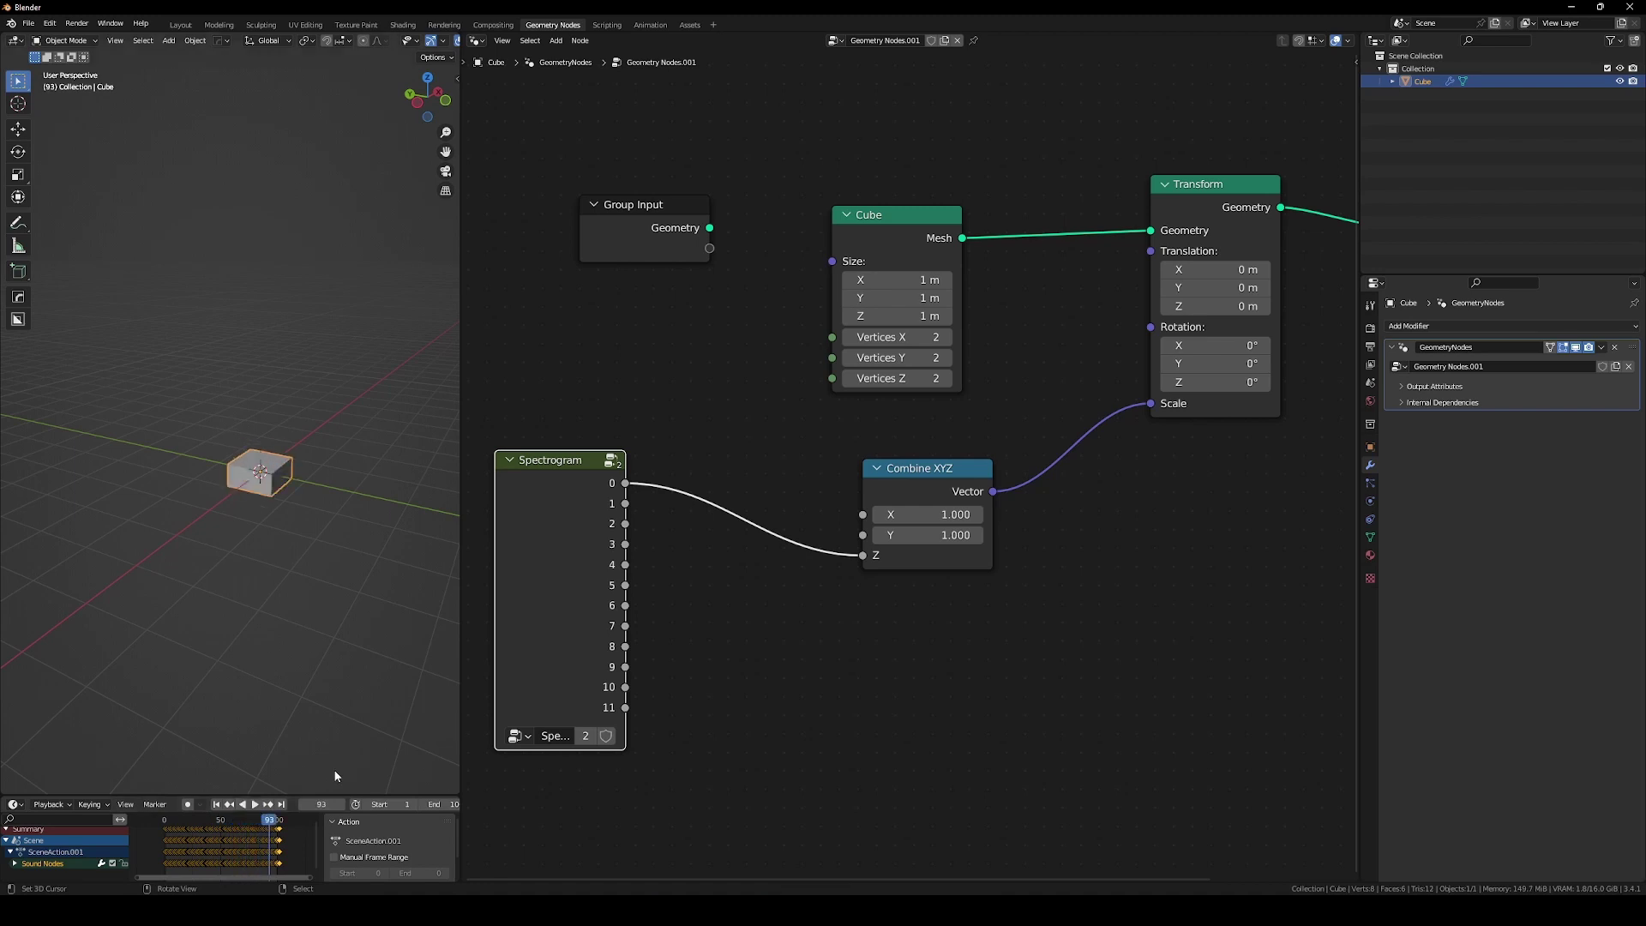
Insert a Math node set to Multiply by 5 between Spectrogram output 0 and Combine XYZ's Z.
{"action": "middle_click_drag", "start_coordinate": [858, 683], "coordinate": [928, 656]}
{"action": "key", "text": "shift+a"}
{"action": "left_click", "coordinate": [887, 605]}
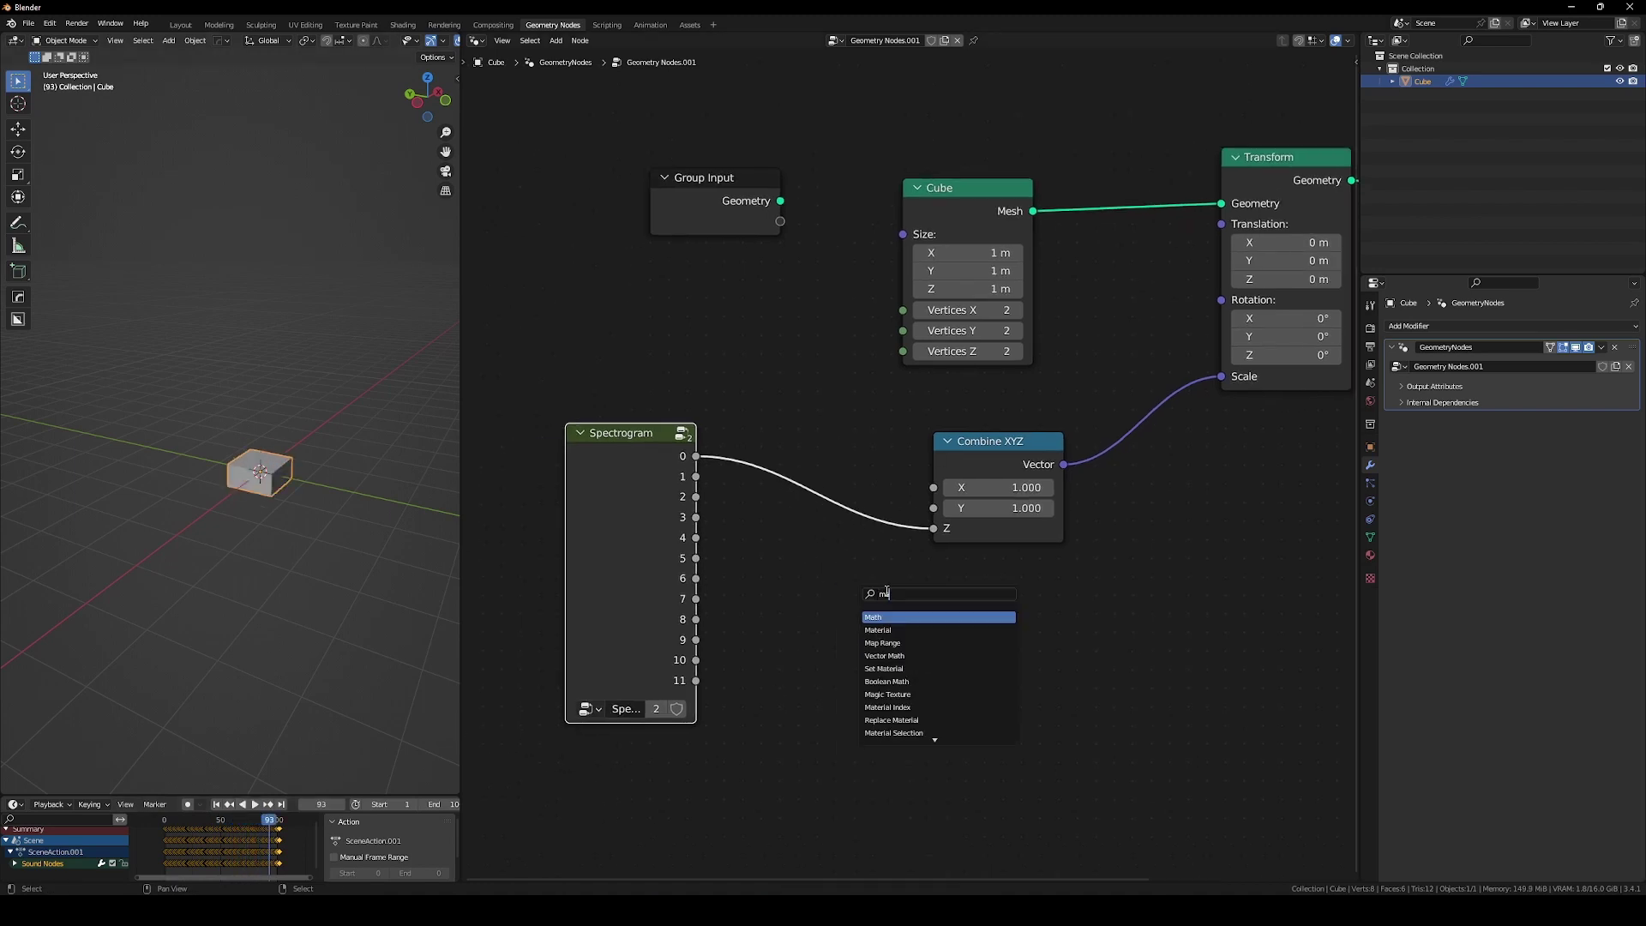
{"action": "key", "text": "Return"}
{"action": "left_click", "coordinate": [860, 486]}
{"action": "left_click", "coordinate": [857, 492]}
{"action": "left_click", "coordinate": [838, 580]}
{"action": "double_click", "coordinate": [862, 558]}
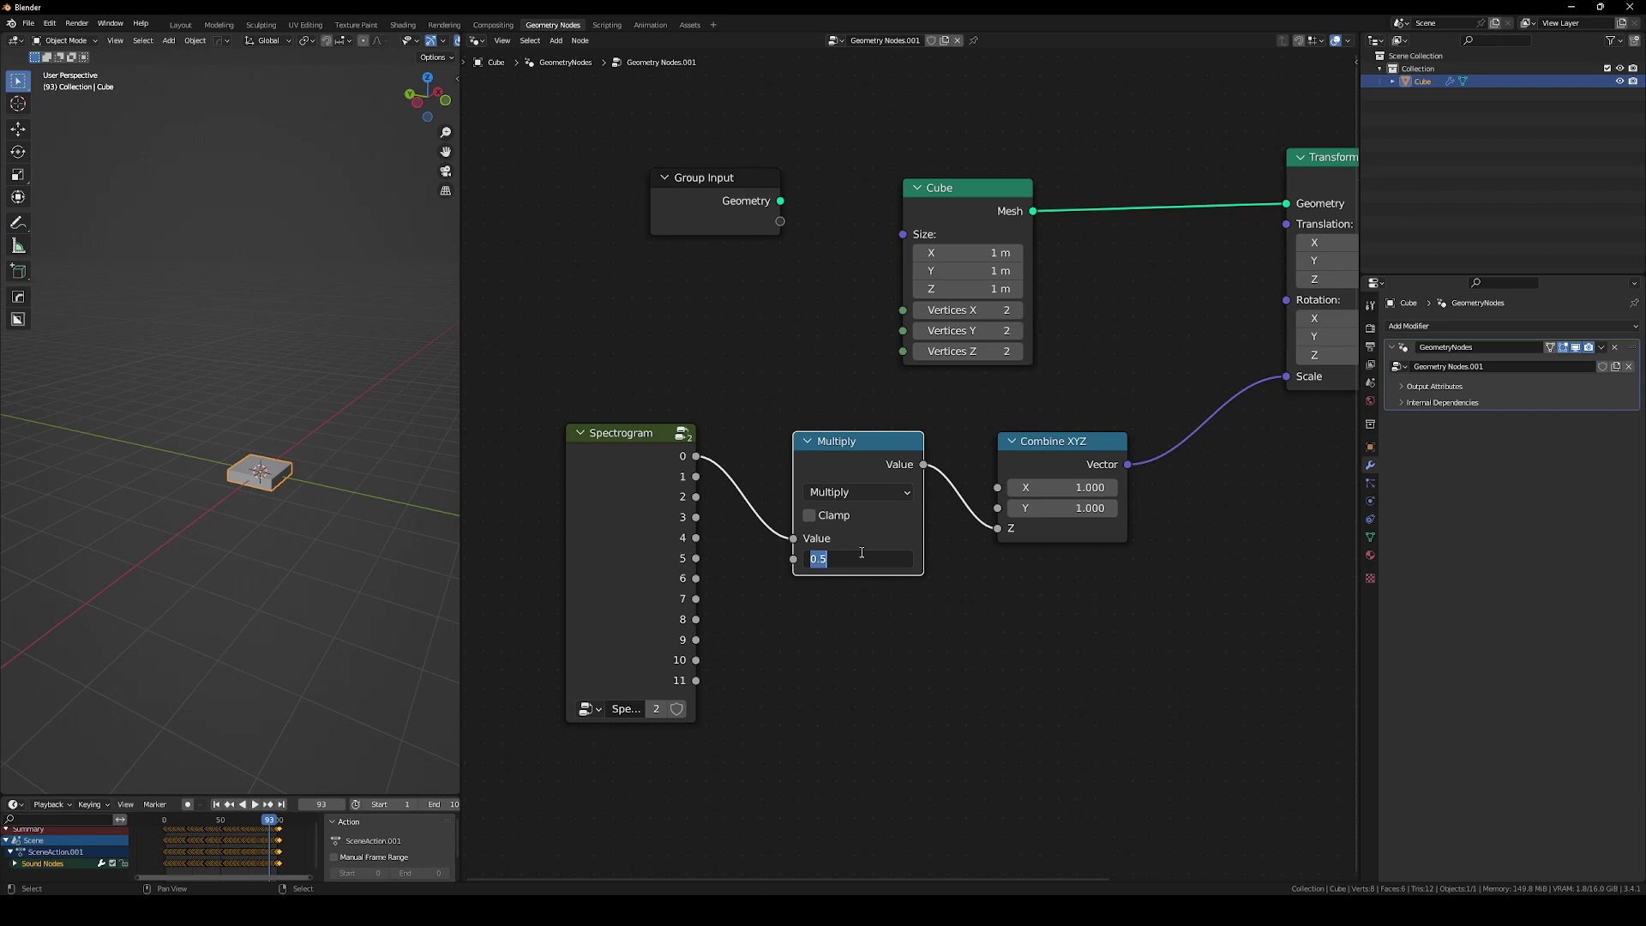
{"action": "type", "text": "5"}
{"action": "key", "text": "Return"}
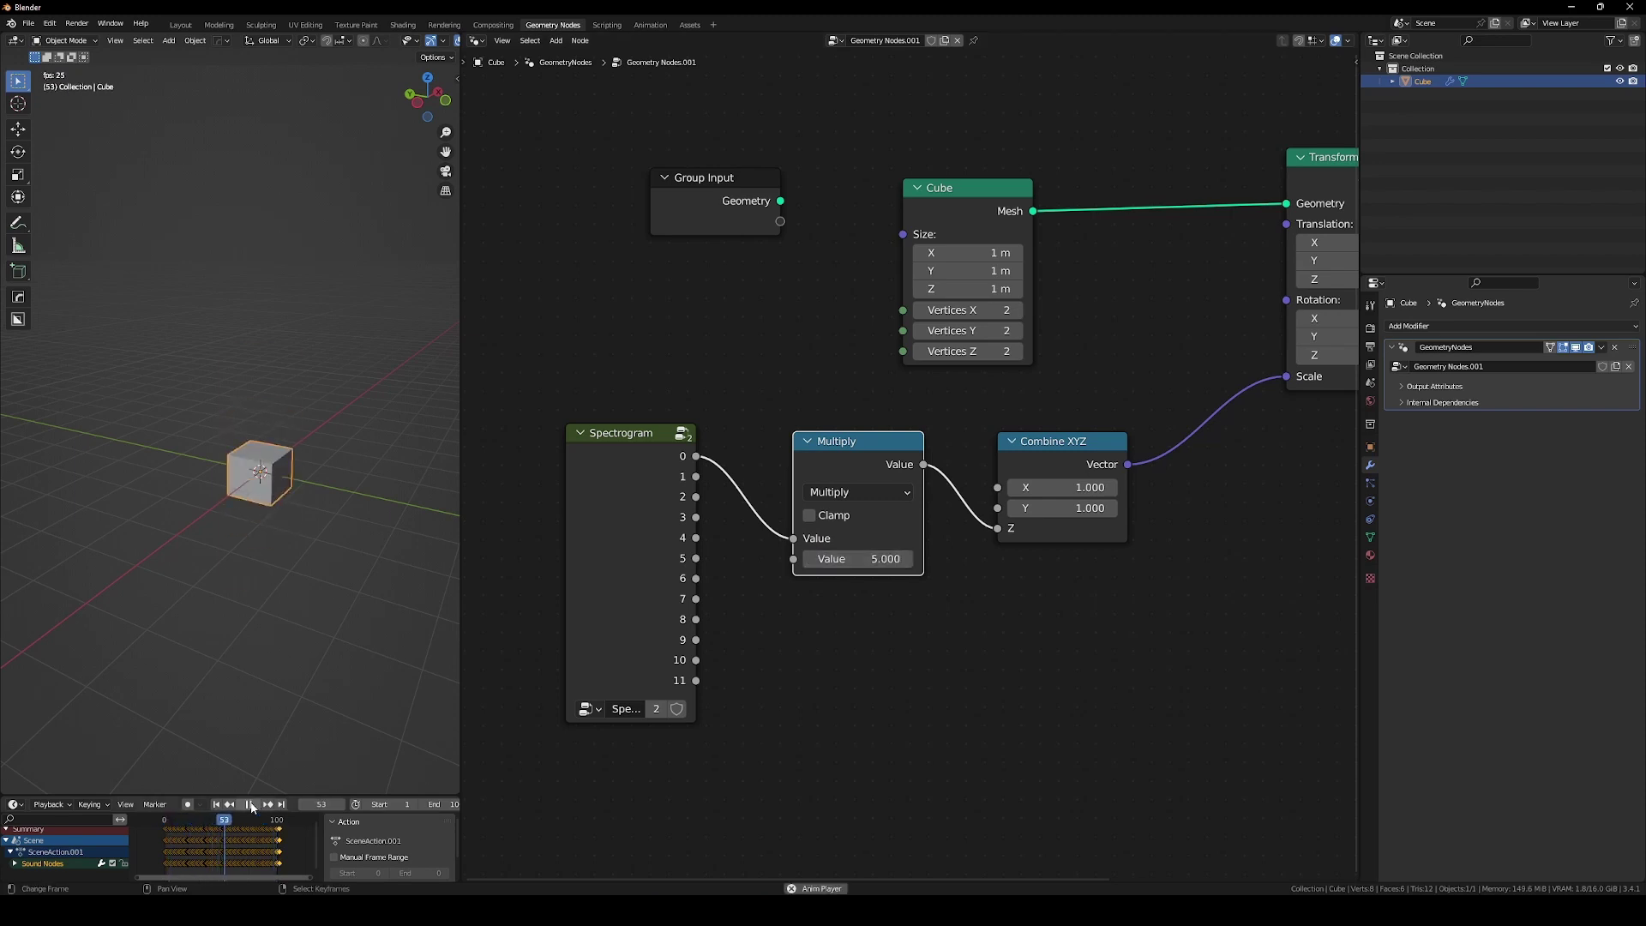
{"action": "left_click", "coordinate": [251, 804]}
Group the Cube, Transform, Multiply and Combine XYZ nodes into a node group.
{"action": "key", "text": "Home"}
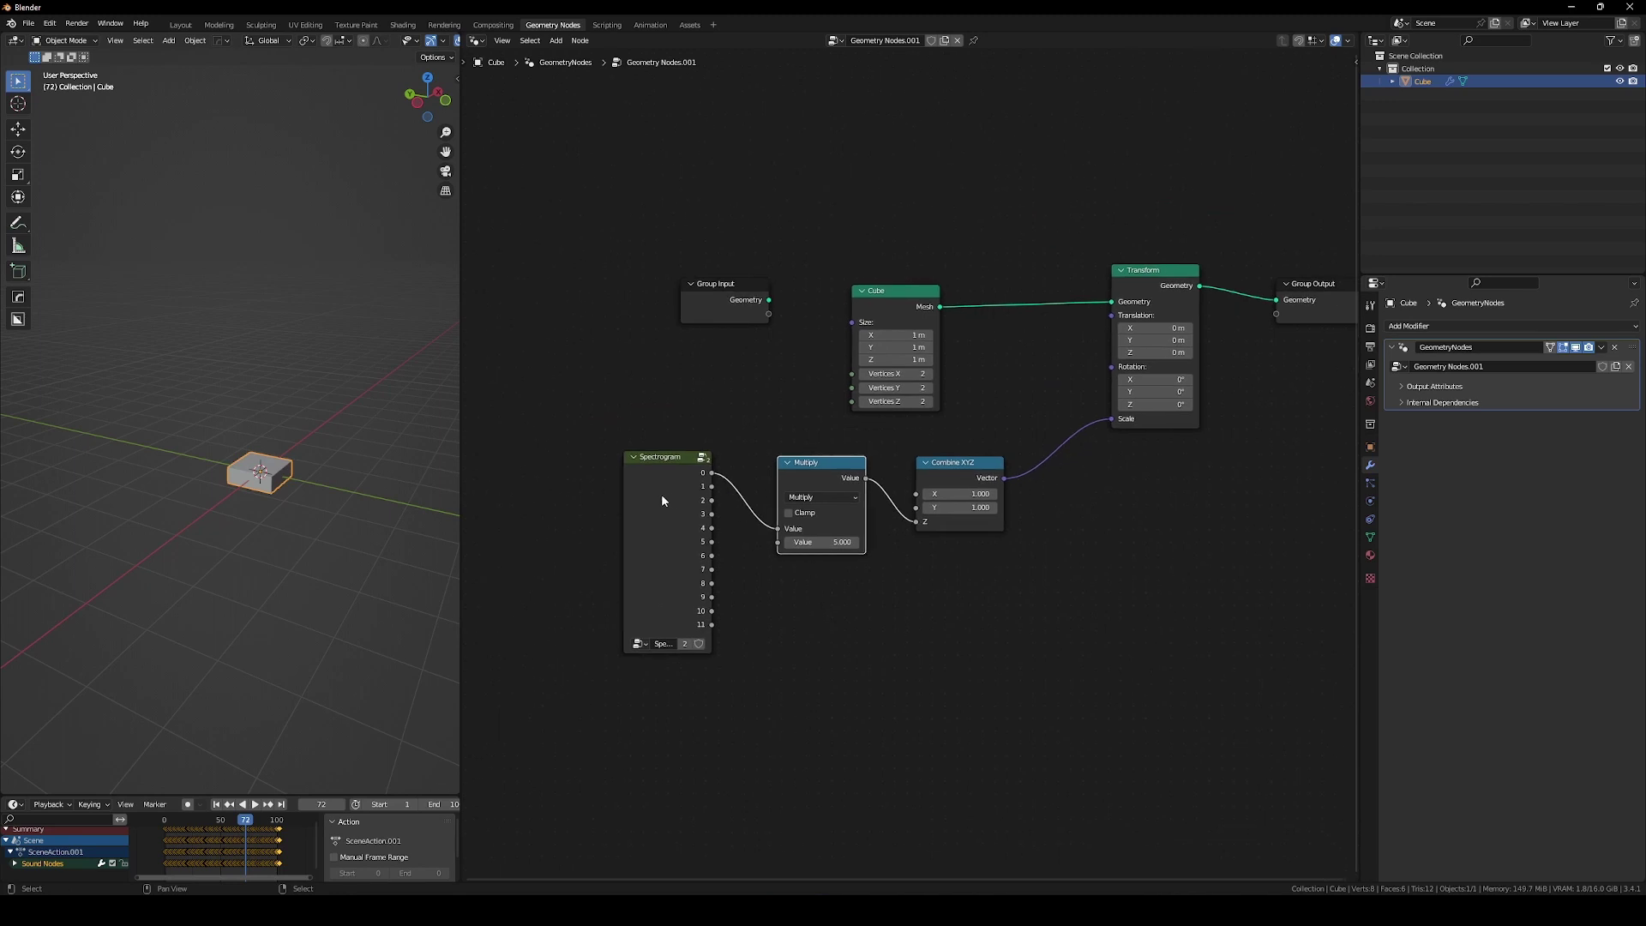
{"action": "left_click_drag", "start_coordinate": [661, 494], "coordinate": [616, 496]}
{"action": "left_click_drag", "start_coordinate": [729, 310], "coordinate": [650, 290]}
{"action": "key", "text": "Home"}
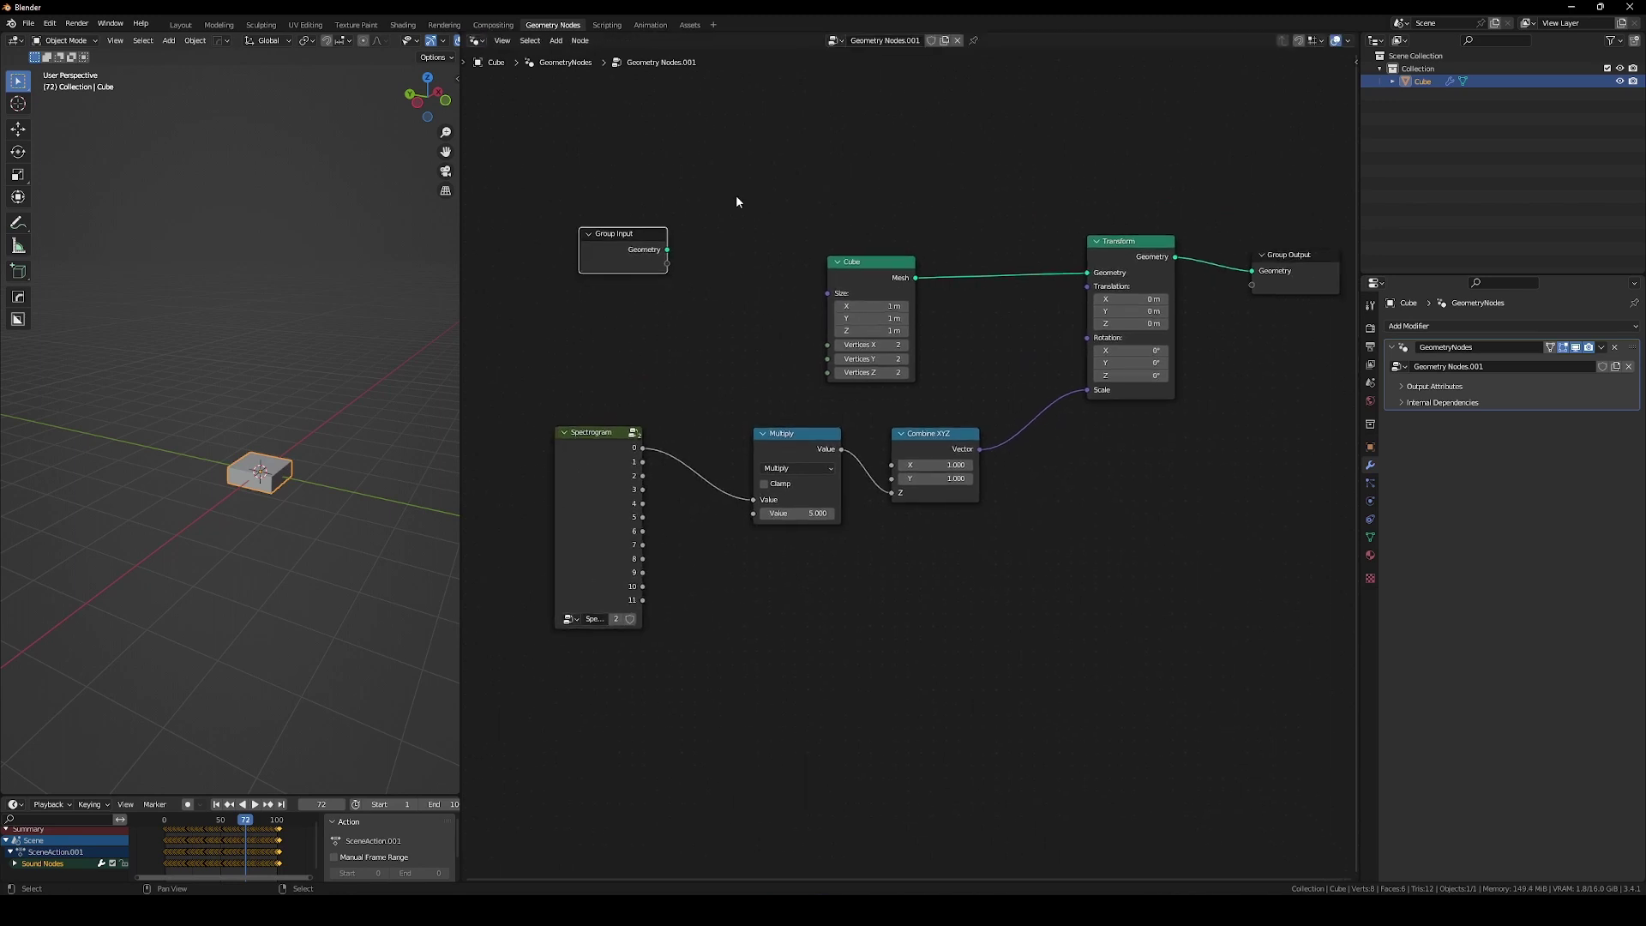
{"action": "left_click_drag", "start_coordinate": [736, 196], "coordinate": [1189, 570]}
{"action": "right_click", "coordinate": [1154, 545]}
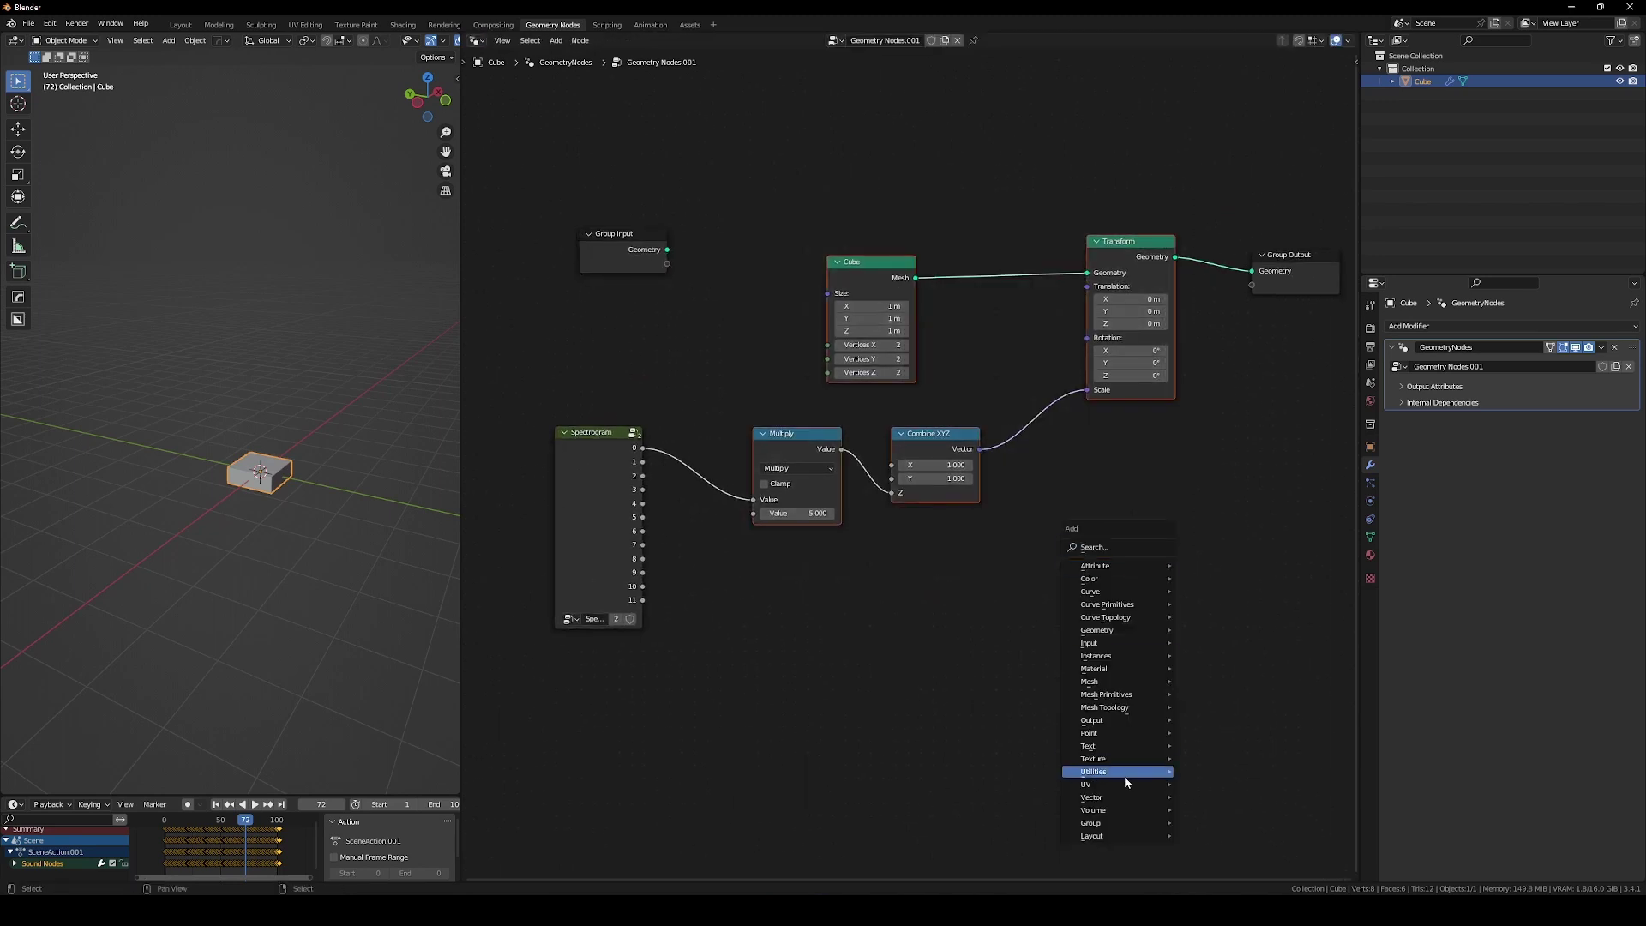
{"action": "mouse_move", "coordinate": [1118, 823]}
{"action": "left_click", "coordinate": [1226, 697]}
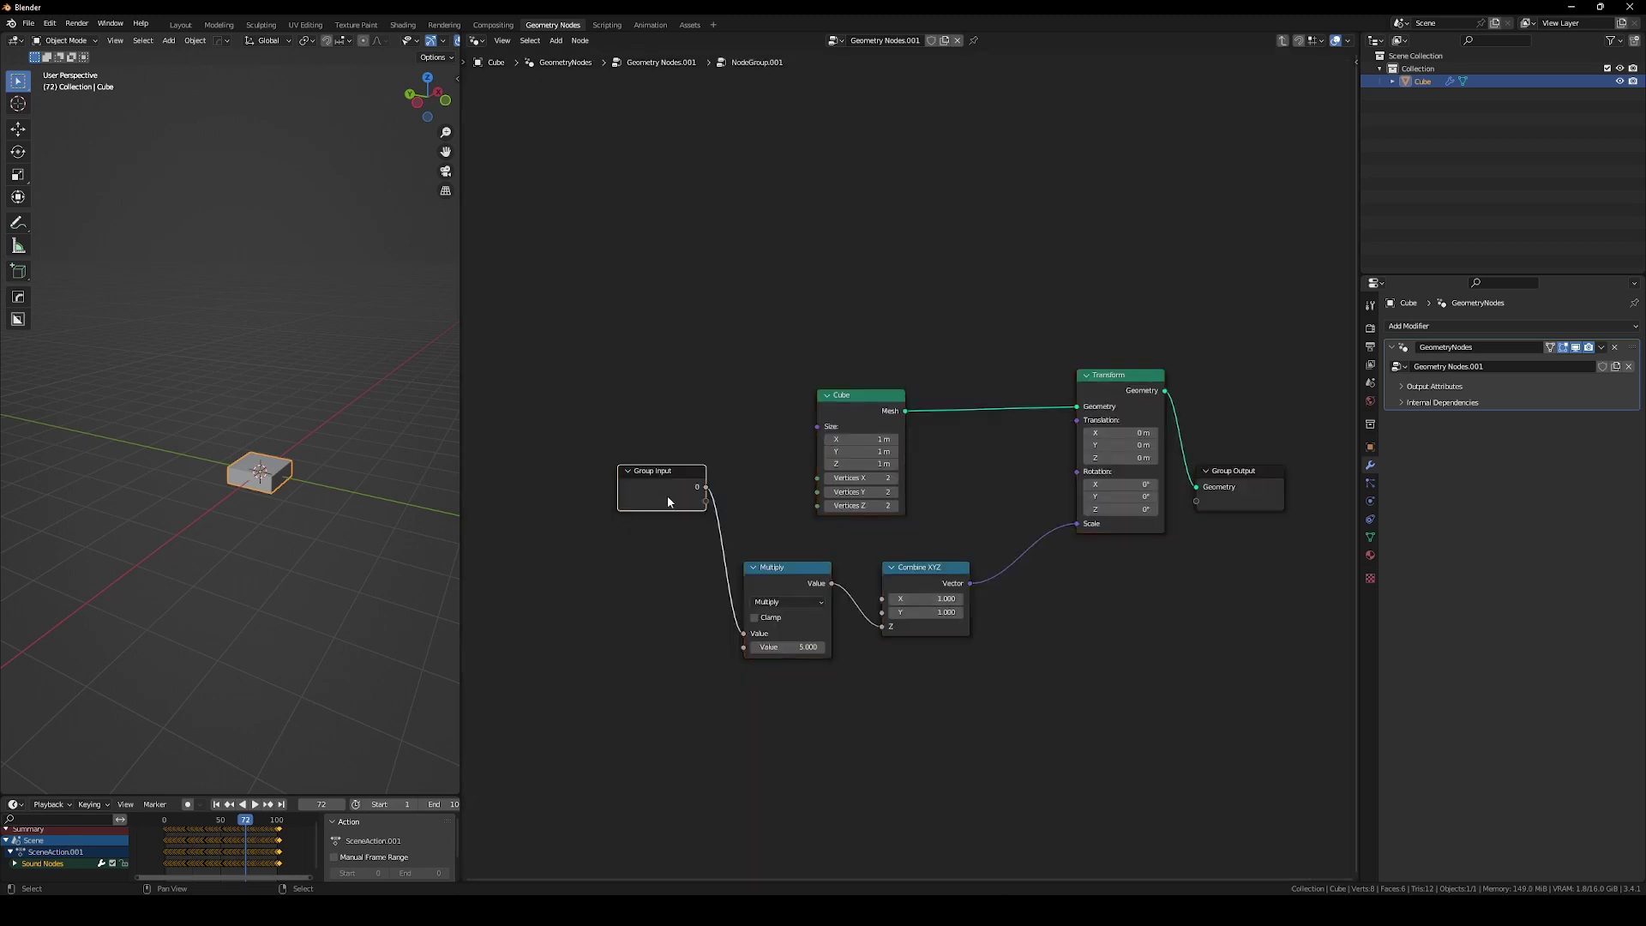
Inside the group, duplicate Combine XYZ with zeroed X and Y into Transform's Translation.
{"action": "left_click_drag", "start_coordinate": [666, 496], "coordinate": [583, 569]}
{"action": "scroll", "coordinate": [1037, 626], "scroll_direction": "up", "scroll_amount": 1}
{"action": "left_click_drag", "start_coordinate": [921, 577], "coordinate": [960, 615]}
{"action": "key", "text": "shift+d"}
{"action": "left_click", "coordinate": [953, 512]}
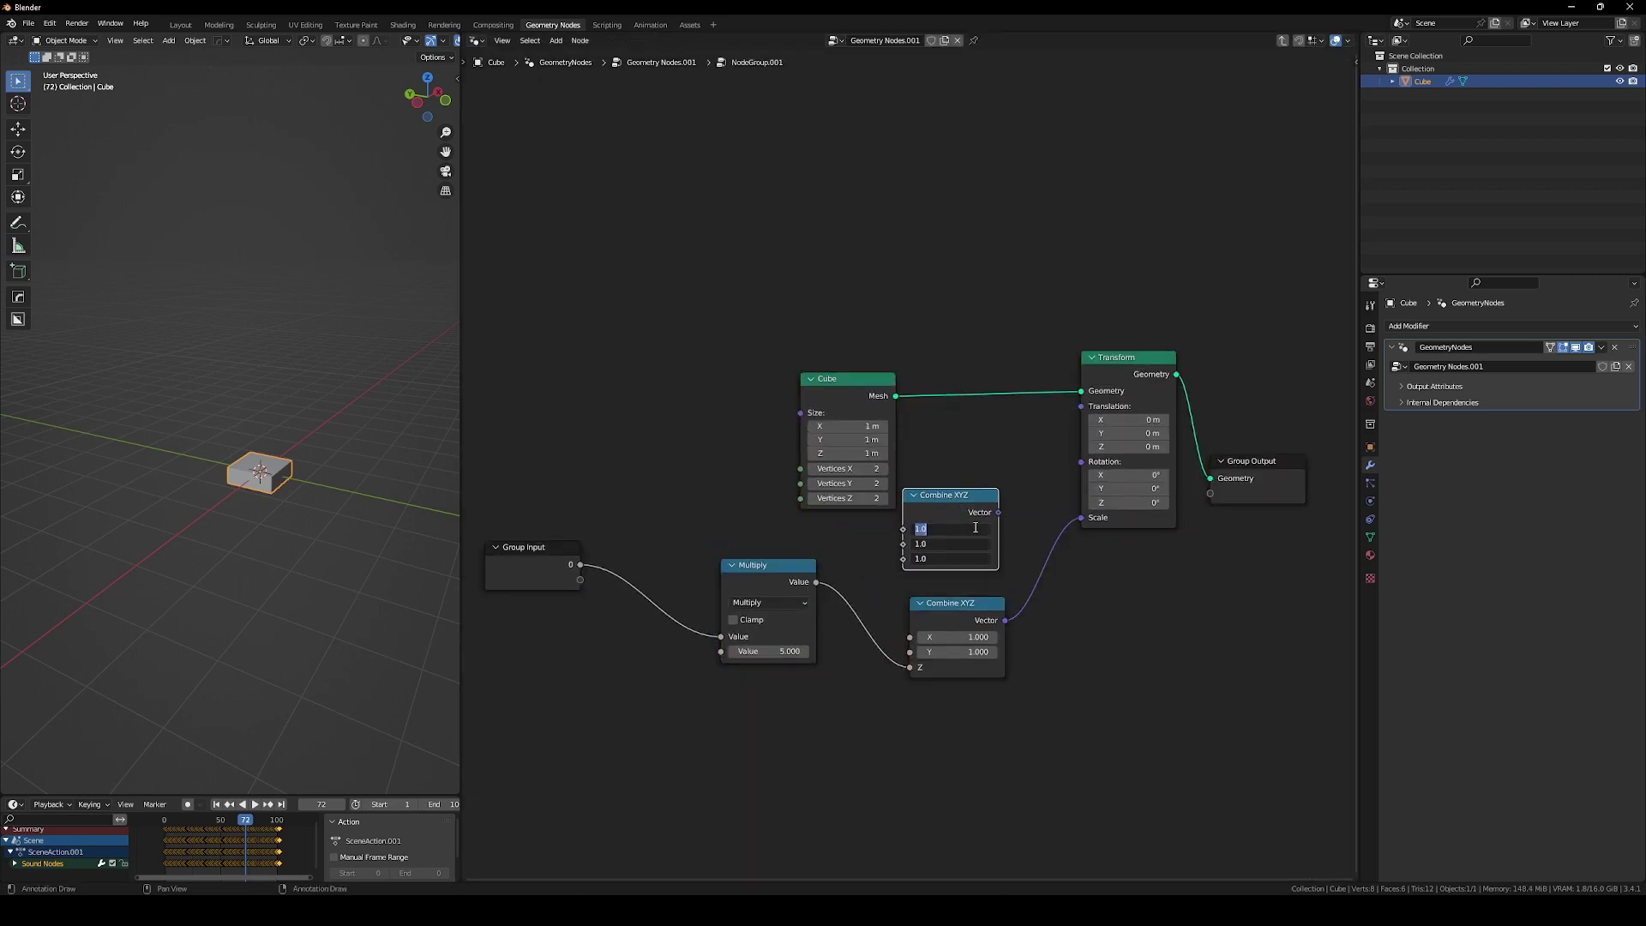
{"action": "left_click_drag", "start_coordinate": [953, 549], "coordinate": [974, 528]}
{"action": "left_click_drag", "start_coordinate": [1079, 418], "coordinate": [1081, 406]}
{"action": "left_click_drag", "start_coordinate": [836, 378], "coordinate": [838, 312]}
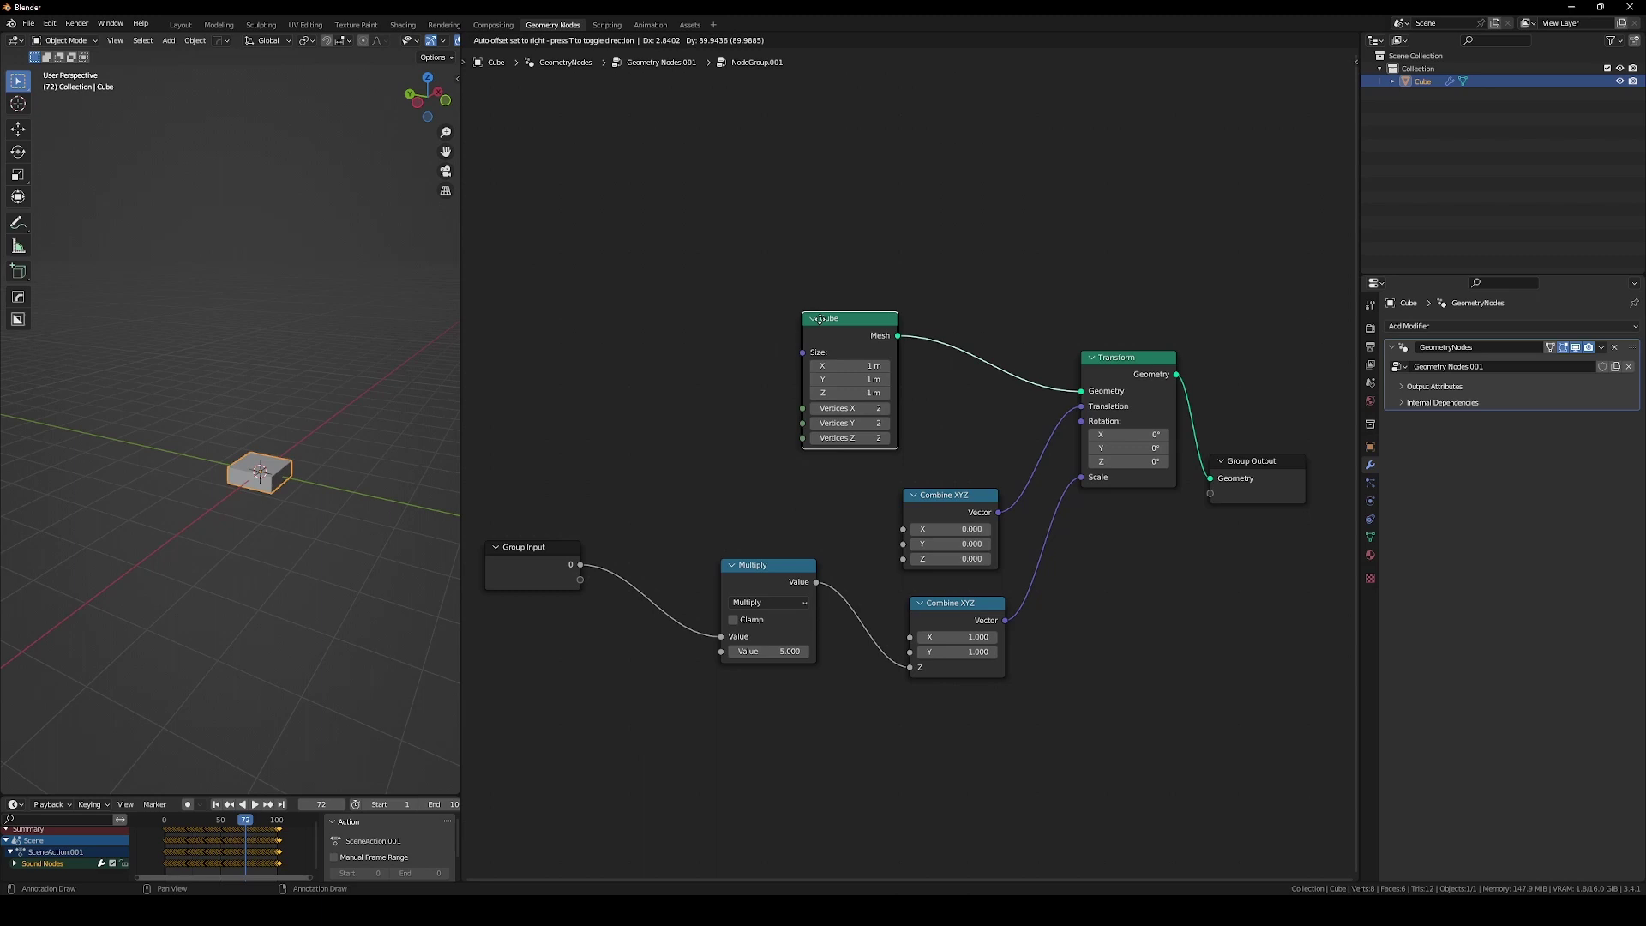
{"action": "mouse_move", "coordinate": [951, 495]}
{"action": "left_mouse_down"}
{"action": "mouse_move", "coordinate": [944, 481]}
{"action": "mouse_move", "coordinate": [969, 515]}
{"action": "mouse_move", "coordinate": [934, 515]}
{"action": "left_mouse_up"}
Expose the translation X as a group input and return to the main tree.
{"action": "left_click_drag", "start_coordinate": [580, 580], "coordinate": [896, 518]}
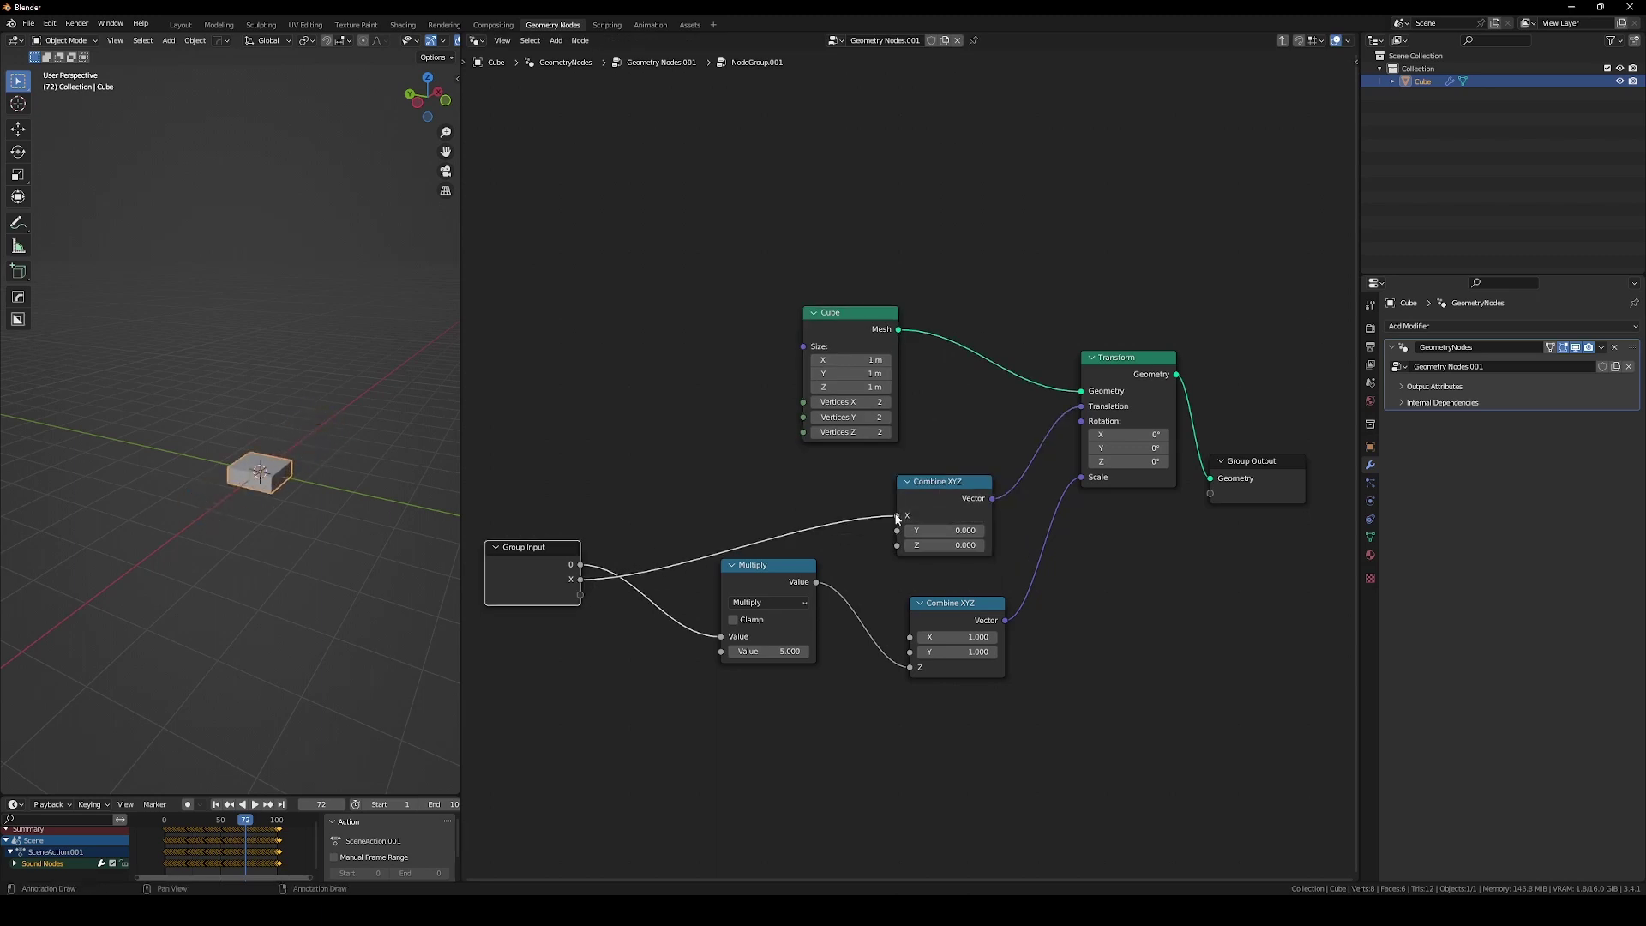
{"action": "key", "text": "Tab"}
{"action": "left_click_drag", "start_coordinate": [1007, 367], "coordinate": [895, 419]}
Insert a Join Geometry node onto the group's output link.
{"action": "key", "text": "shift+a"}
{"action": "type", "text": "join"}
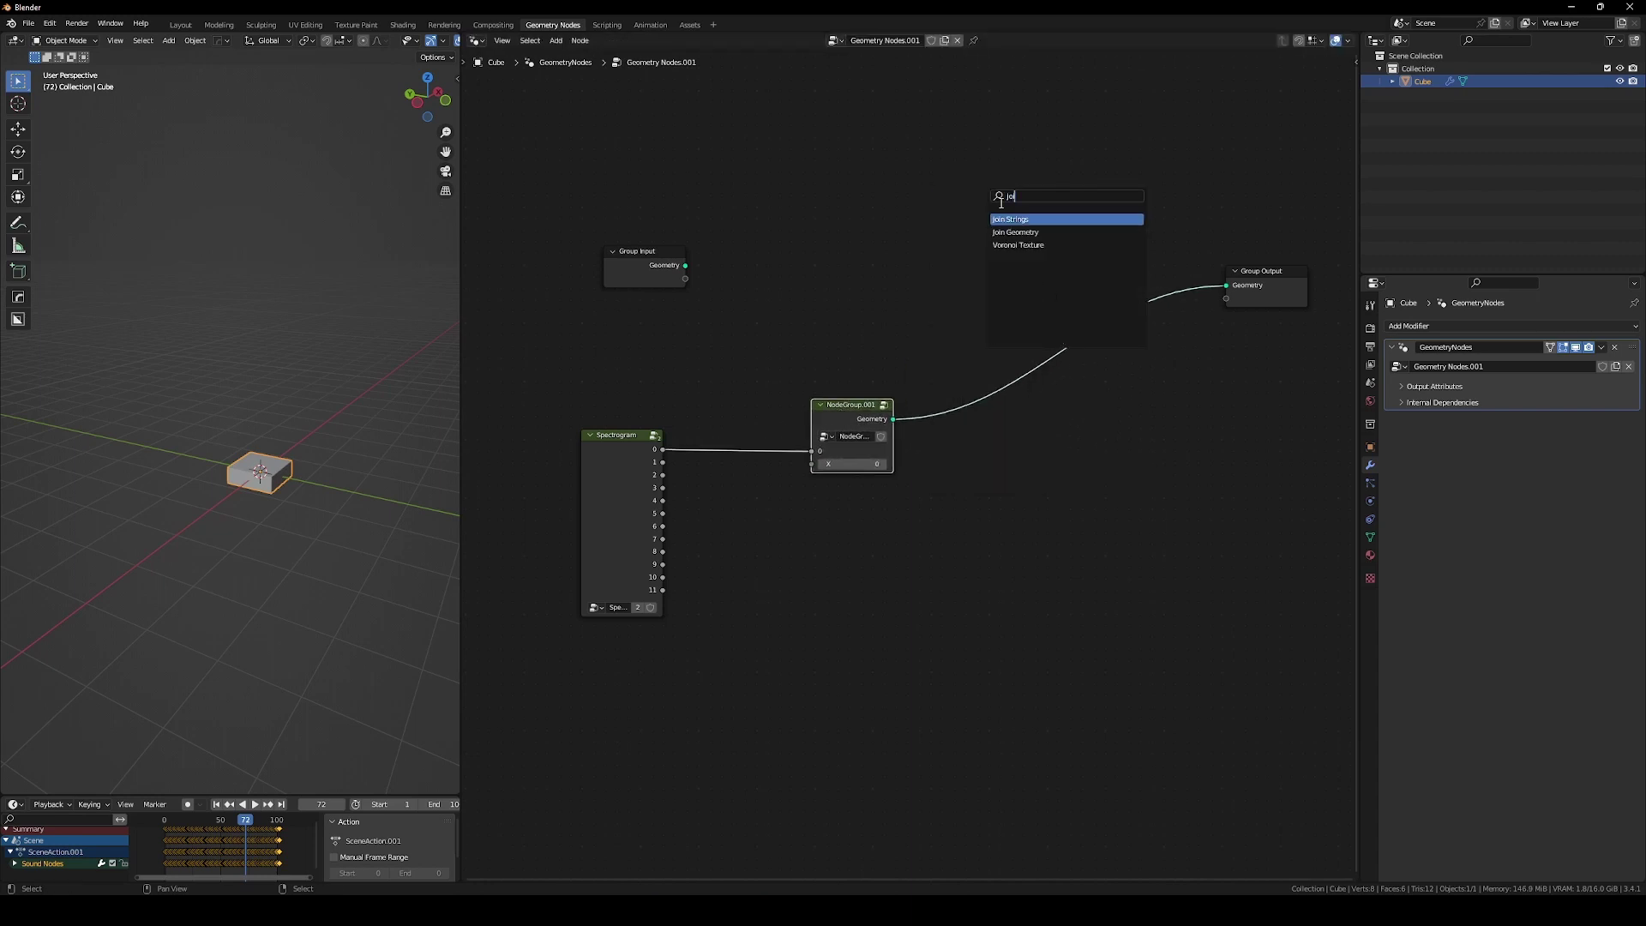
{"action": "key", "text": "Return"}
{"action": "left_click", "coordinate": [962, 426]}
Duplicate the group node into a vertical stack of six copies.
{"action": "scroll", "coordinate": [844, 480], "scroll_direction": "up", "scroll_amount": 2}
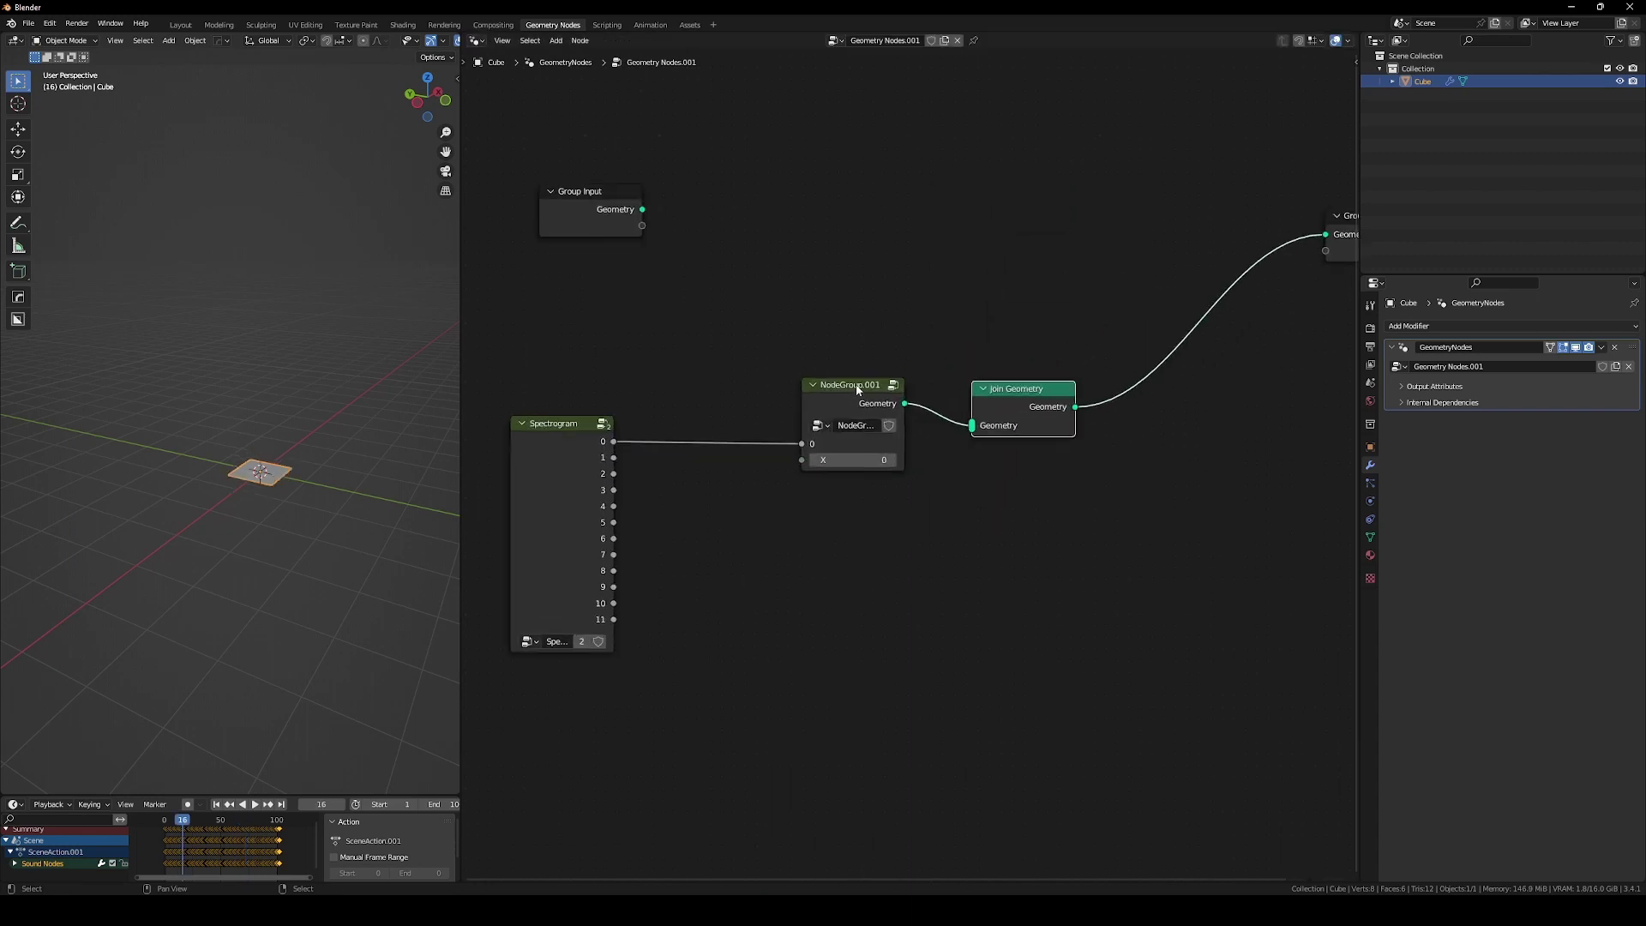
{"action": "left_click", "coordinate": [827, 380]}
{"action": "key", "text": "shift+d"}
{"action": "left_click", "coordinate": [824, 482]}
{"action": "key", "text": "shift+d"}
{"action": "left_click", "coordinate": [827, 602]}
{"action": "key", "text": "shift+d"}
{"action": "left_click", "coordinate": [824, 709]}
{"action": "key", "text": "shift+d"}
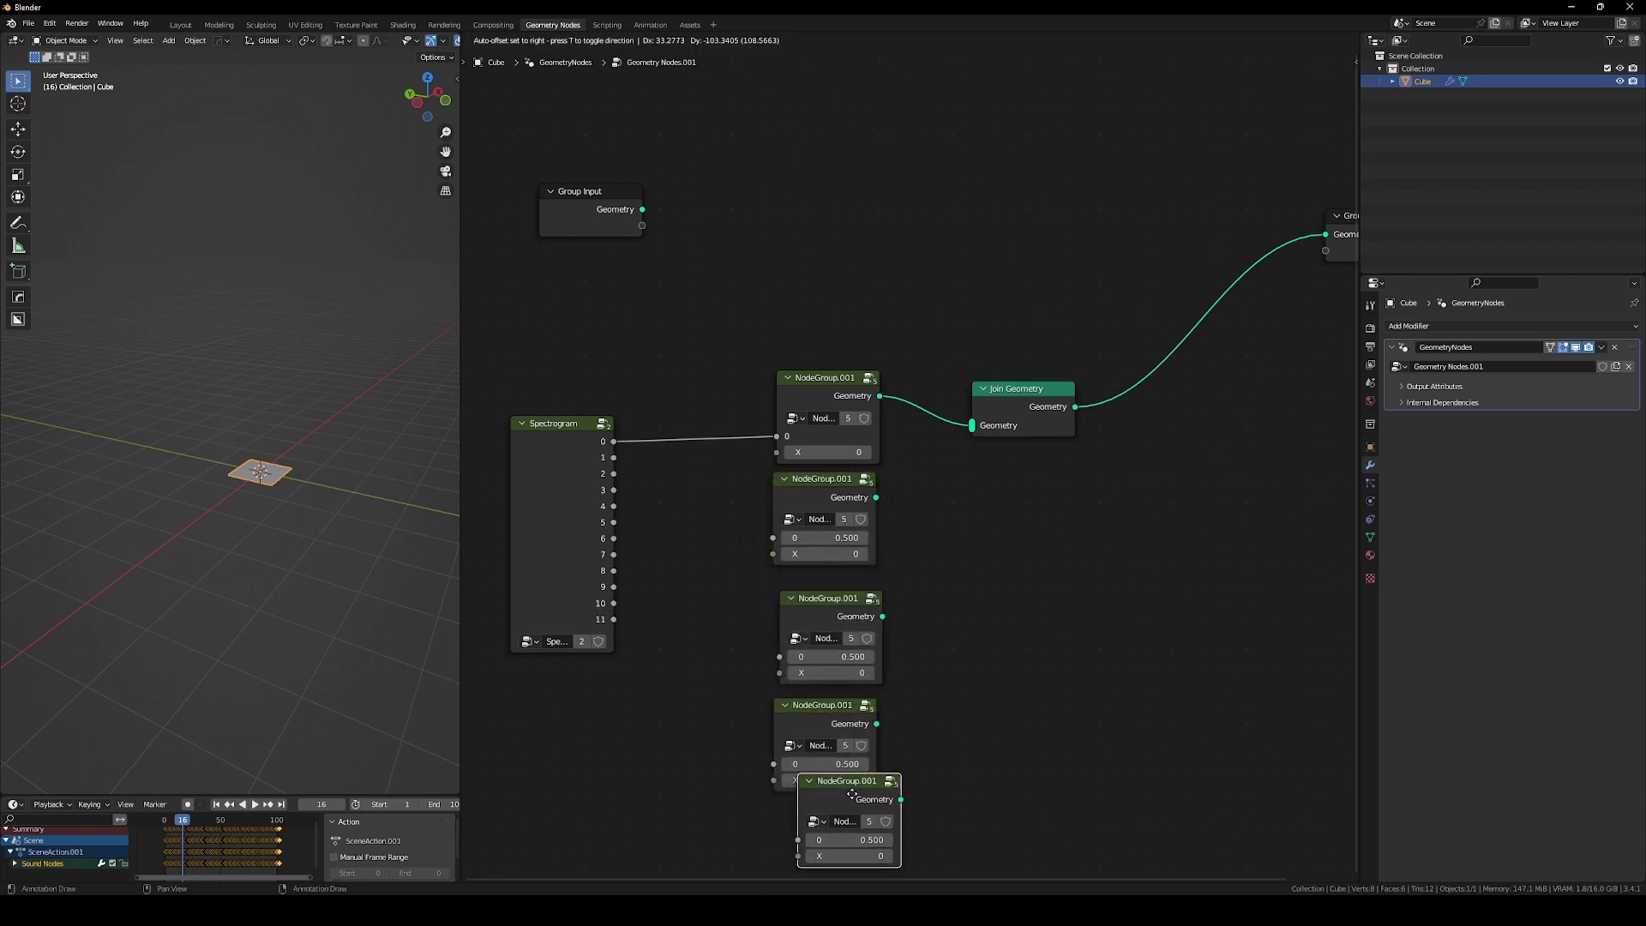
{"action": "left_click", "coordinate": [840, 669]}
{"action": "key", "text": "shift+d"}
{"action": "left_click", "coordinate": [874, 715]}
{"action": "scroll", "coordinate": [668, 270], "scroll_direction": "down", "scroll_amount": 1}
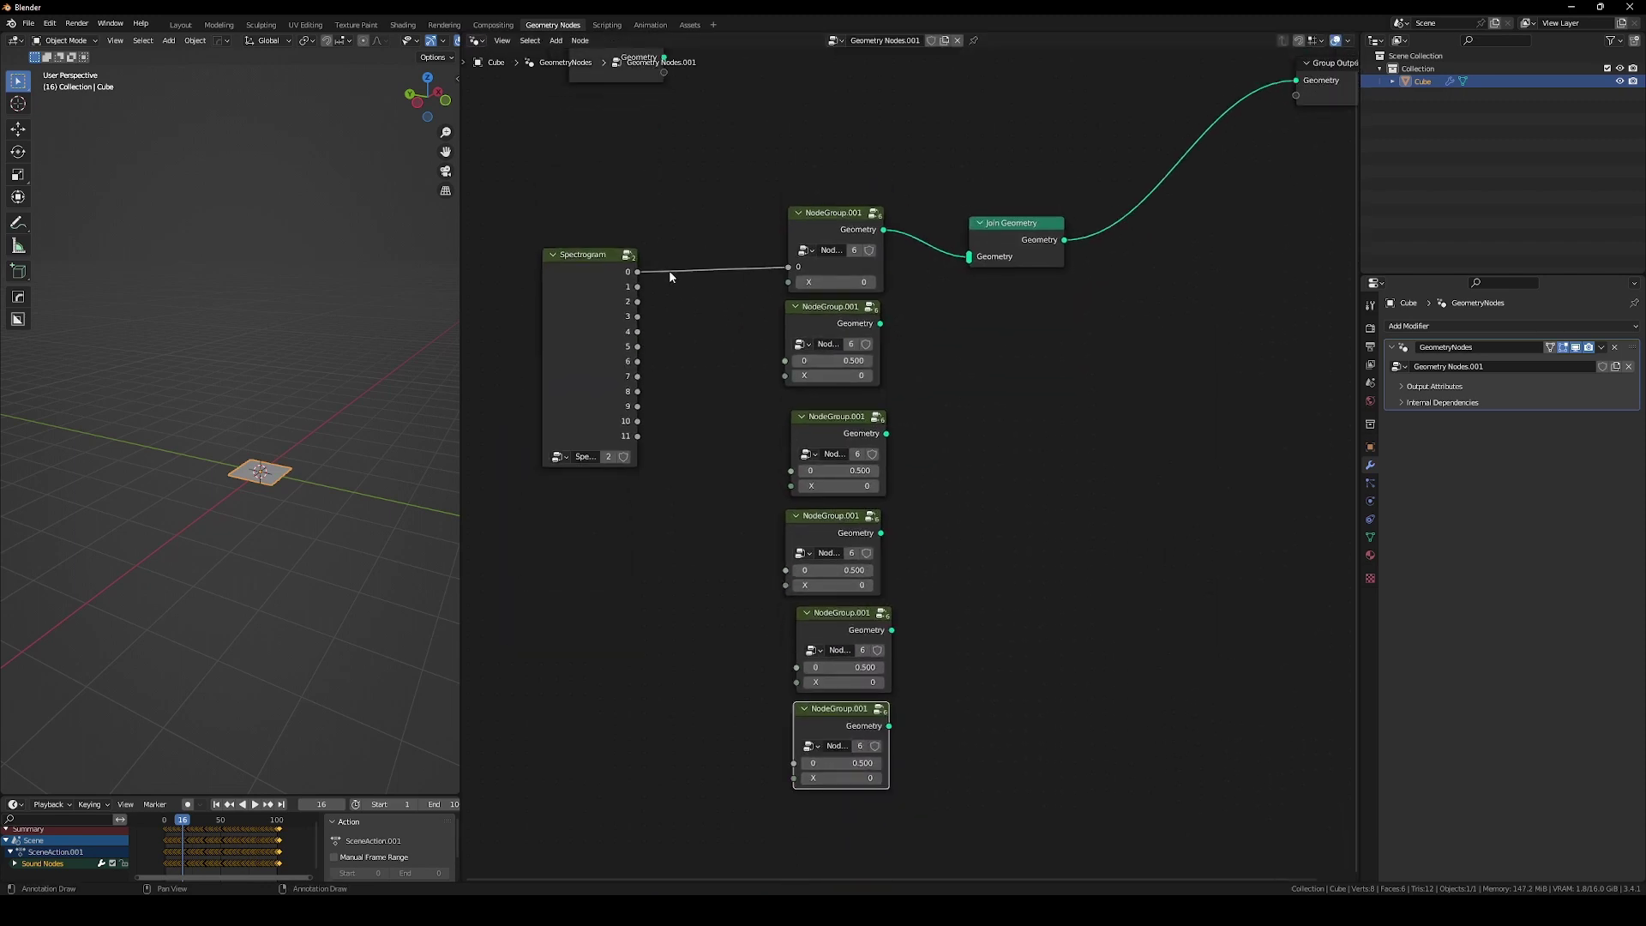
Feed Spectrogram bands 3, 4 and 5 into the fourth, fifth and sixth group copies.
{"action": "left_click", "coordinate": [636, 293]}
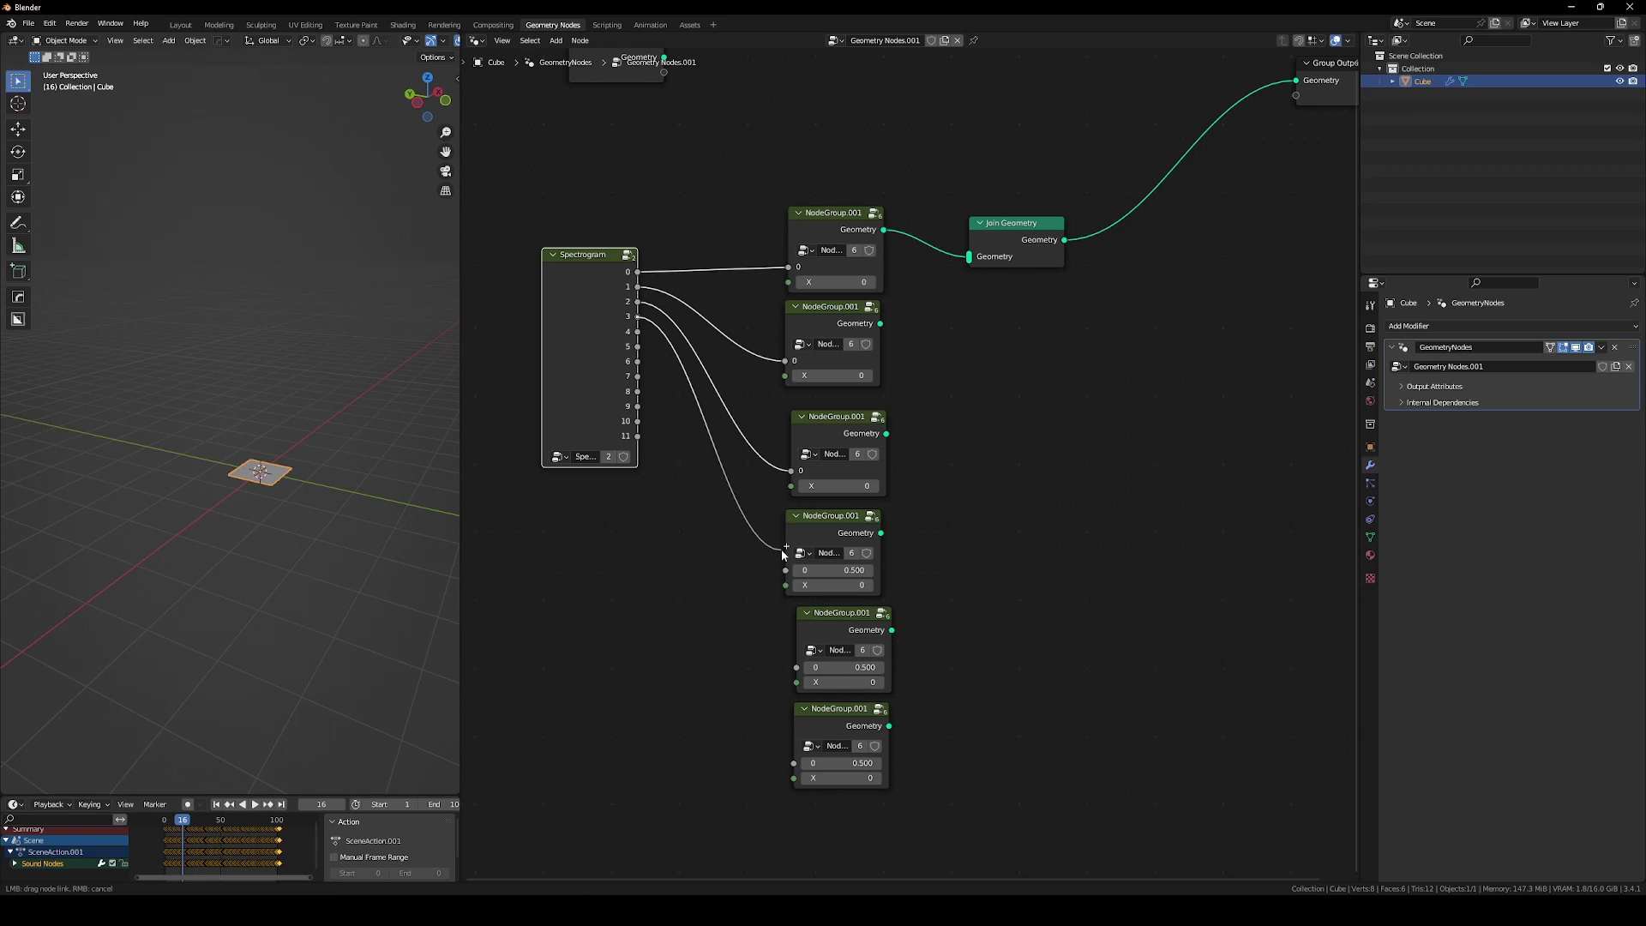
{"action": "left_click_drag", "start_coordinate": [782, 553], "coordinate": [785, 570]}
{"action": "left_click_drag", "start_coordinate": [637, 332], "coordinate": [796, 667]}
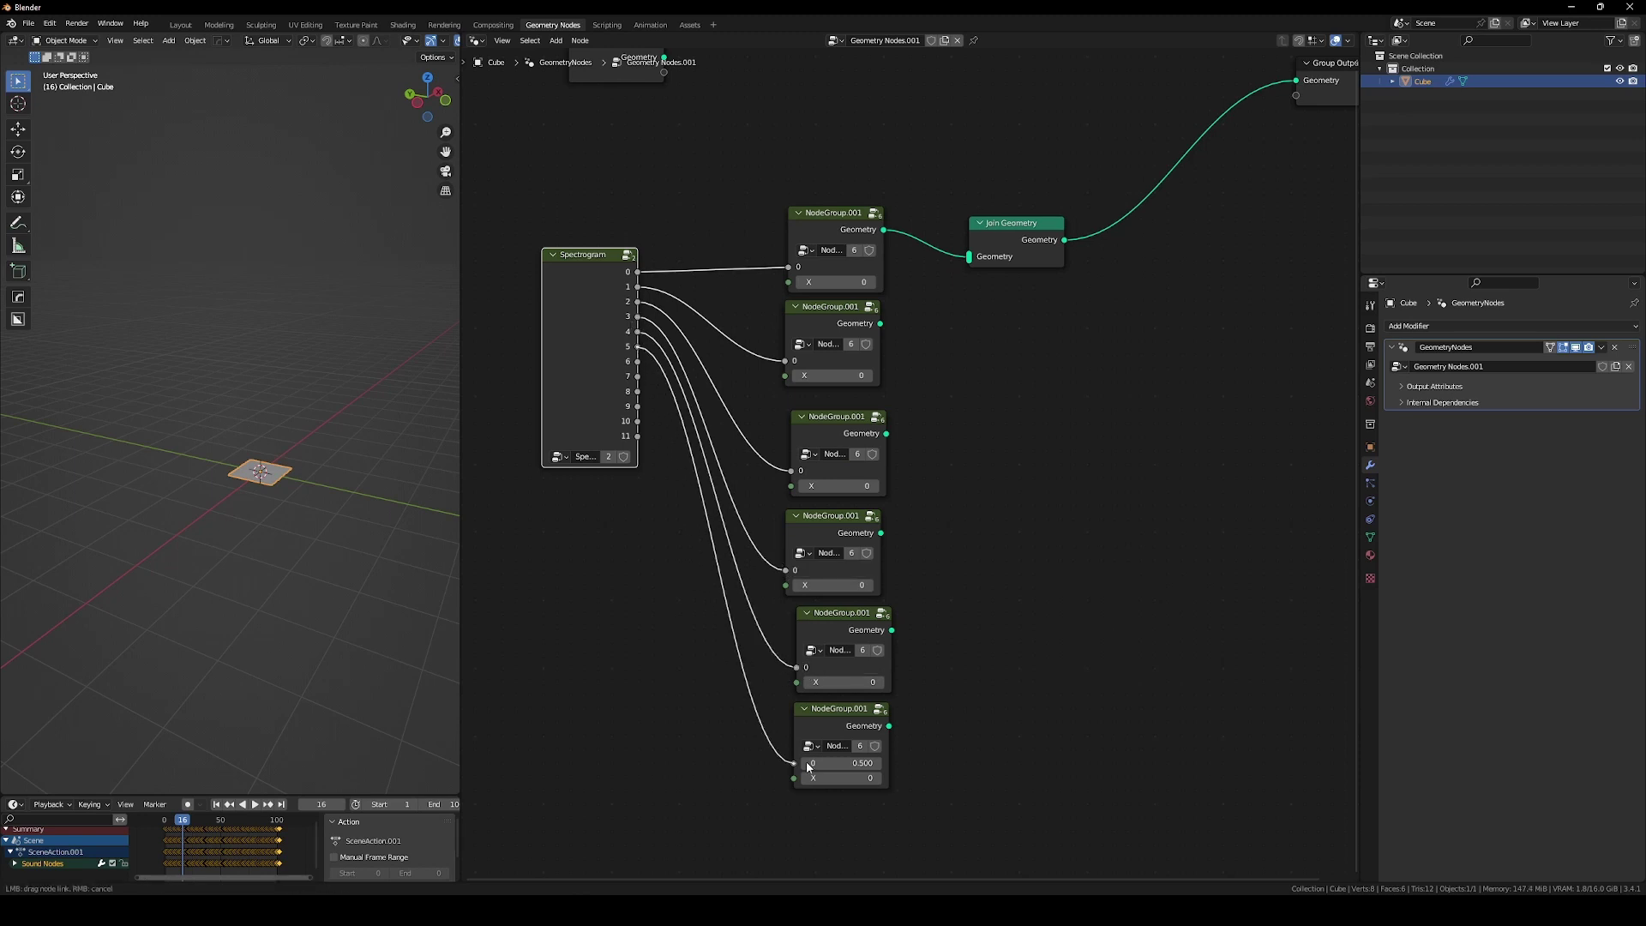
{"action": "left_click_drag", "start_coordinate": [806, 767], "coordinate": [793, 763]}
Link the second through fifth group copies' geometry into Join Geometry.
{"action": "left_click_drag", "start_coordinate": [881, 323], "coordinate": [968, 257]}
{"action": "left_click_drag", "start_coordinate": [885, 432], "coordinate": [971, 268]}
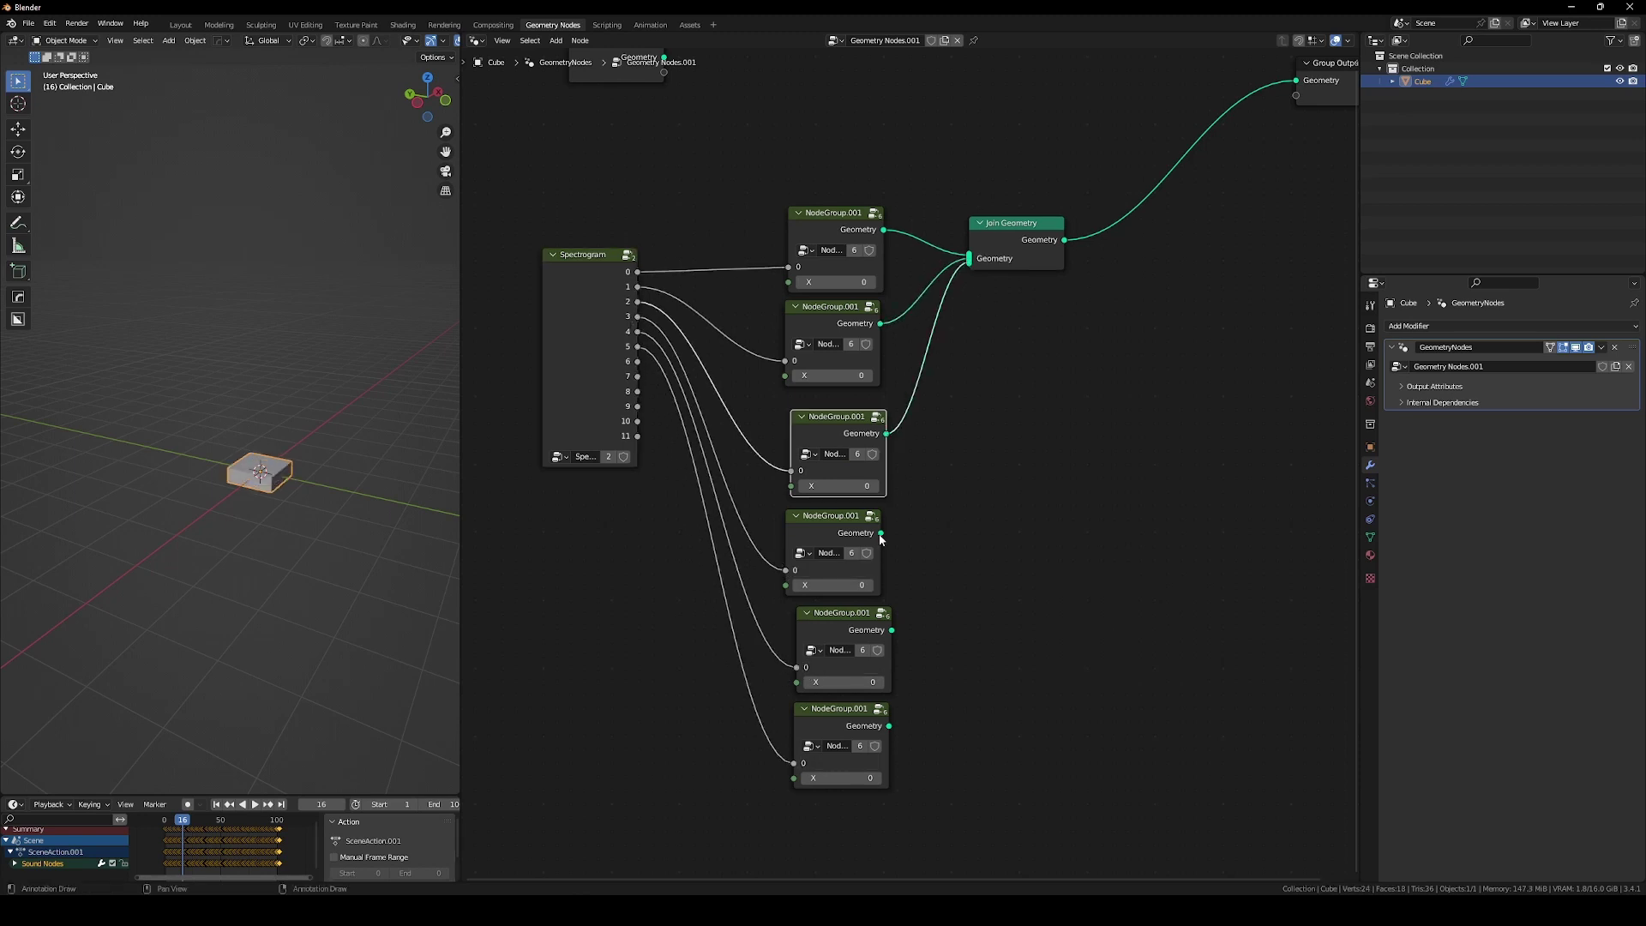
{"action": "left_click_drag", "start_coordinate": [880, 532], "coordinate": [969, 261]}
{"action": "left_click_drag", "start_coordinate": [892, 629], "coordinate": [969, 265]}
Join the sixth copy's geometry and give the copies X offsets 0 through 5.
{"action": "left_click_drag", "start_coordinate": [888, 725], "coordinate": [969, 265]}
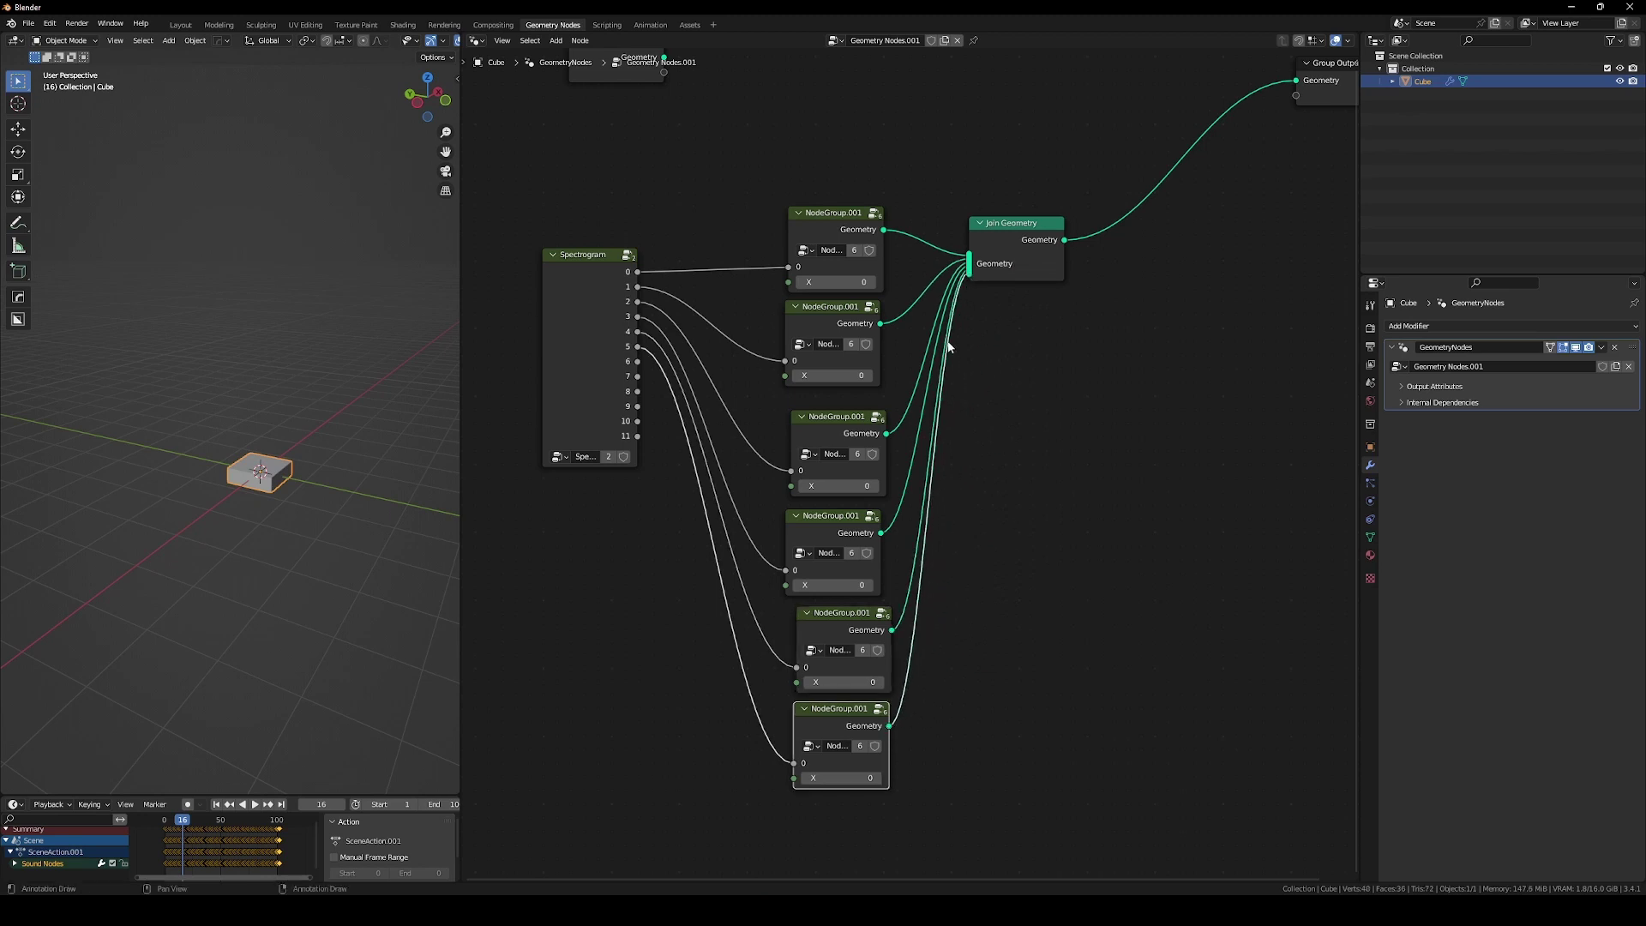
{"action": "left_click", "coordinate": [875, 485]}
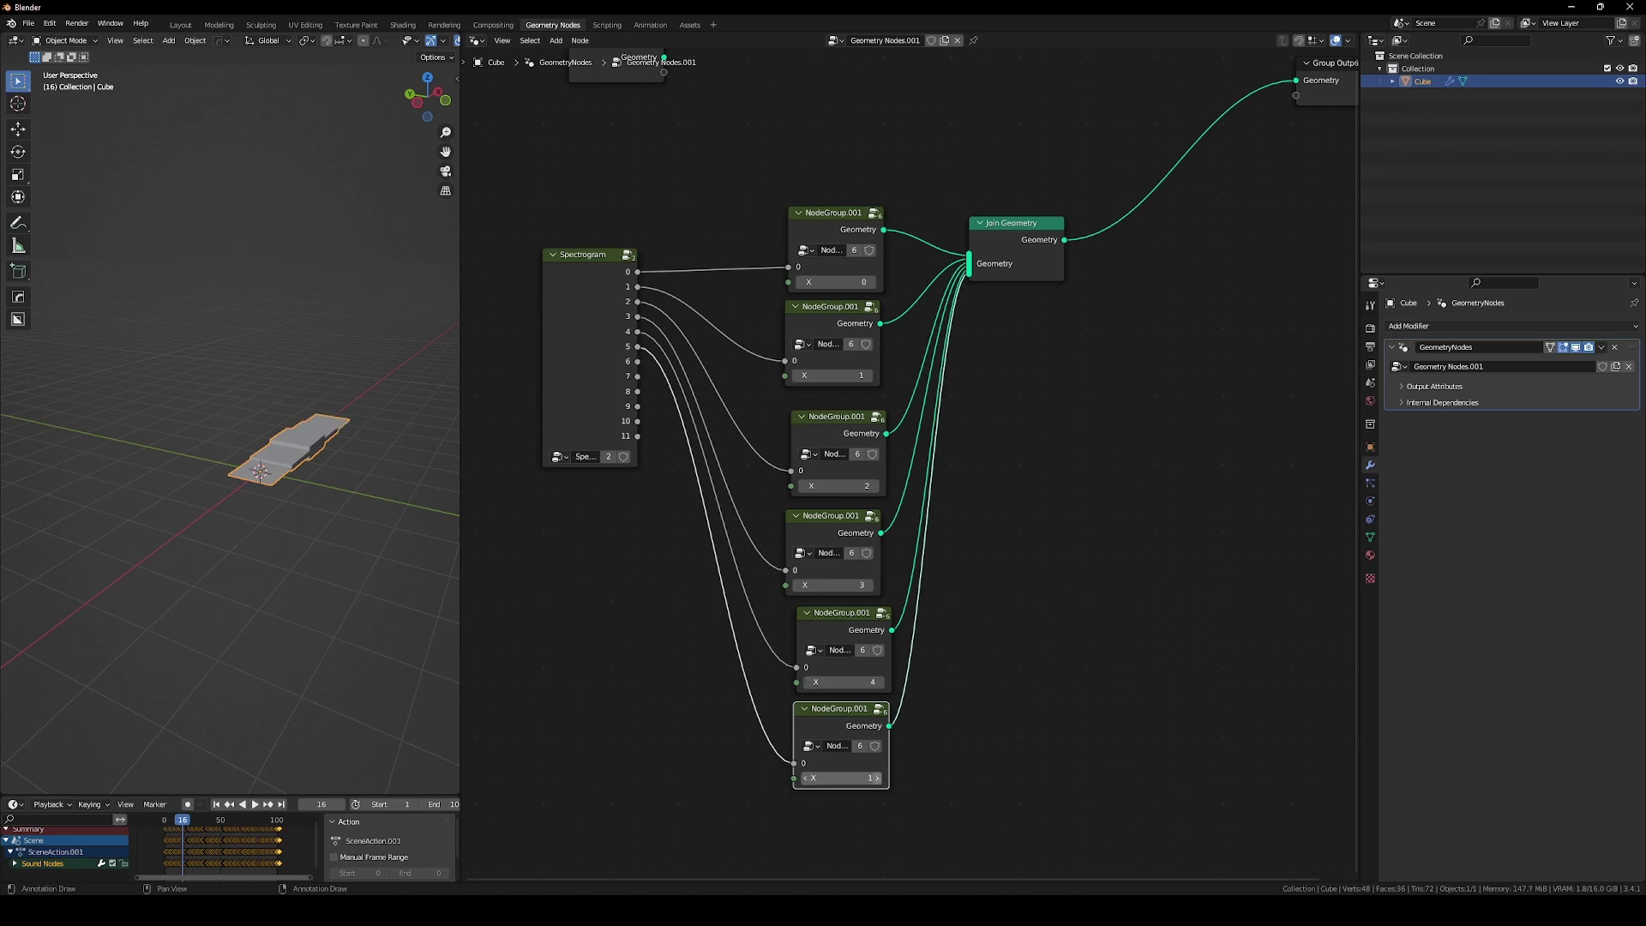
{"action": "middle_click_drag", "start_coordinate": [305, 434], "coordinate": [209, 506]}
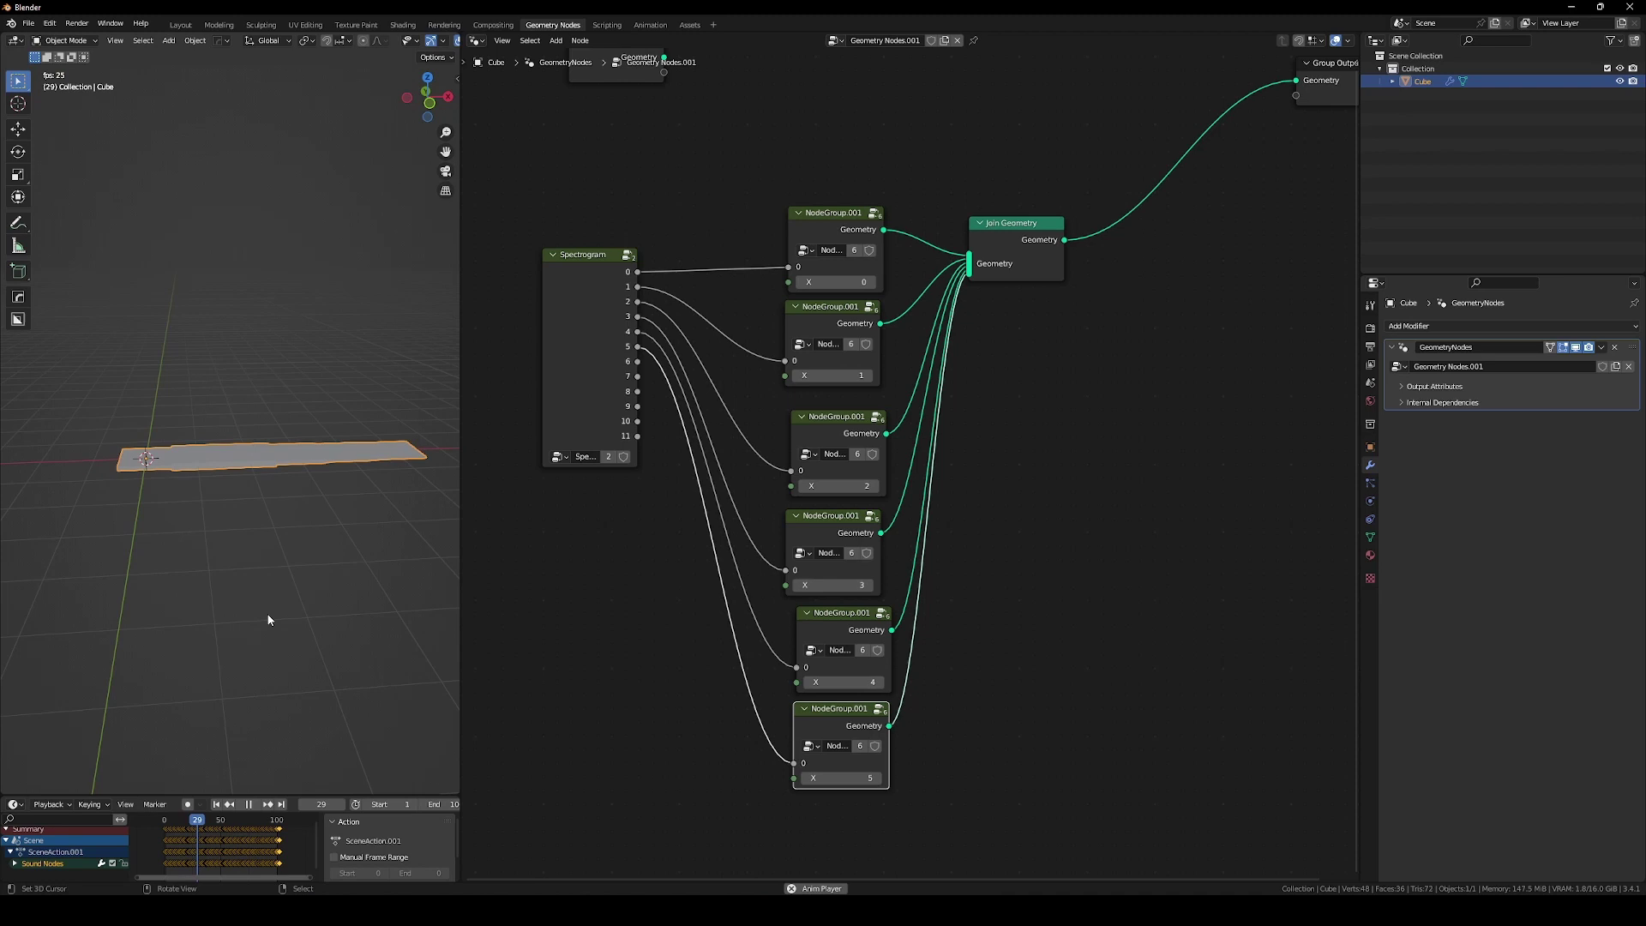
Orbit around the six bars, then snap the viewport to a side view, then Front view.
{"action": "middle_click_drag", "start_coordinate": [279, 562], "coordinate": [270, 536]}
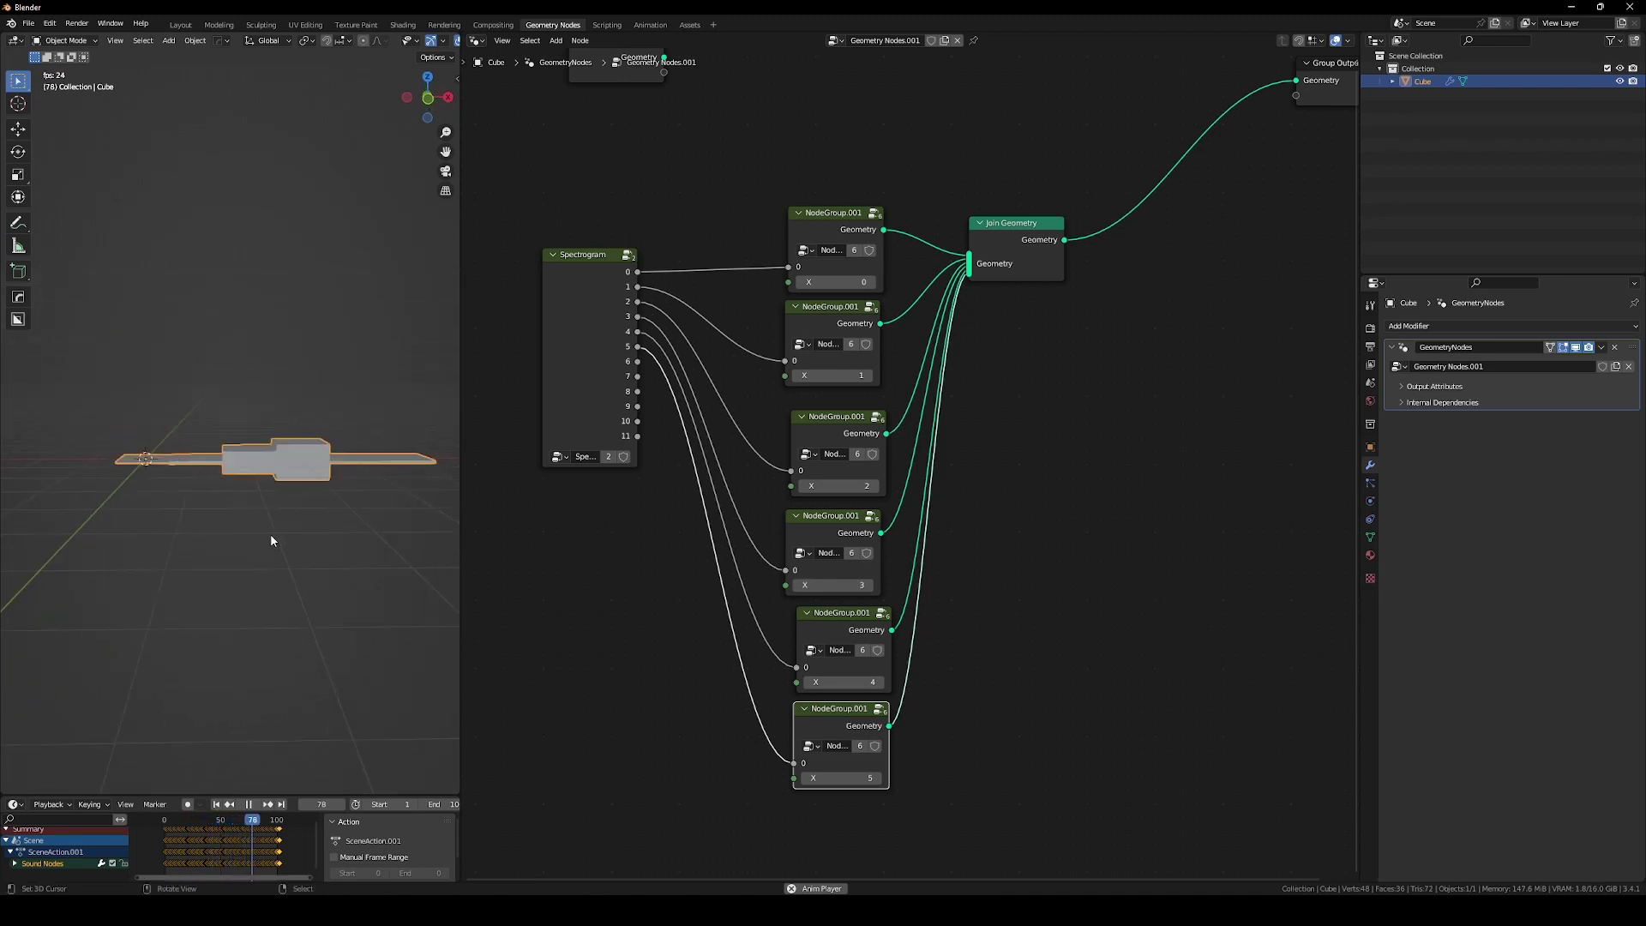
{"action": "key", "text": "grave"}
{"action": "key", "text": "grave"}
{"action": "left_click", "coordinate": [114, 551]}
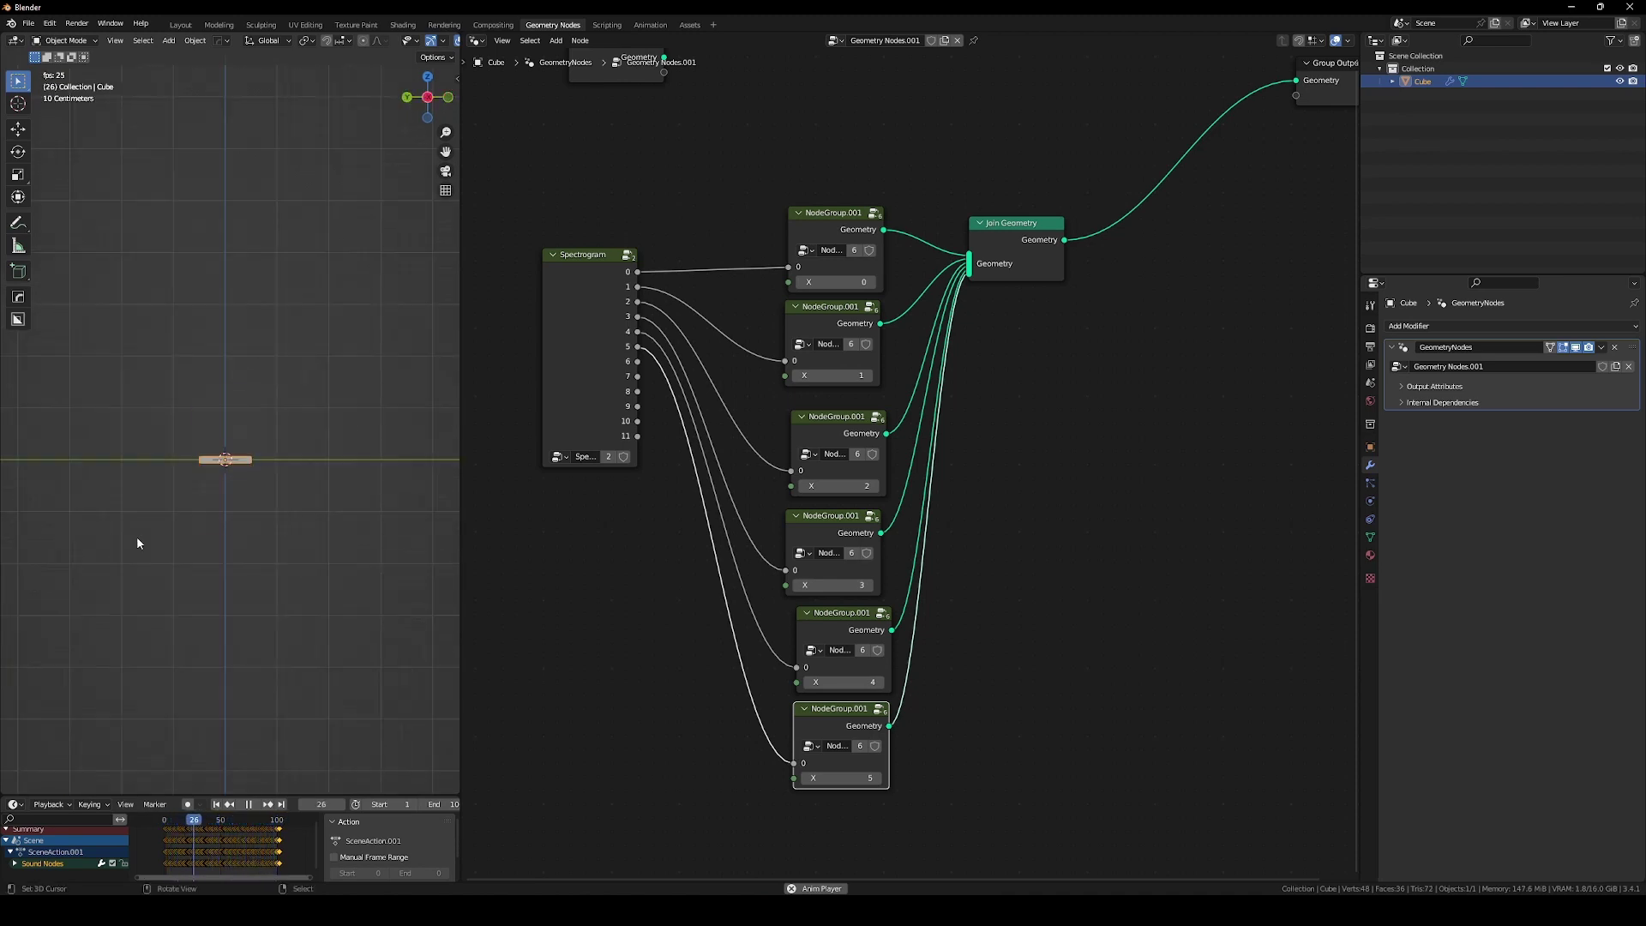
{"action": "key", "text": "grave"}
{"action": "left_click", "coordinate": [86, 485]}
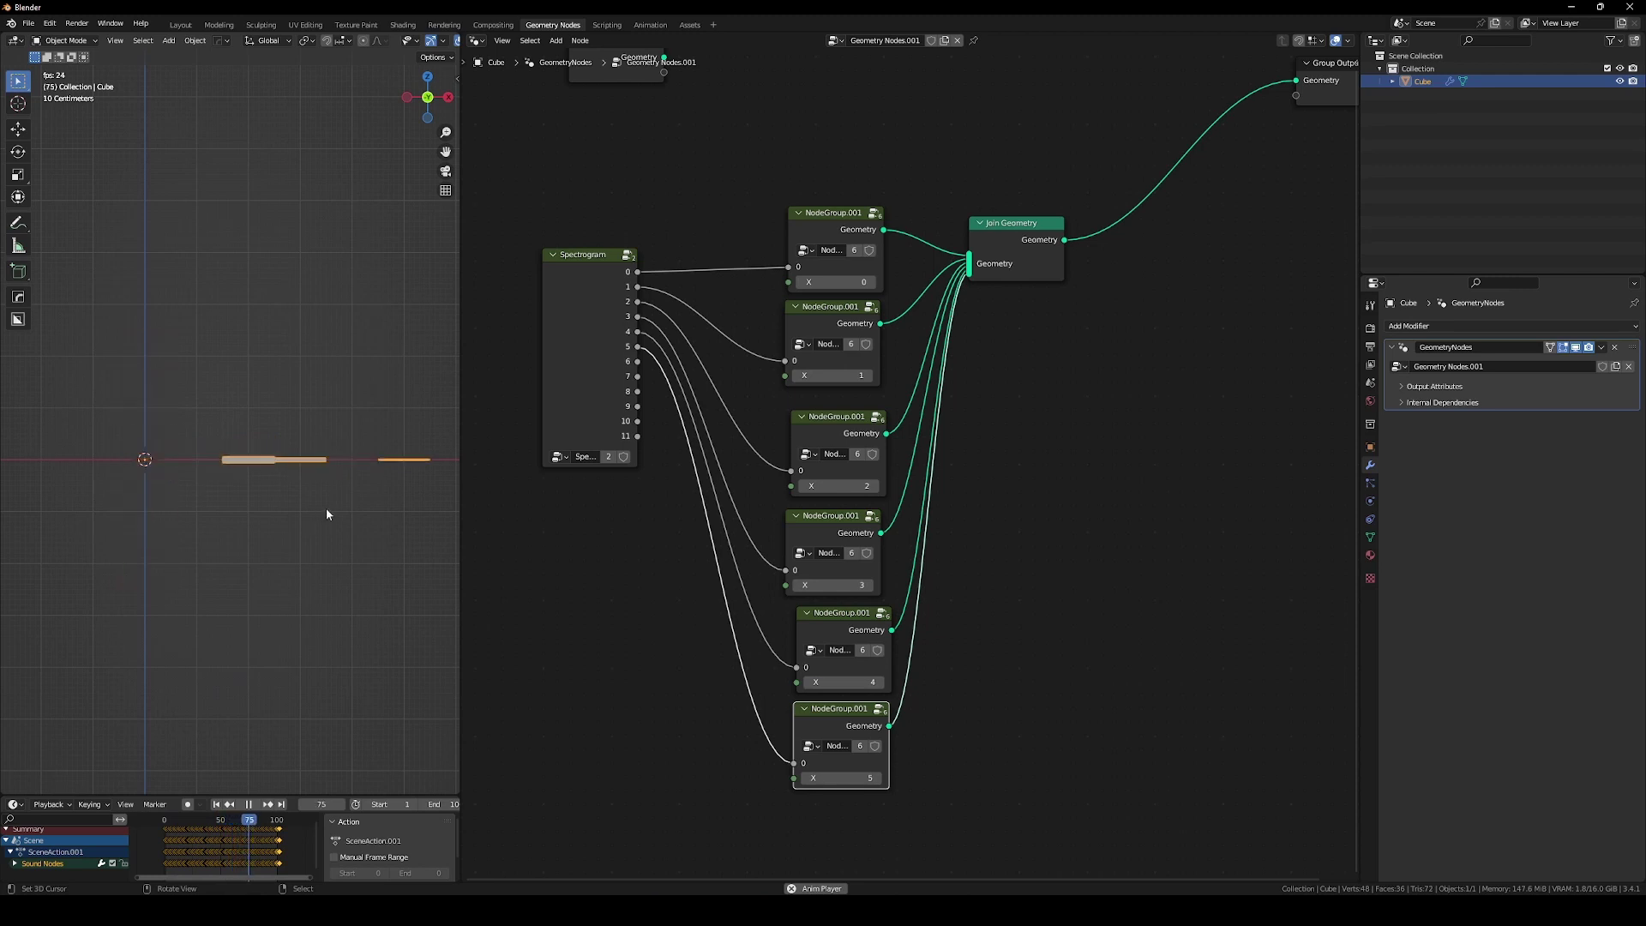